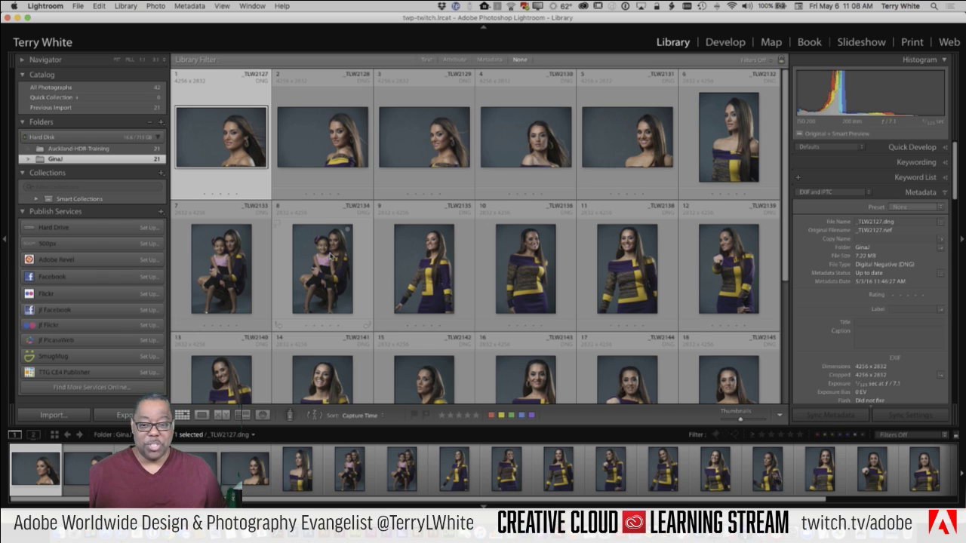
{"action": "left_click", "coordinate": [94, 150]}
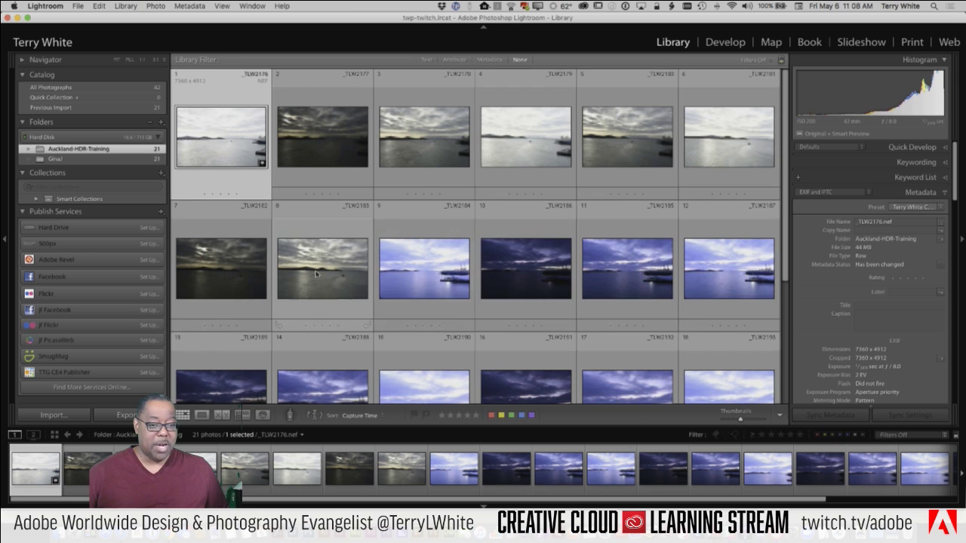
{"action": "scroll", "coordinate": [341, 255], "scroll_direction": "down", "scroll_amount": 5}
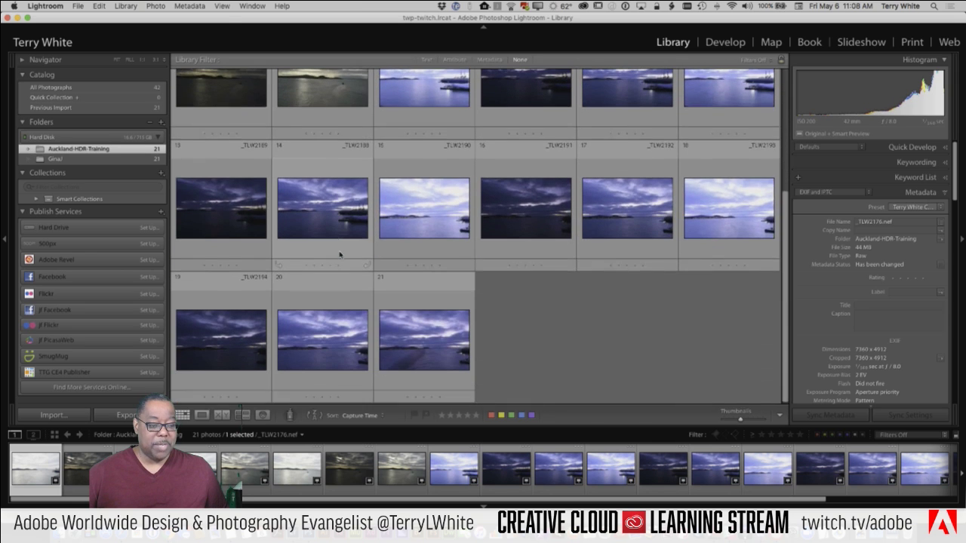
{"action": "left_click", "coordinate": [56, 159]}
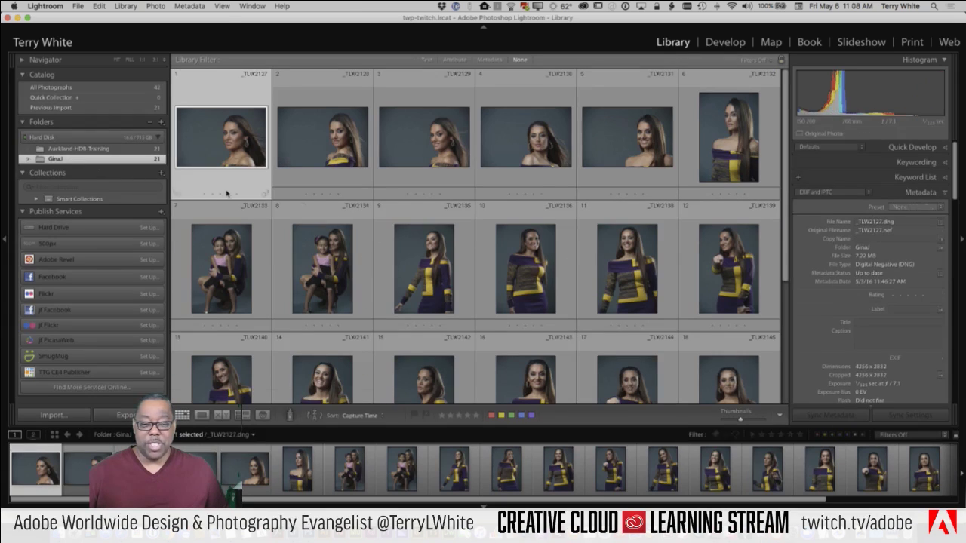
{"action": "scroll", "coordinate": [385, 236], "scroll_direction": "down", "scroll_amount": 5}
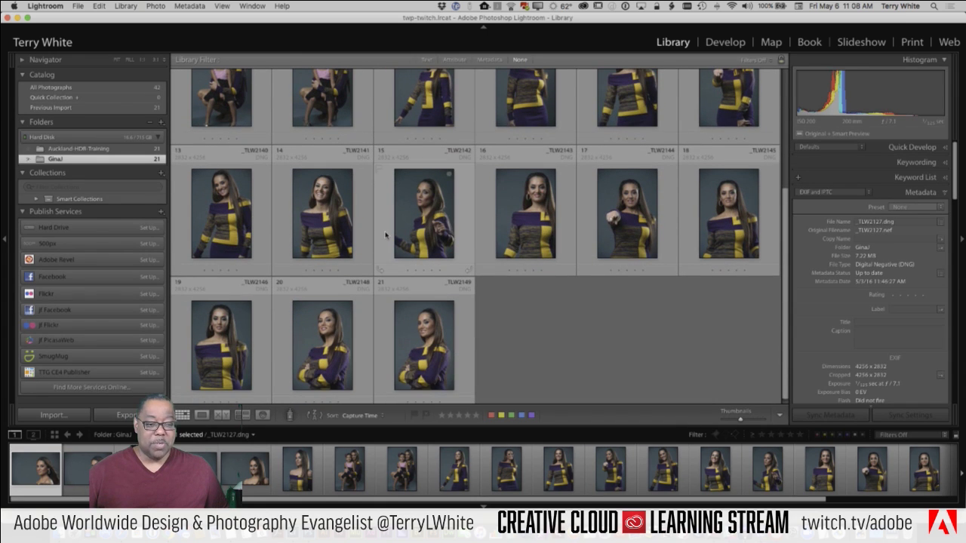
{"action": "scroll", "coordinate": [385, 236], "scroll_direction": "up", "scroll_amount": 5}
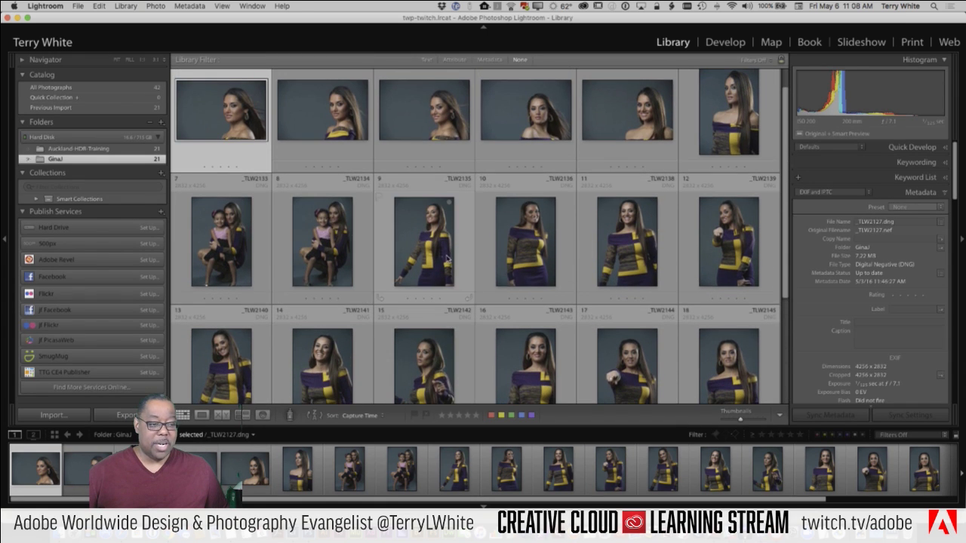
{"action": "scroll", "coordinate": [447, 258], "scroll_direction": "up", "scroll_amount": 1}
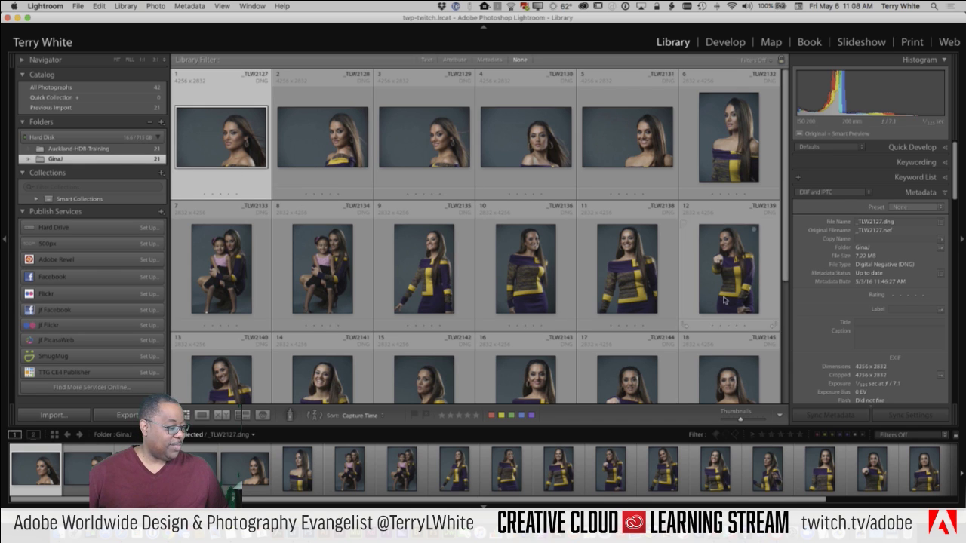
{"action": "scroll", "coordinate": [860, 297], "scroll_direction": "down", "scroll_amount": 5}
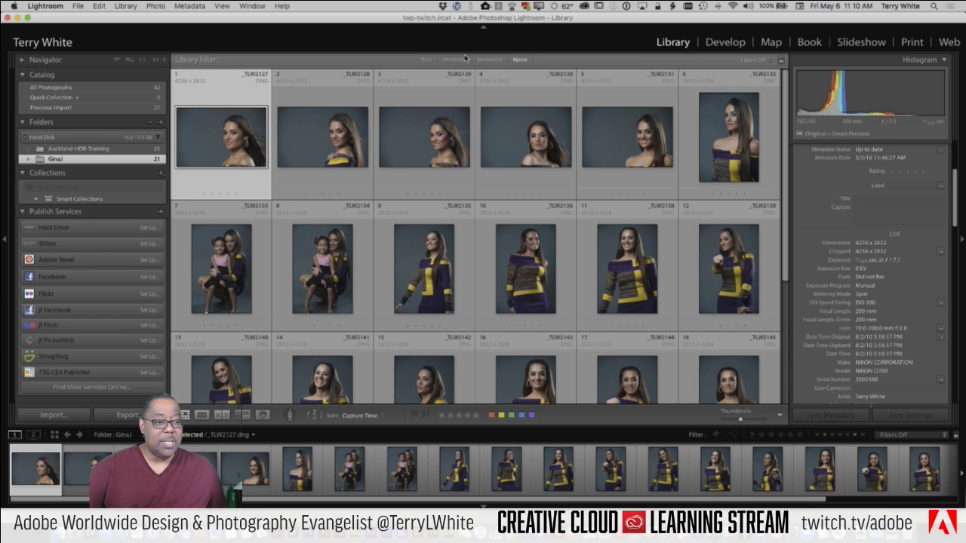
{"action": "left_click", "coordinate": [455, 60]}
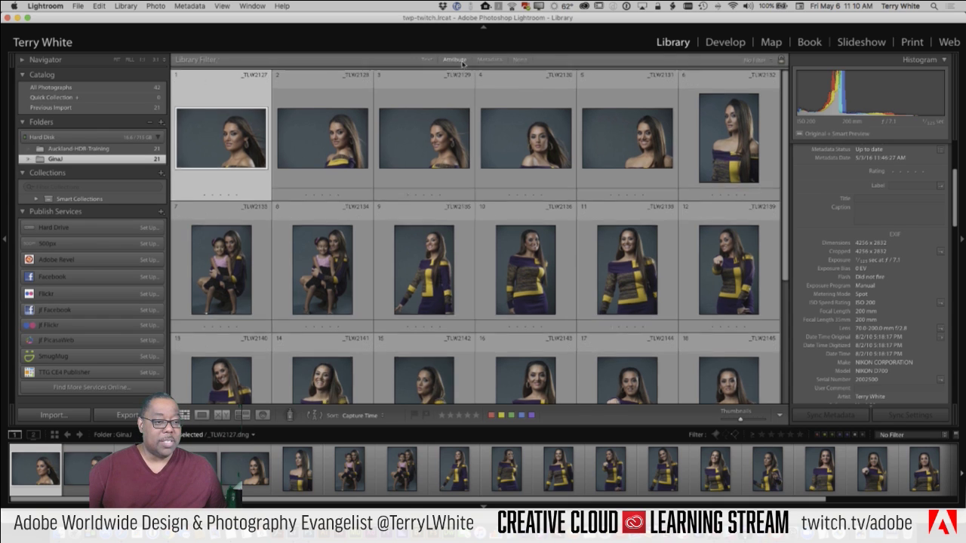
{"action": "left_click", "coordinate": [454, 60]}
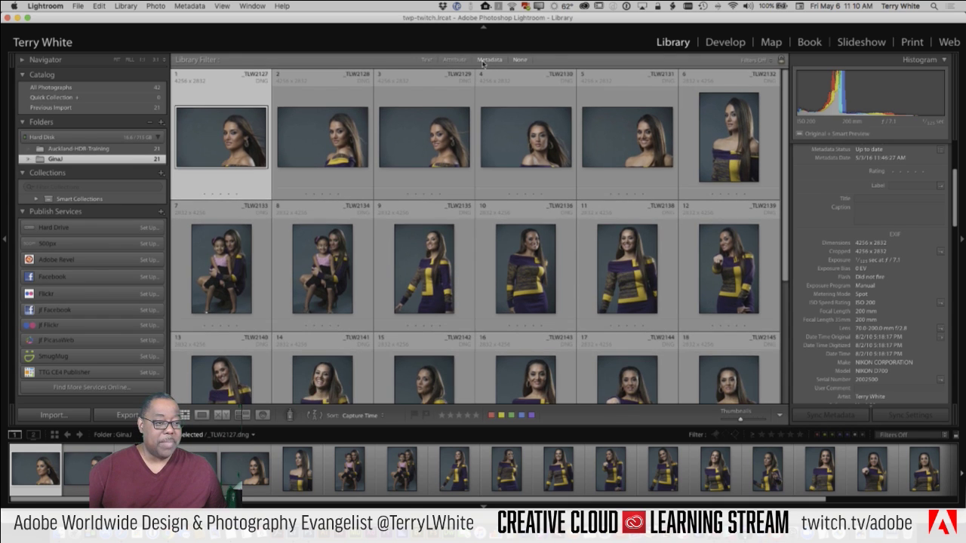
{"action": "left_click", "coordinate": [488, 61]}
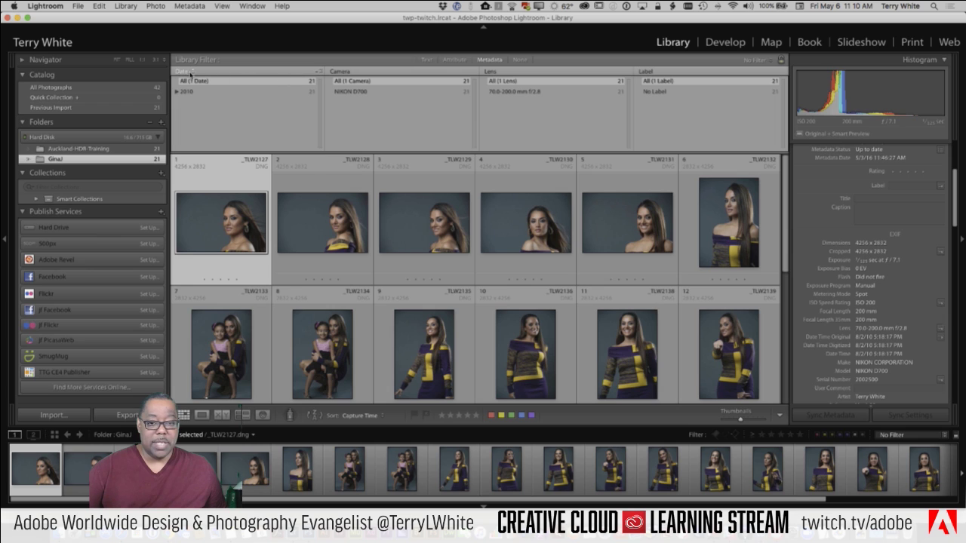
{"action": "left_click", "coordinate": [180, 71]}
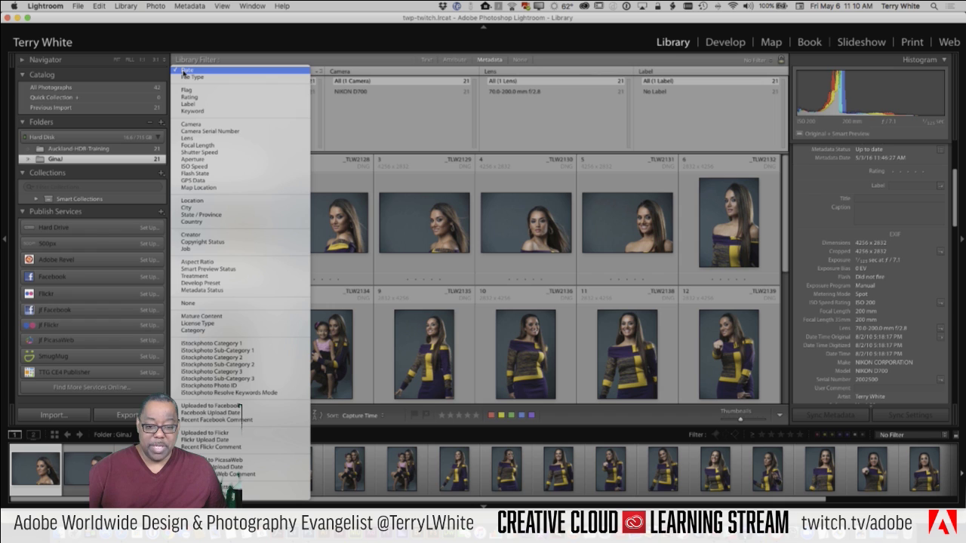
{"action": "left_click", "coordinate": [215, 262]}
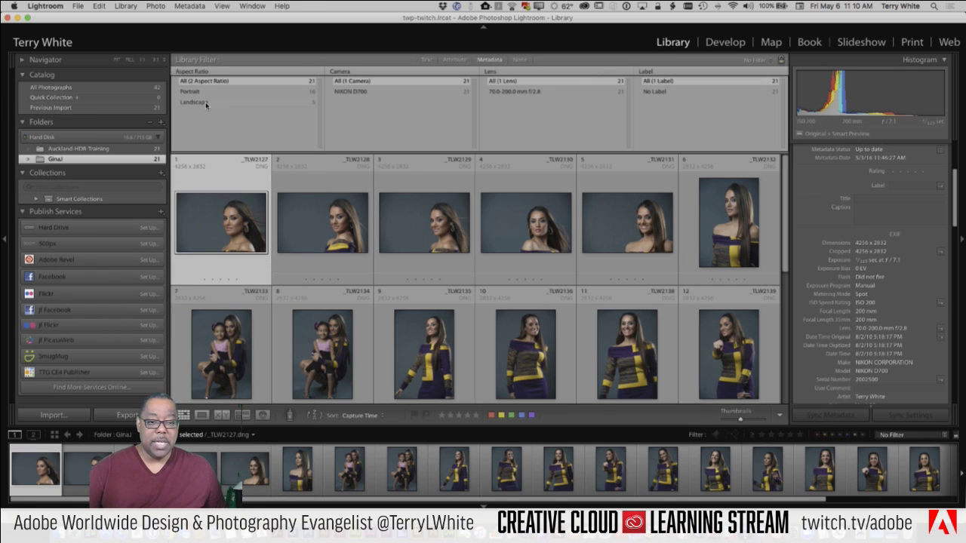
{"action": "left_click", "coordinate": [195, 101]}
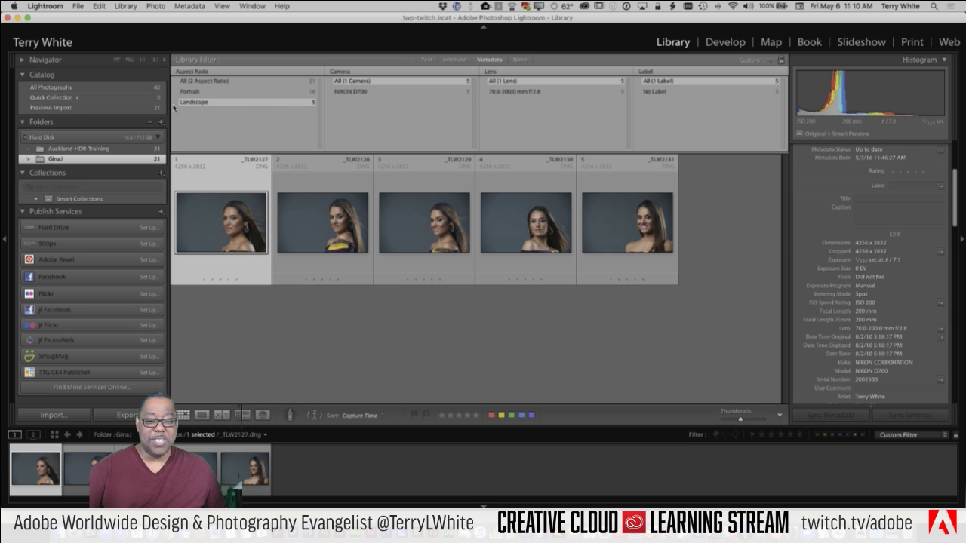
{"action": "left_click", "coordinate": [195, 93]}
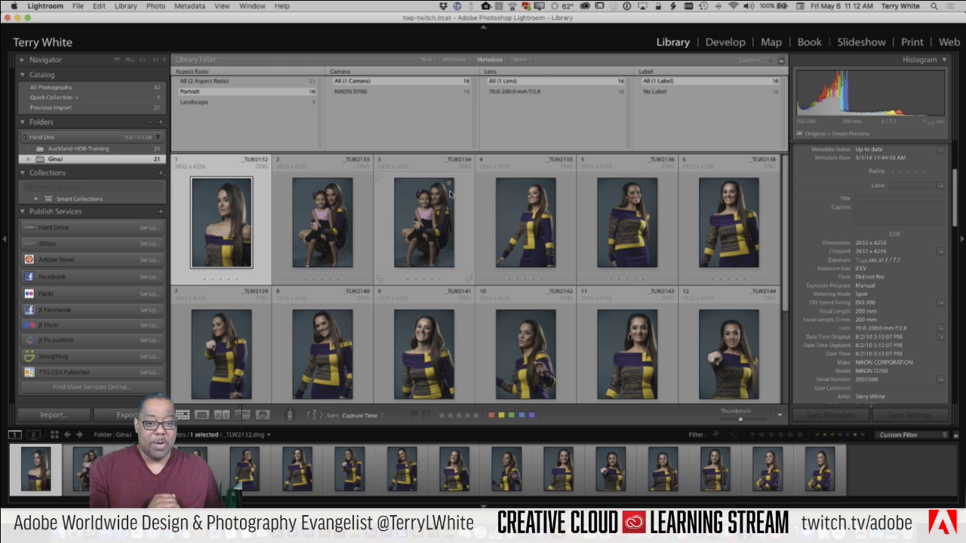
- Set the Library Filter to None so all 21 GinaJ photos appear
{"action": "left_click", "coordinate": [492, 63]}
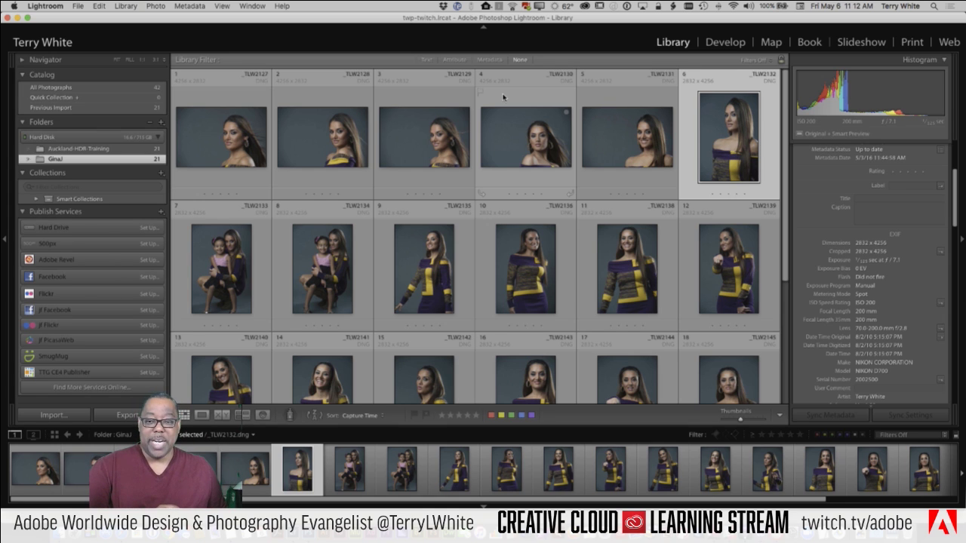
- View All Photographs, then switch to the Auckland-HDR-Training folder's 21 seascapes
{"action": "left_click", "coordinate": [70, 86]}
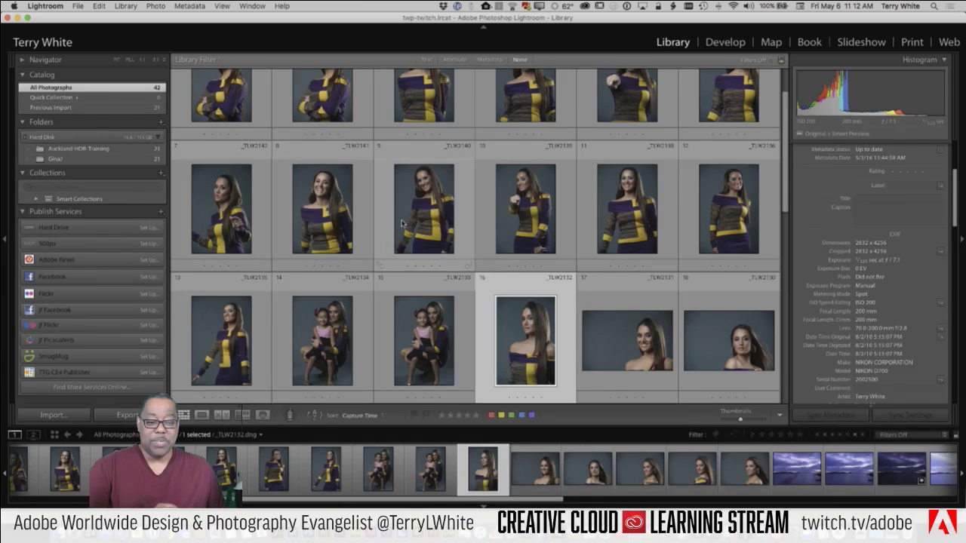
{"action": "scroll", "coordinate": [404, 223], "scroll_direction": "down", "scroll_amount": 10}
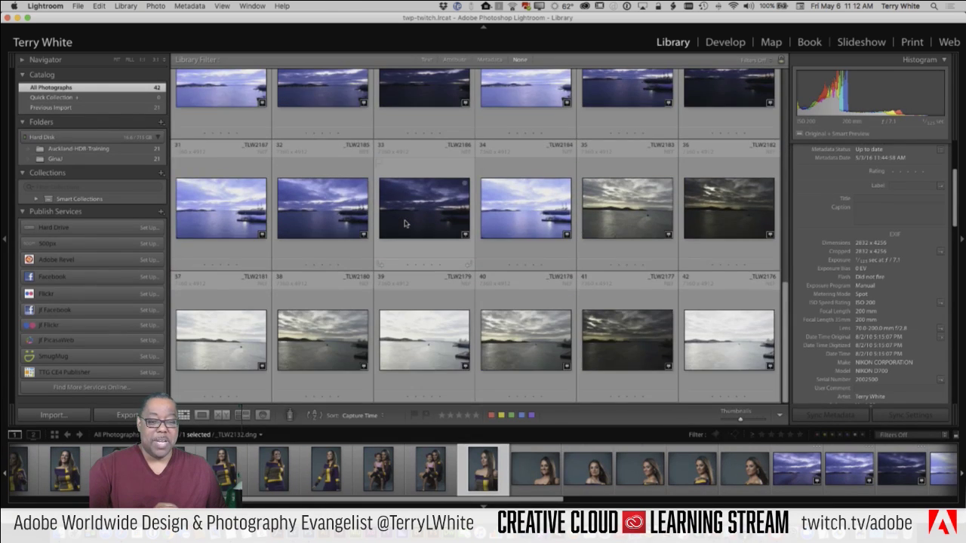
{"action": "scroll", "coordinate": [404, 223], "scroll_direction": "up", "scroll_amount": 10}
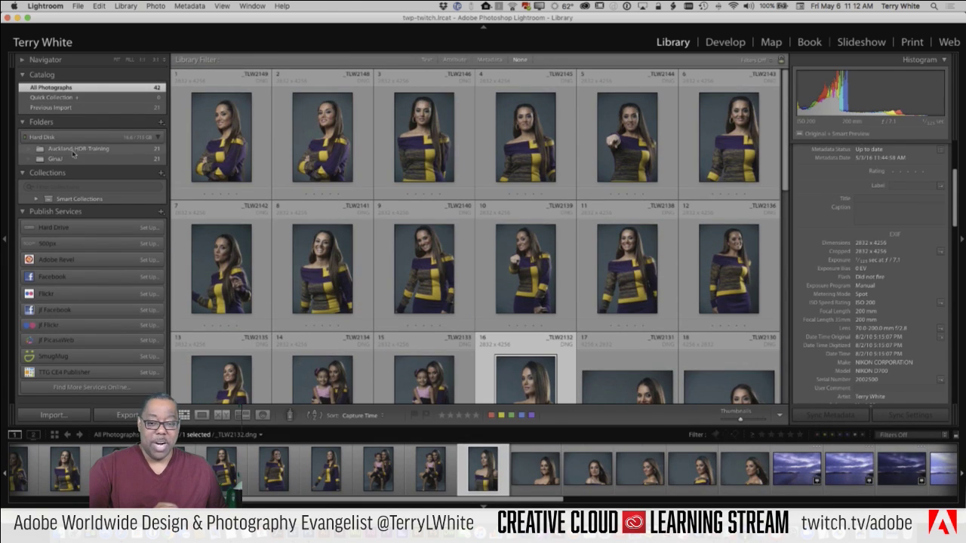
{"action": "left_click", "coordinate": [74, 150]}
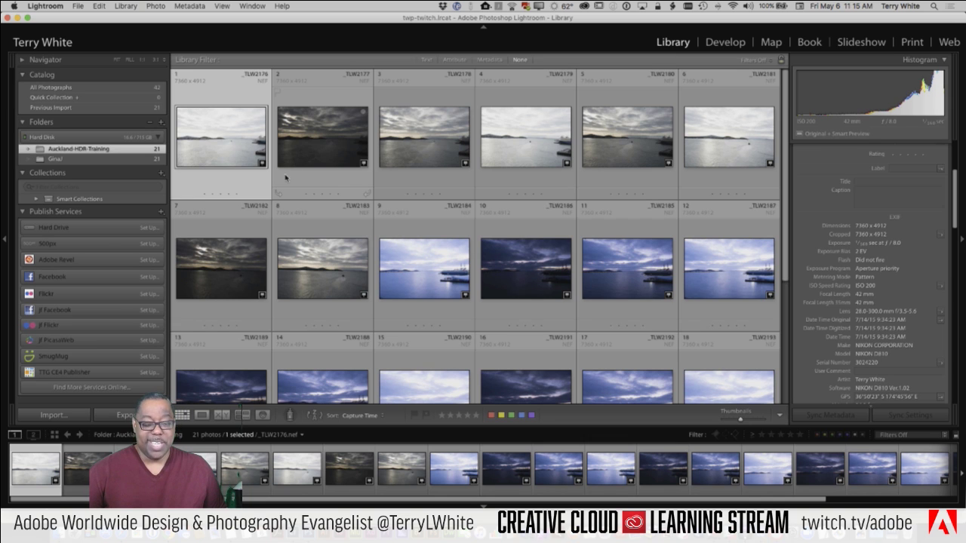
{"action": "left_click", "coordinate": [76, 160]}
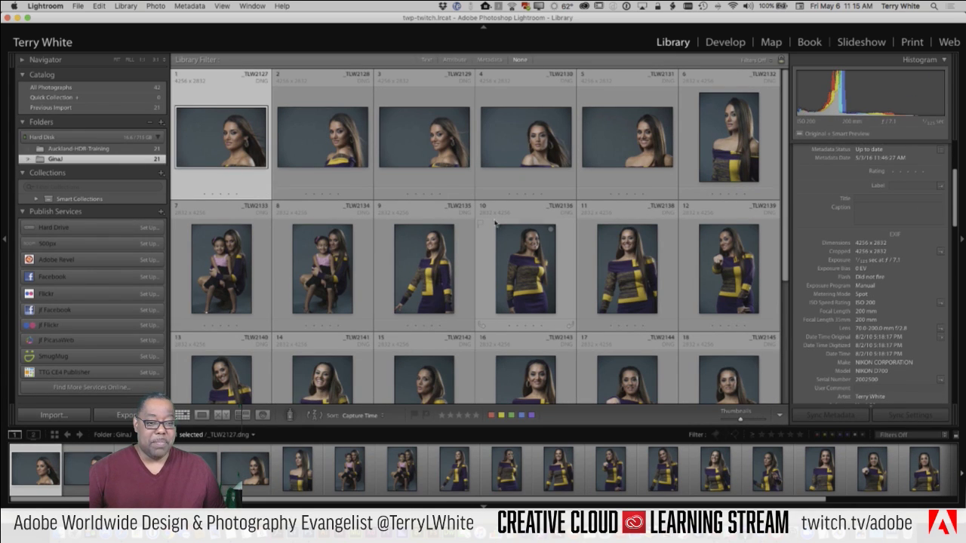
{"action": "left_click", "coordinate": [348, 155]}
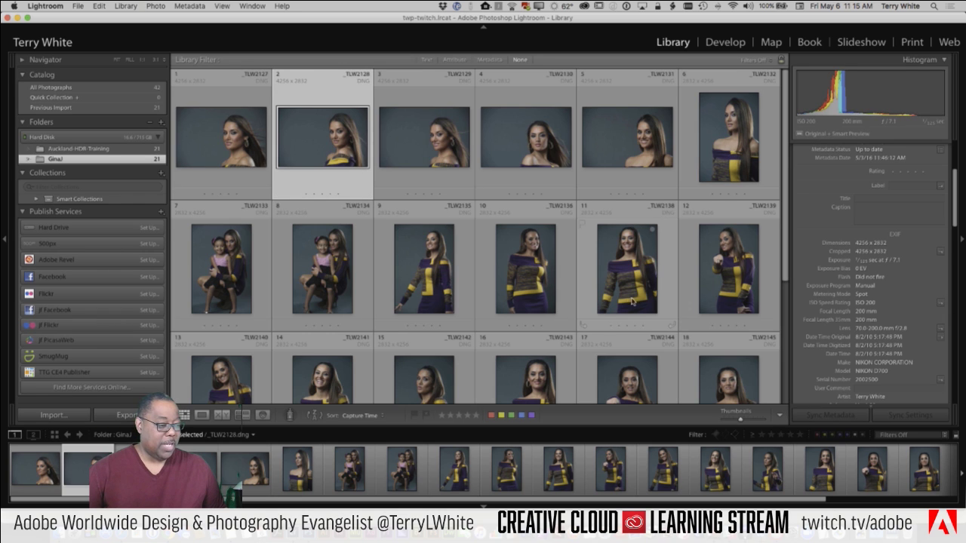
{"action": "left_click", "coordinate": [629, 281], "text": "super"}
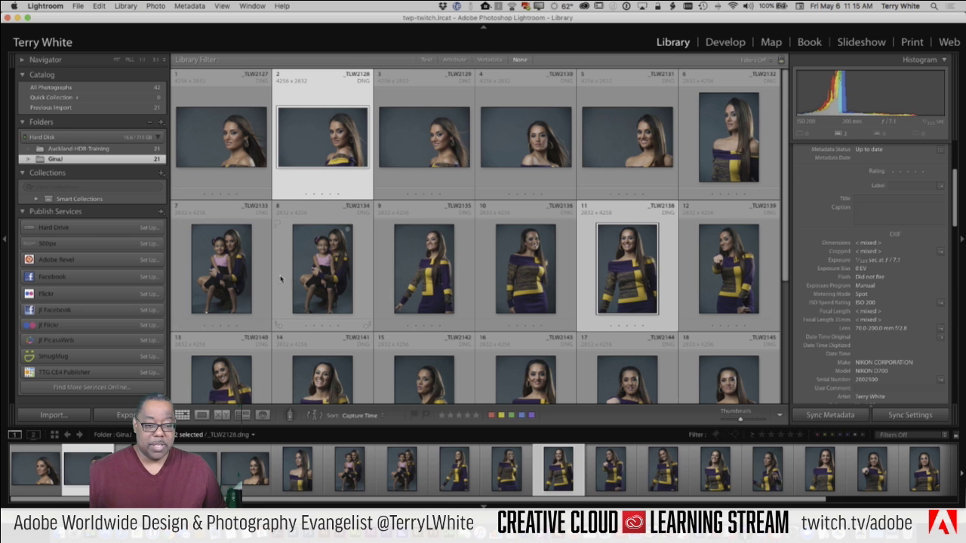
{"action": "left_click", "coordinate": [332, 273], "text": "super"}
{"action": "scroll", "coordinate": [637, 318], "scroll_direction": "down", "scroll_amount": 5}
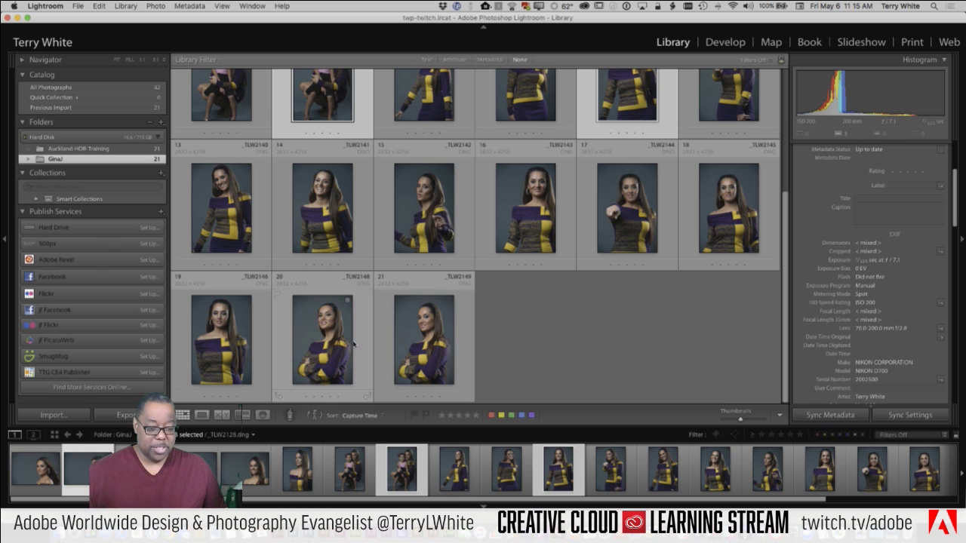
{"action": "left_click", "coordinate": [326, 341], "text": "super"}
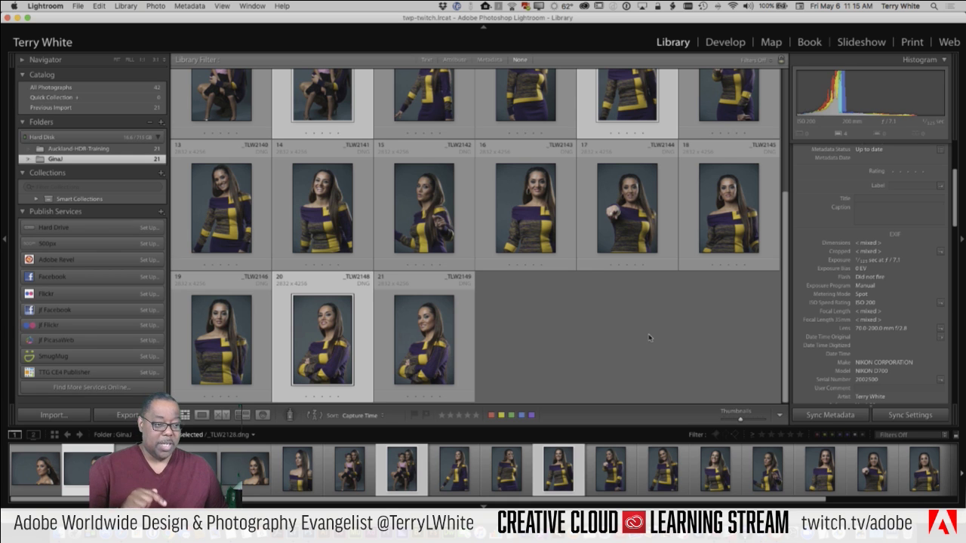
{"action": "scroll", "coordinate": [649, 337], "scroll_direction": "up", "scroll_amount": 5}
{"action": "scroll", "coordinate": [648, 338], "scroll_direction": "down", "scroll_amount": 3}
{"action": "scroll", "coordinate": [648, 338], "scroll_direction": "down", "scroll_amount": 2}
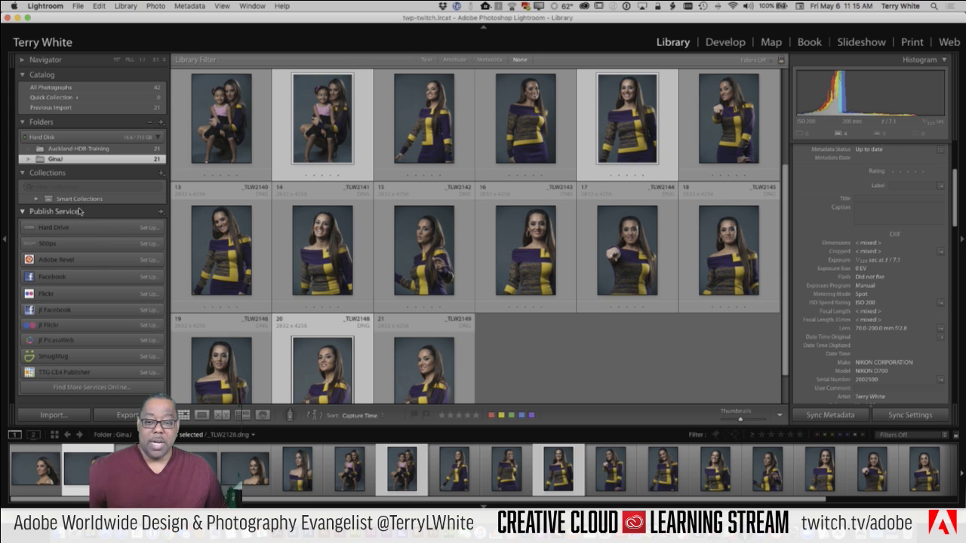
{"action": "key", "text": "alt"}
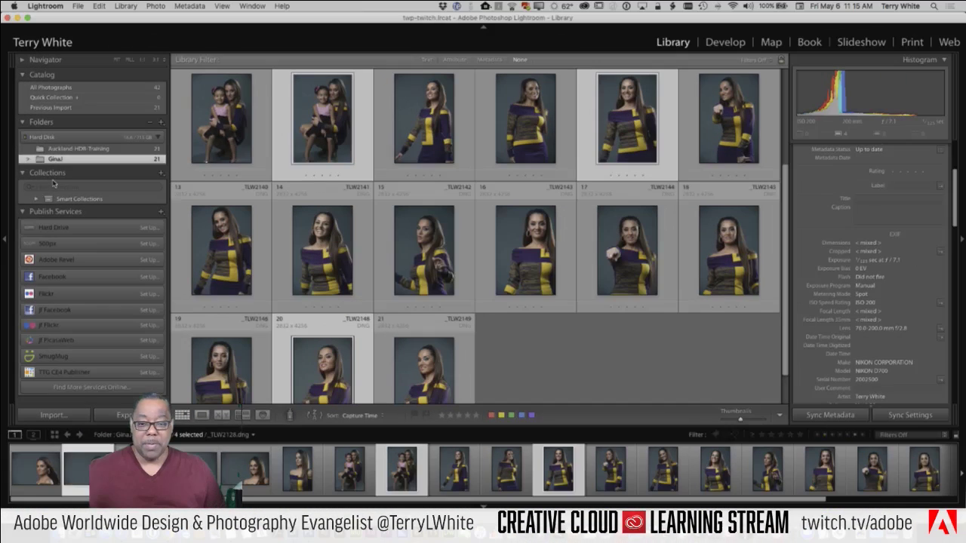
- Create a collection named 'Gina Favorites' from the four selected portraits
{"action": "left_click", "coordinate": [161, 176]}
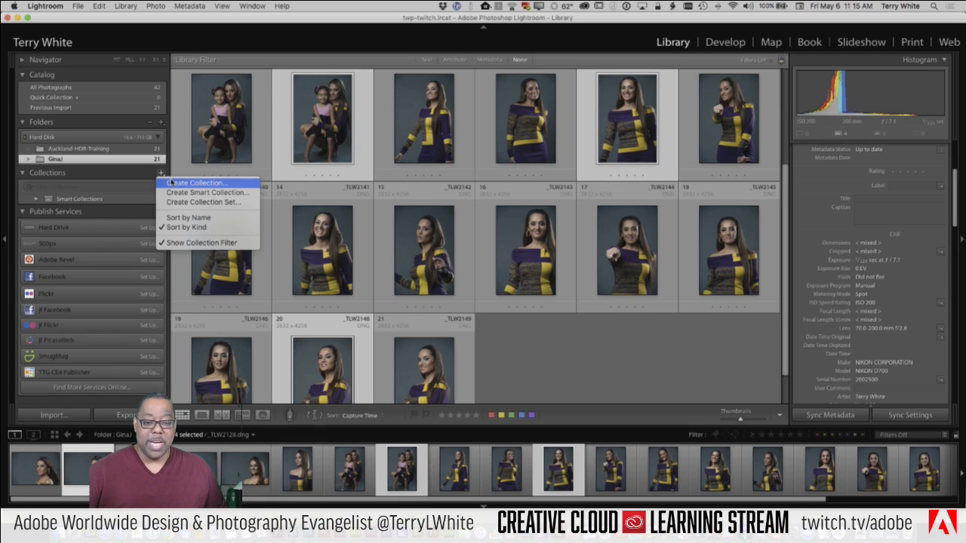
{"action": "left_click", "coordinate": [172, 183]}
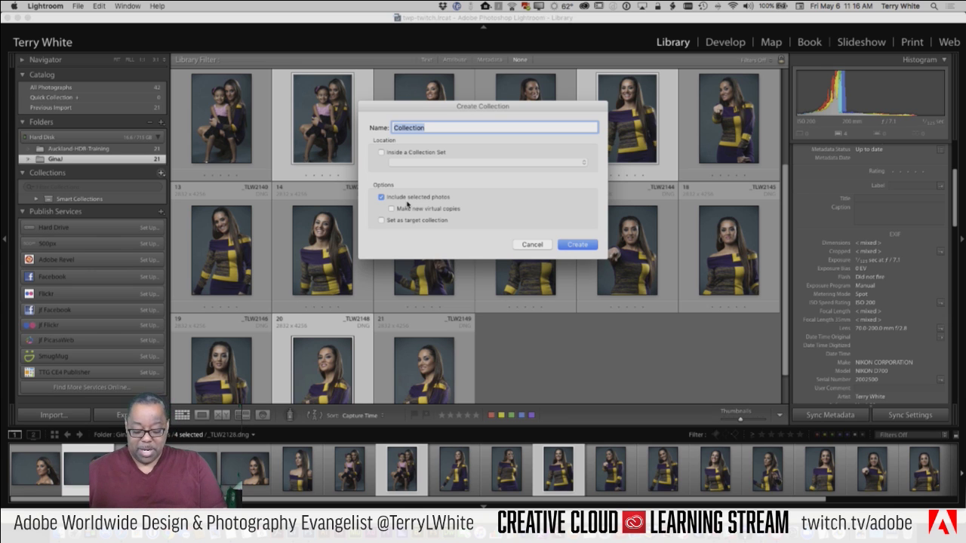
{"action": "type", "text": "G"}
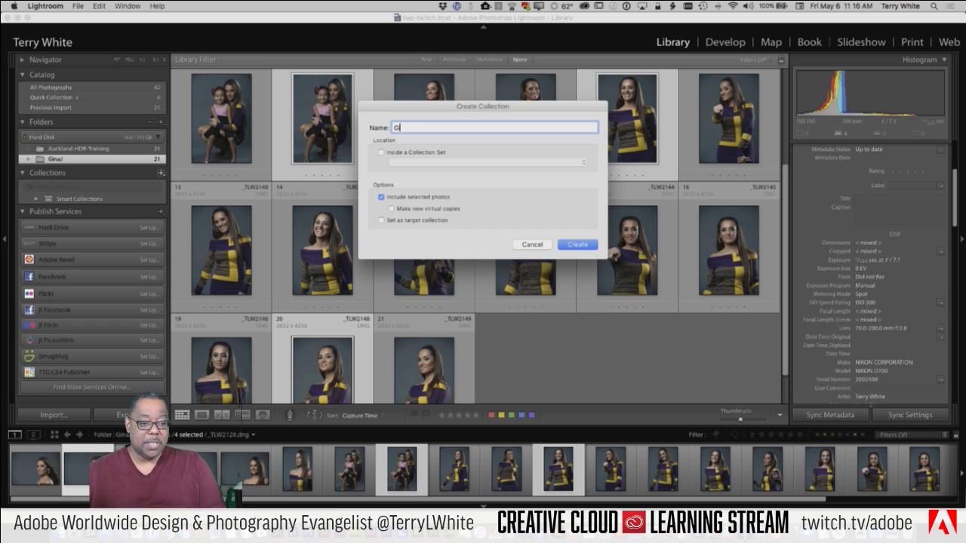
{"action": "type", "text": "ina Favoir"}
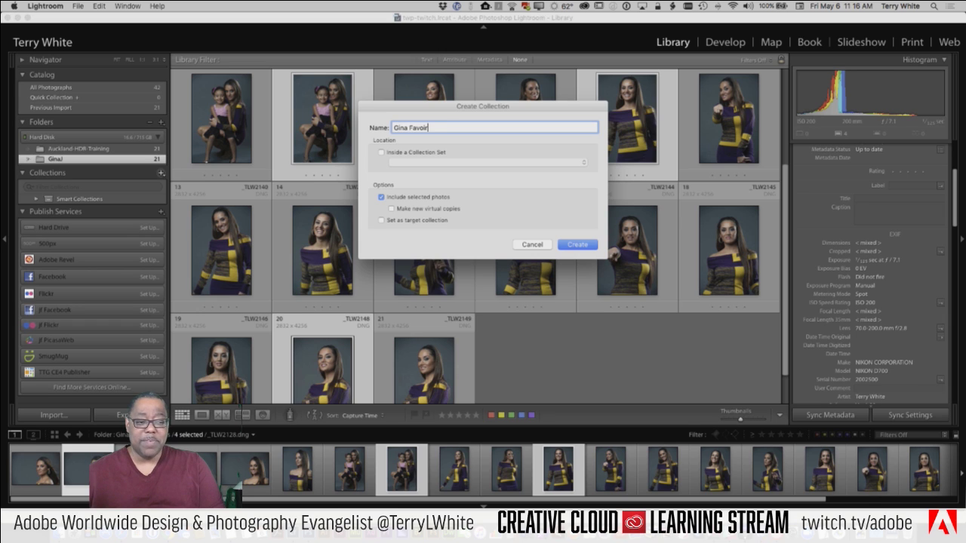
{"action": "key", "text": "BackSpace"}
{"action": "key", "text": "BackSpace"}
{"action": "type", "text": "rite"}
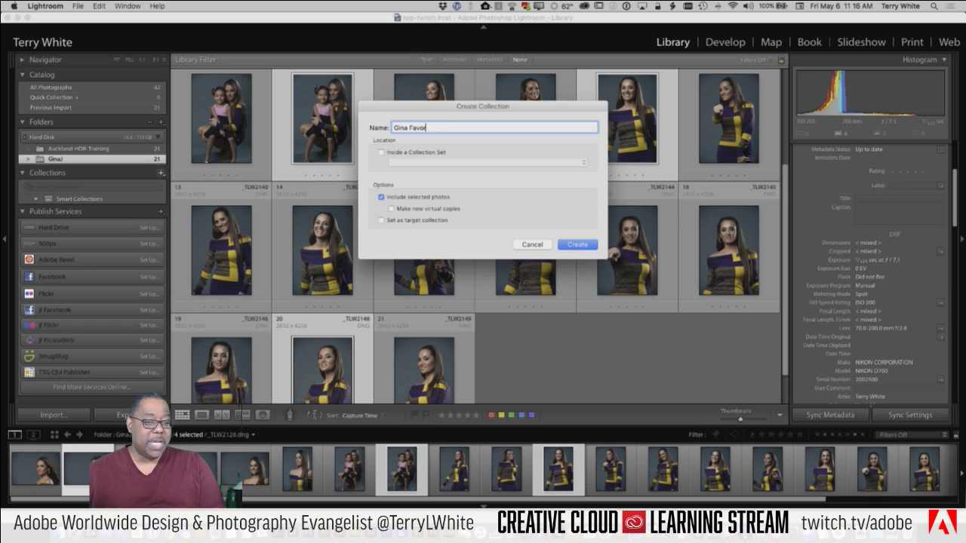
{"action": "type", "text": "s"}
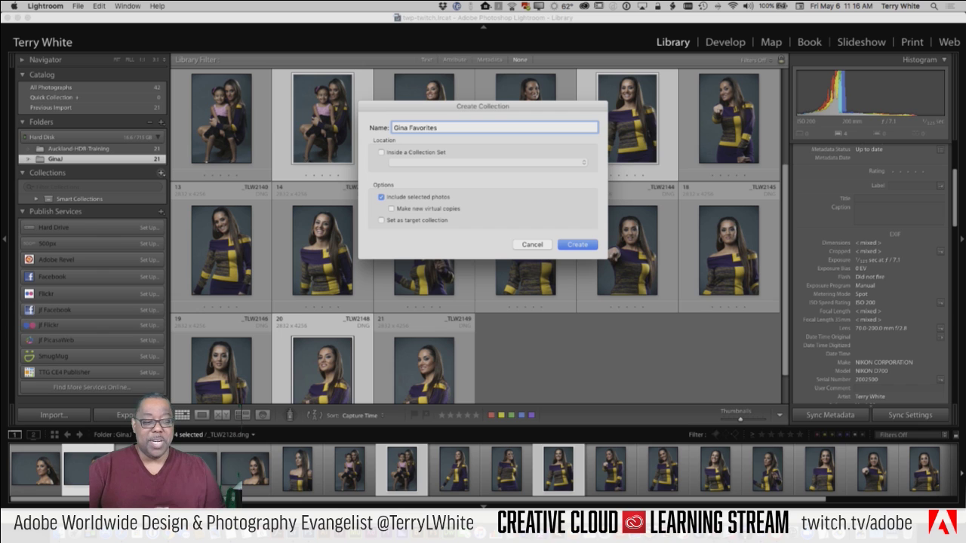
{"action": "left_click", "coordinate": [569, 246]}
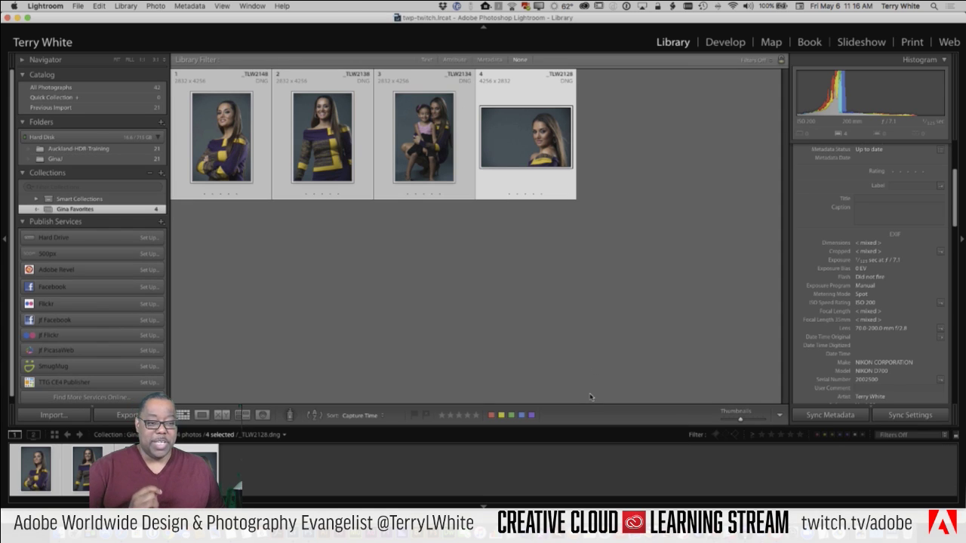
{"action": "left_click", "coordinate": [445, 300]}
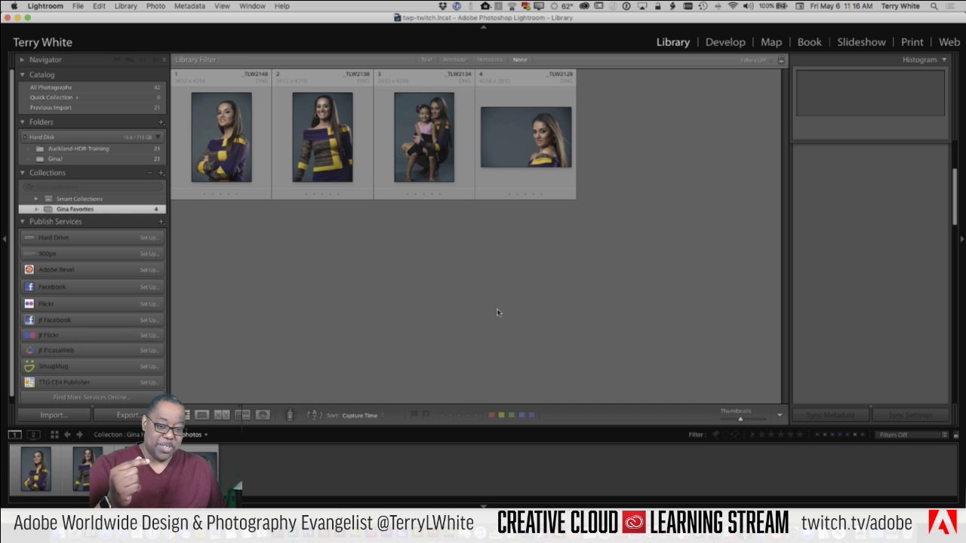
{"action": "left_click", "coordinate": [140, 160]}
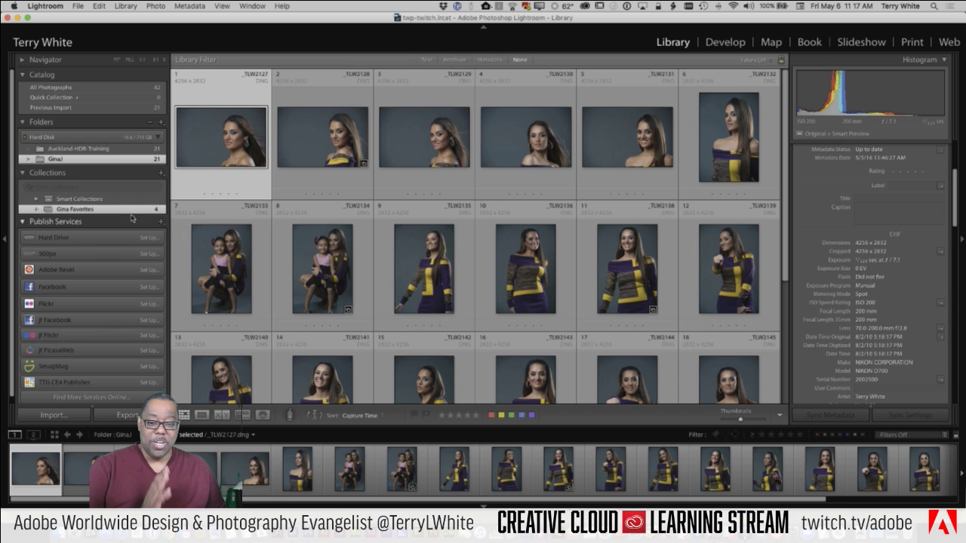
- Open the Gina Favorites collection to display its four portraits
{"action": "left_click", "coordinate": [125, 209]}
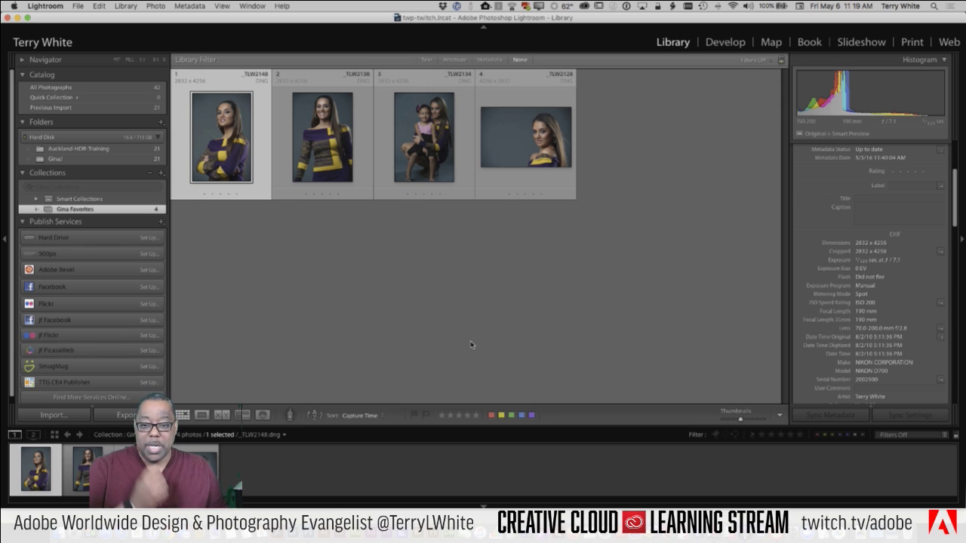
- Display the Auckland-HDR-Training folder's 21 seascape photos in the grid
{"action": "left_click", "coordinate": [84, 150]}
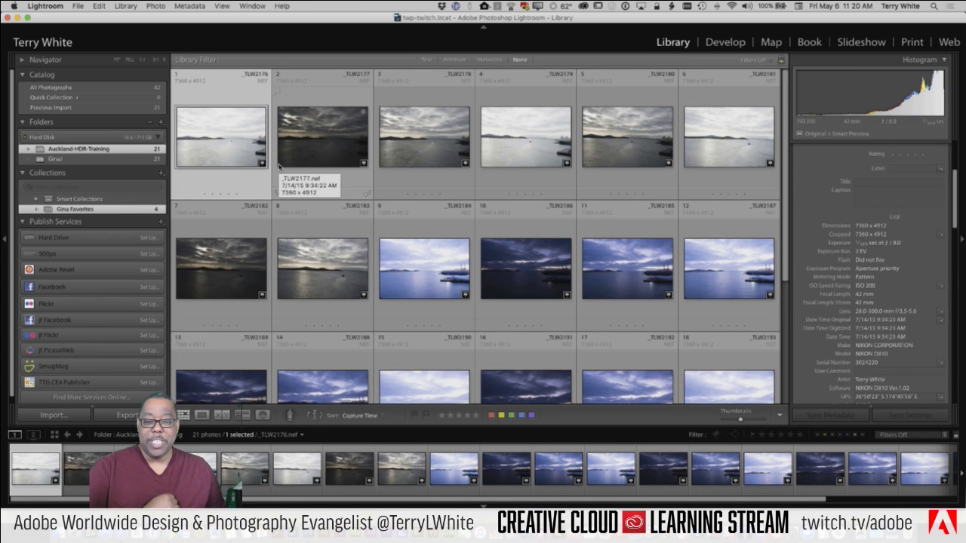
{"action": "left_click", "coordinate": [75, 159]}
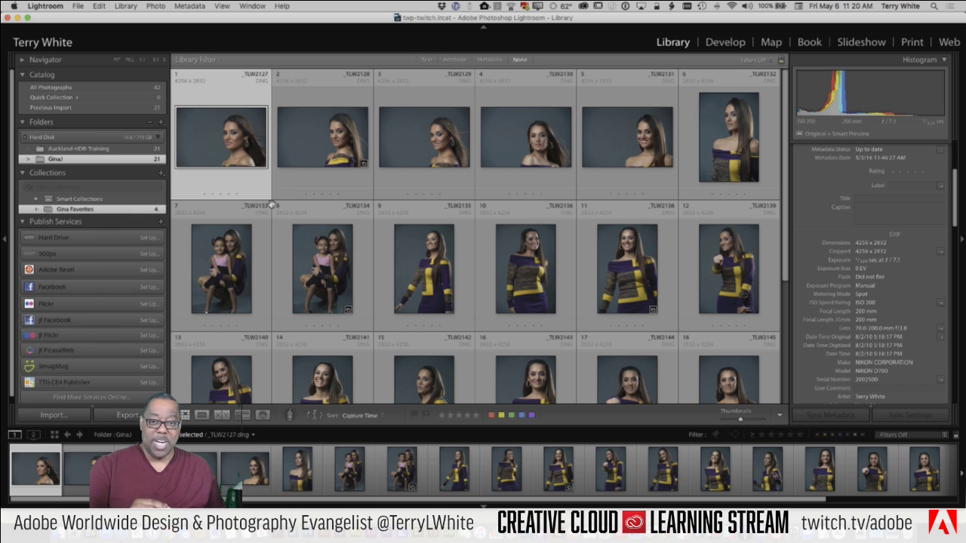
{"action": "left_click", "coordinate": [104, 153]}
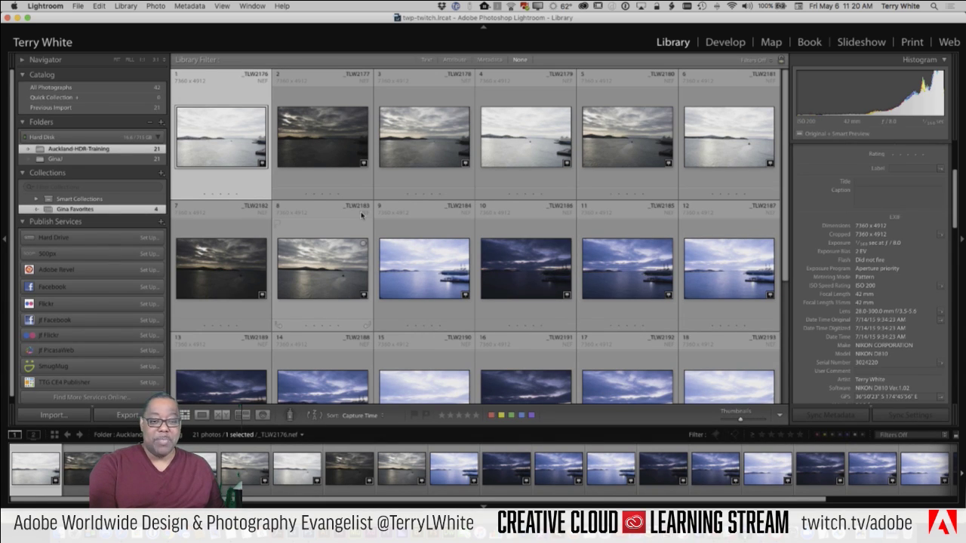
- Select all 21 Auckland photos and convert them with Library > Convert Photos to DNG
{"action": "key", "text": "super+a"}
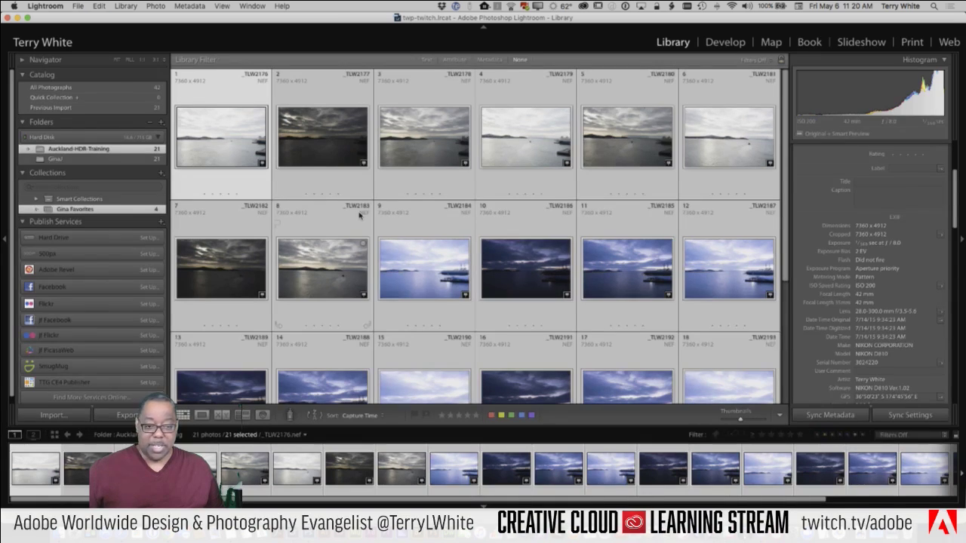
{"action": "left_click", "coordinate": [125, 6]}
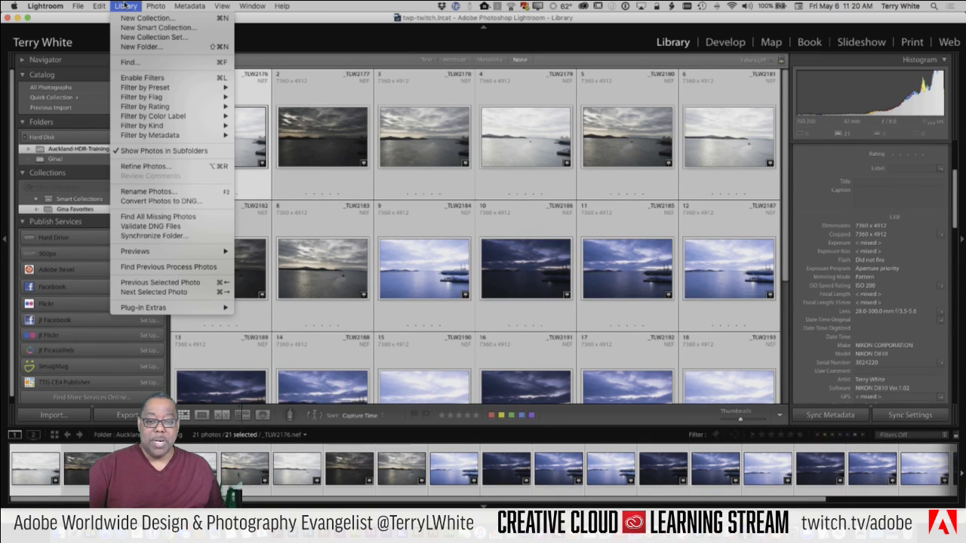
{"action": "left_click", "coordinate": [166, 203]}
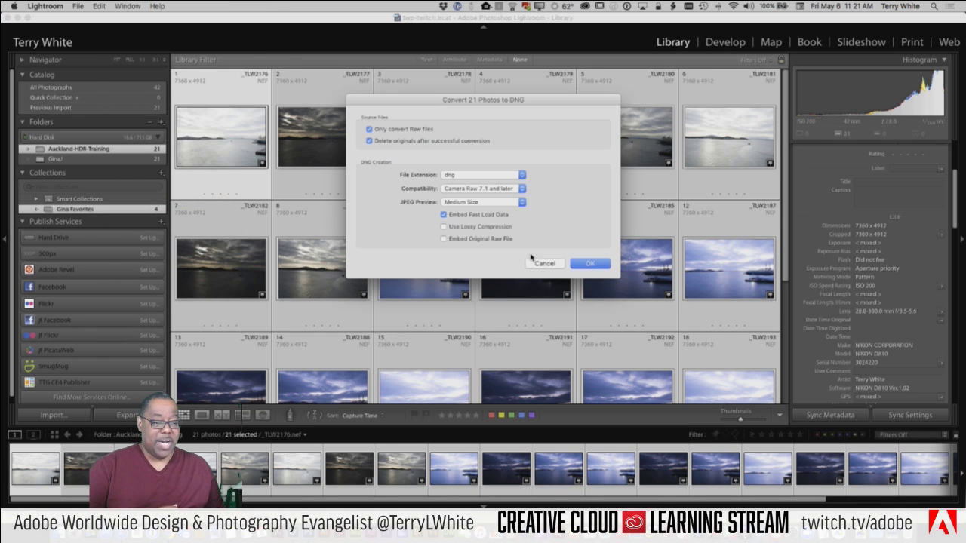
{"action": "left_click", "coordinate": [587, 264]}
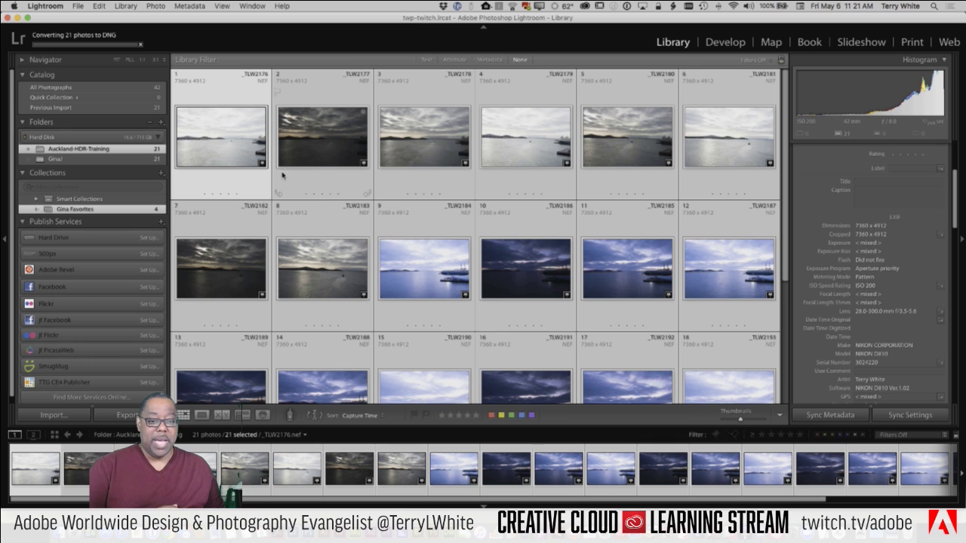
{"action": "left_click", "coordinate": [225, 144]}
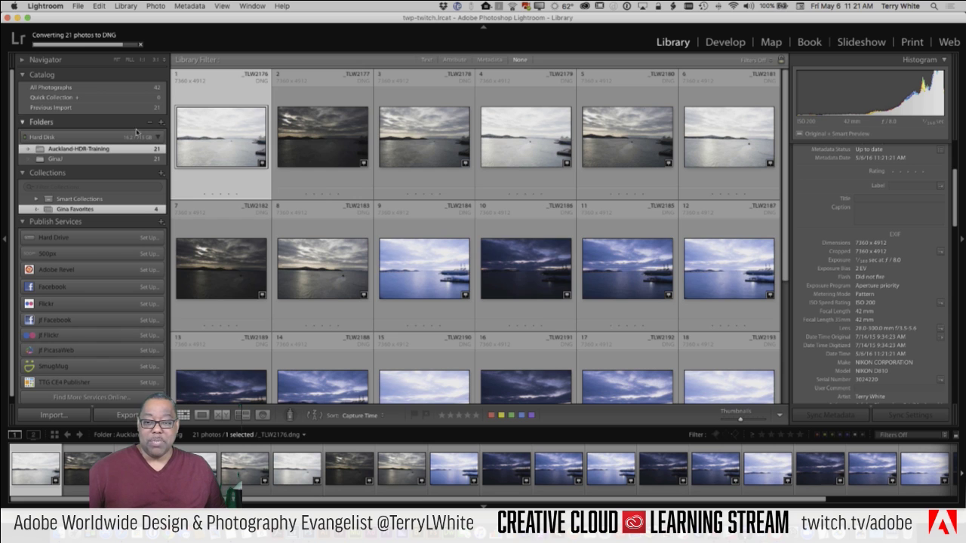
{"action": "left_click", "coordinate": [63, 160]}
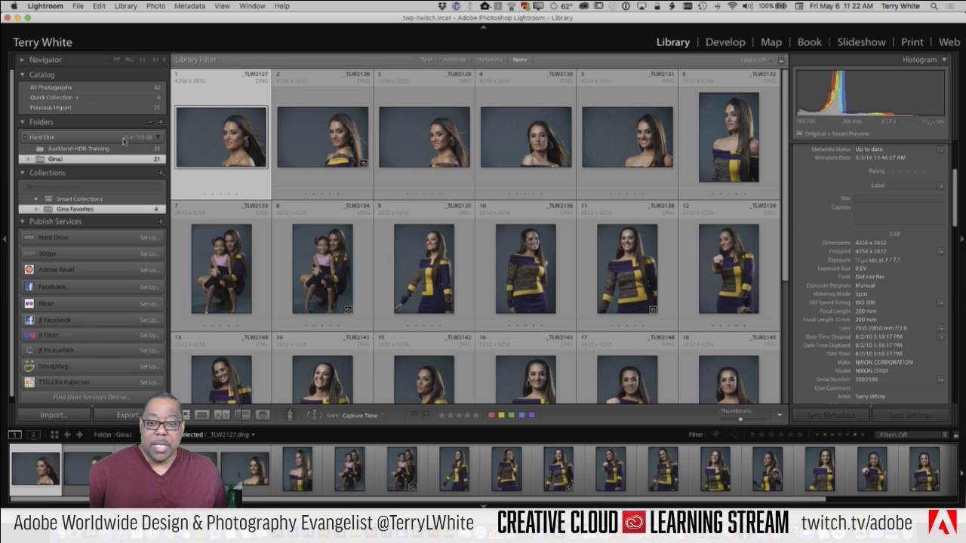
{"action": "left_click", "coordinate": [112, 150]}
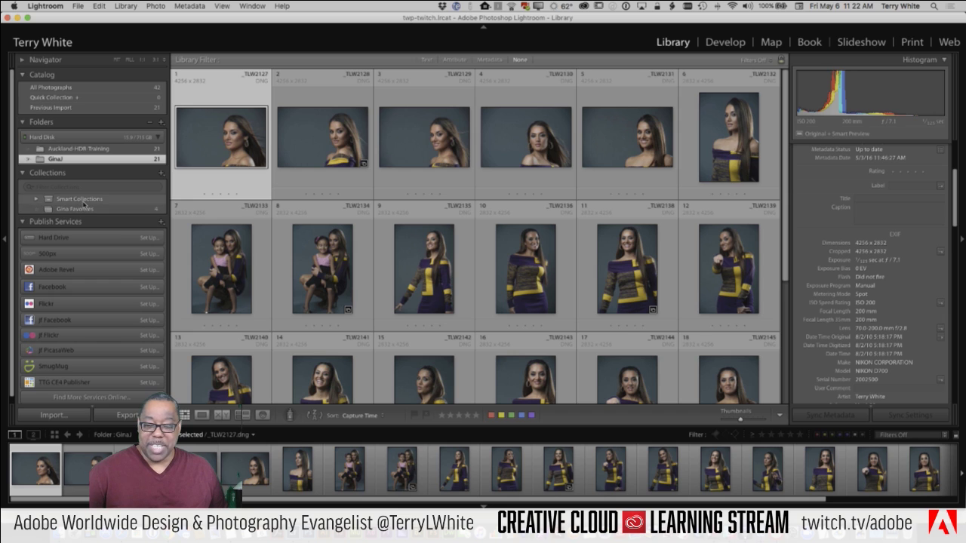
{"action": "left_click", "coordinate": [80, 200]}
{"action": "left_click", "coordinate": [81, 210]}
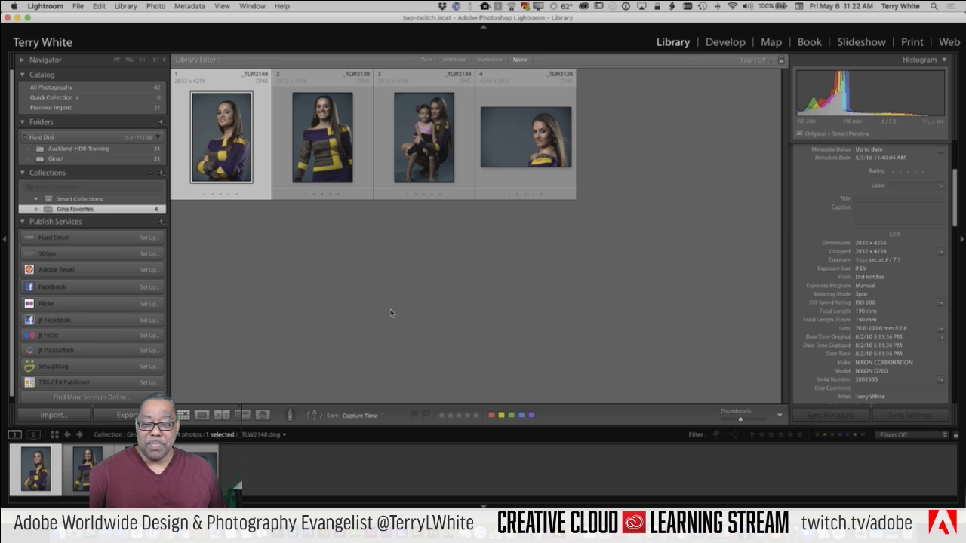
{"action": "left_click", "coordinate": [102, 150]}
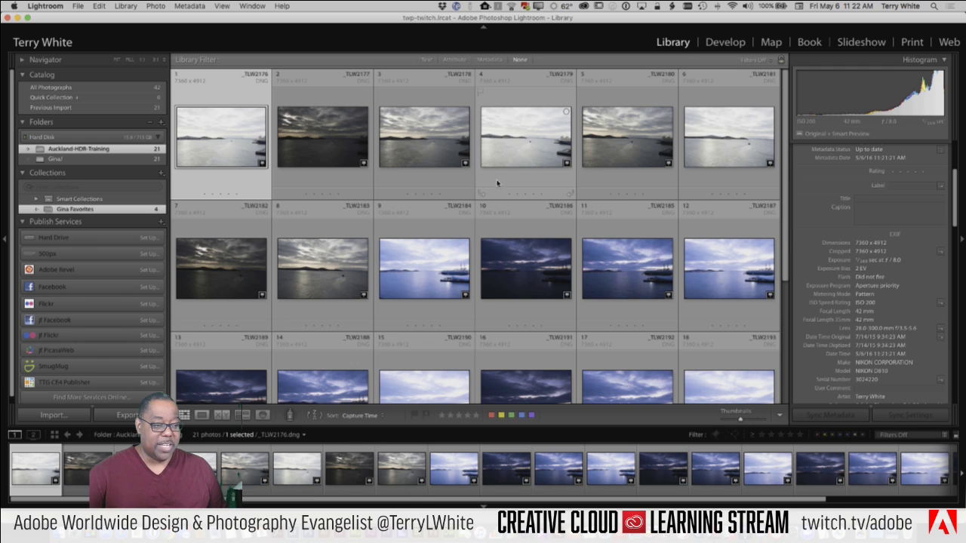
- Drag seascape _TLW2180 into Gina Favorites and view the collection's five photos
{"action": "left_click", "coordinate": [602, 157]}
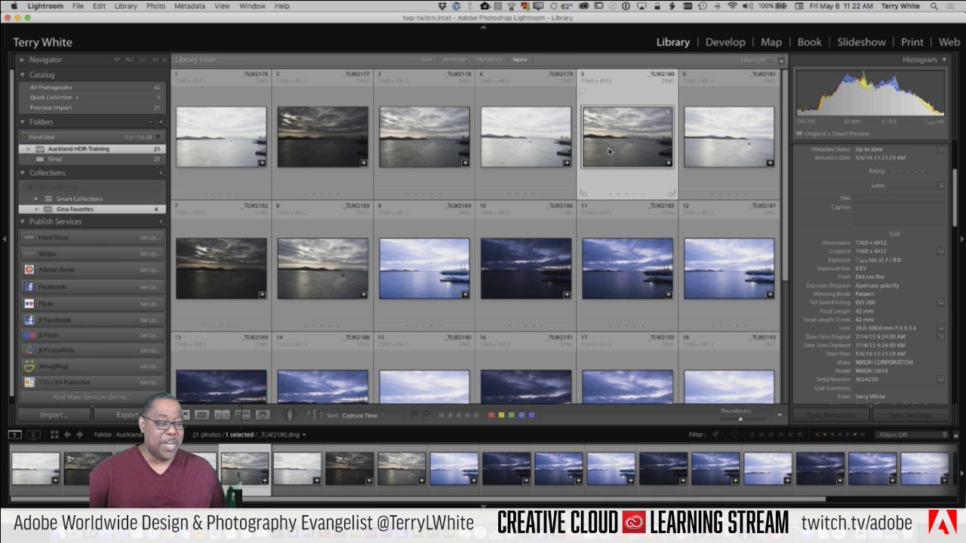
{"action": "left_click_drag", "start_coordinate": [604, 151], "coordinate": [129, 213]}
{"action": "left_click", "coordinate": [129, 211]}
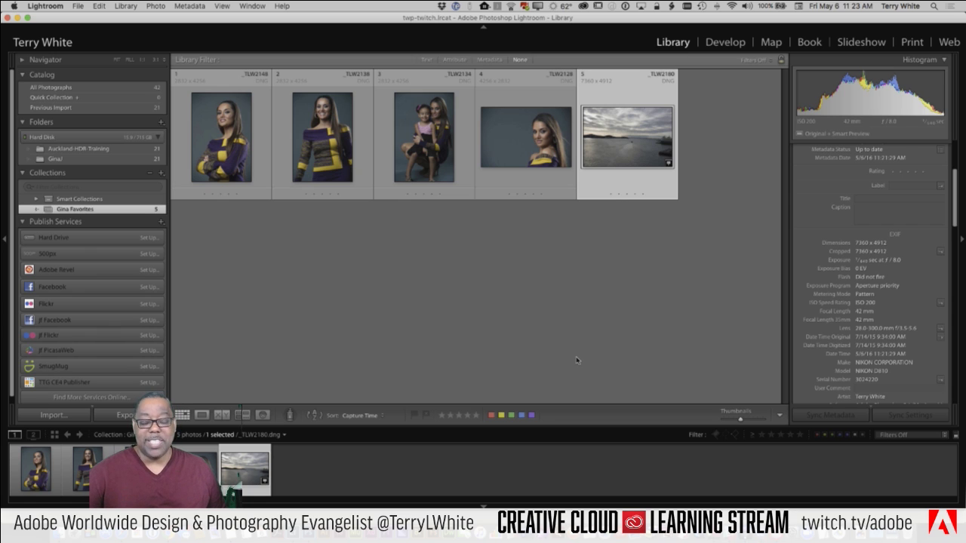
- Drag the seascape _TLW2180 to the first slot of Gina Favorites, switching to Custom Order
{"action": "left_click_drag", "start_coordinate": [627, 139], "coordinate": [407, 136]}
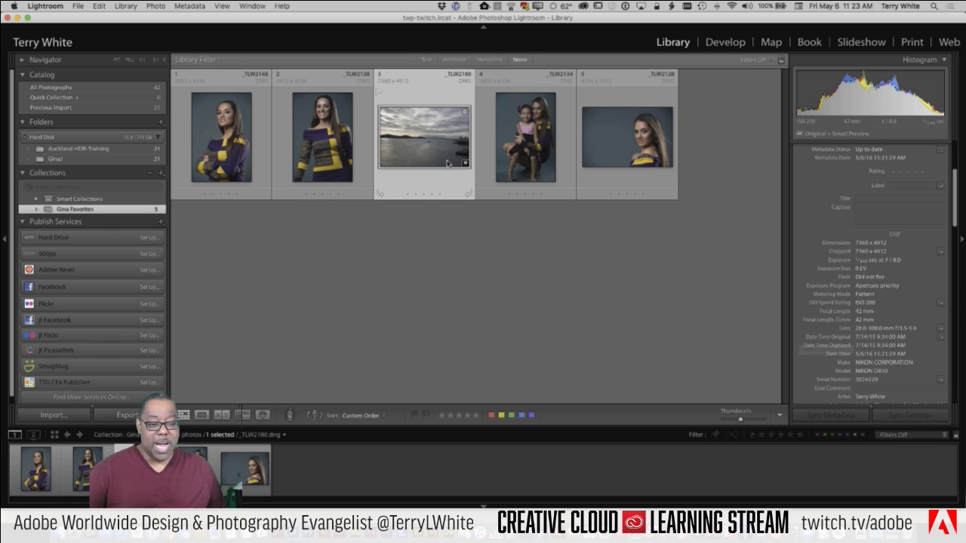
{"action": "left_click_drag", "start_coordinate": [447, 158], "coordinate": [198, 165]}
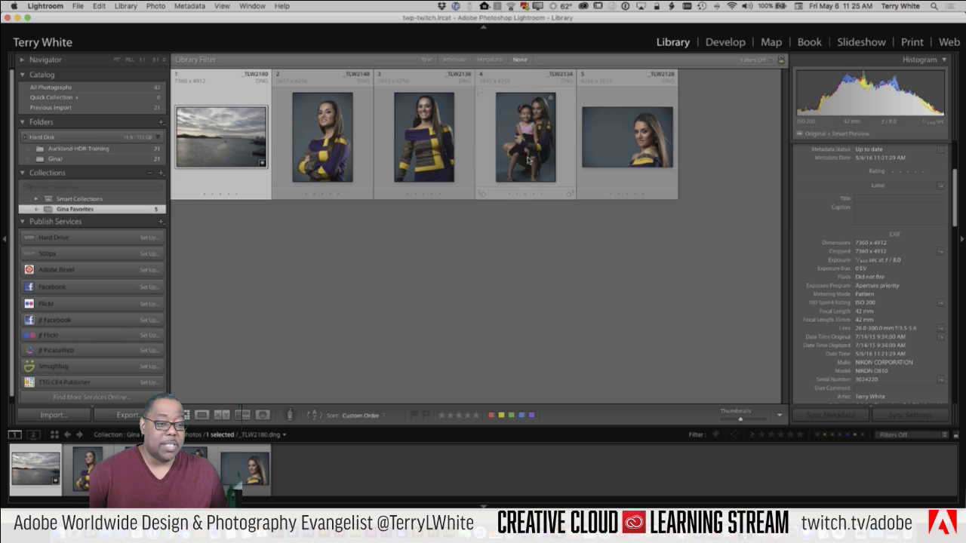
- Delete photo _TLW2138 from the Gina Favorites collection
{"action": "left_click", "coordinate": [421, 155]}
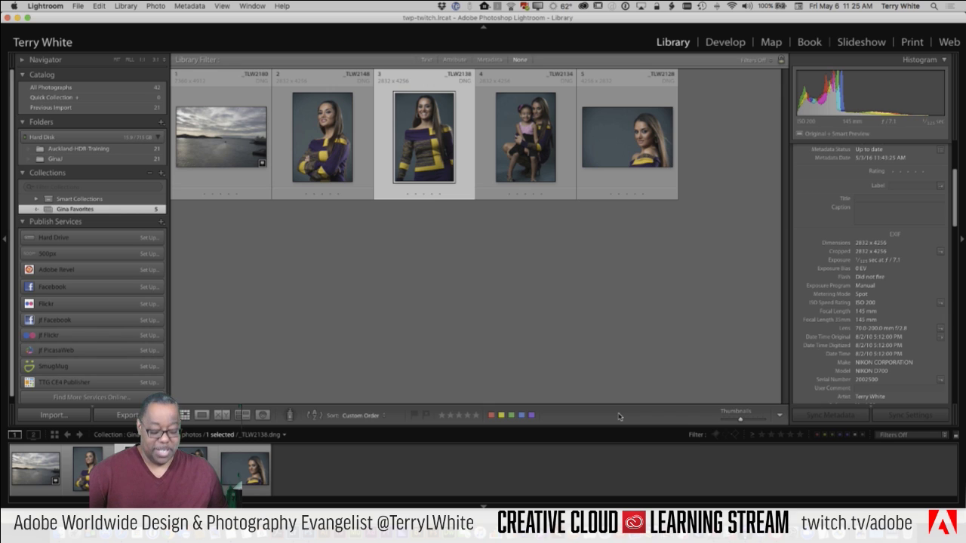
{"action": "key", "text": "Delete"}
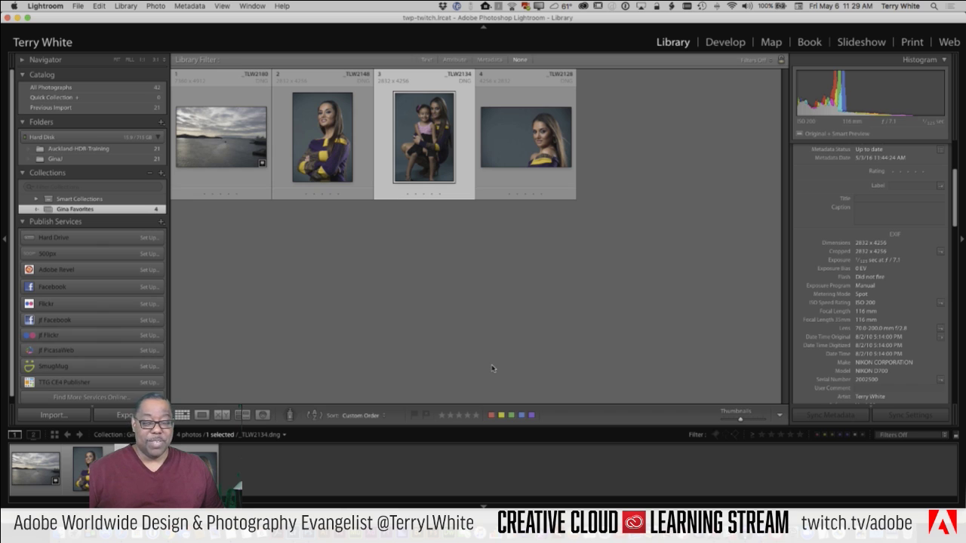
- Give portrait _TLW2134 a green label, then return to Gina Favorites via the GinaJ folder
{"action": "left_click", "coordinate": [510, 415]}
{"action": "left_click", "coordinate": [519, 336]}
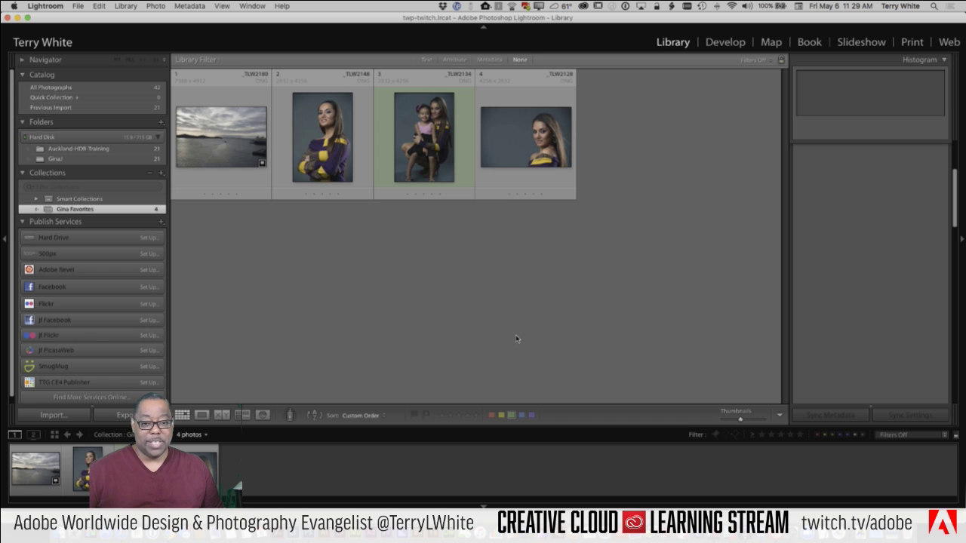
{"action": "left_click", "coordinate": [71, 159]}
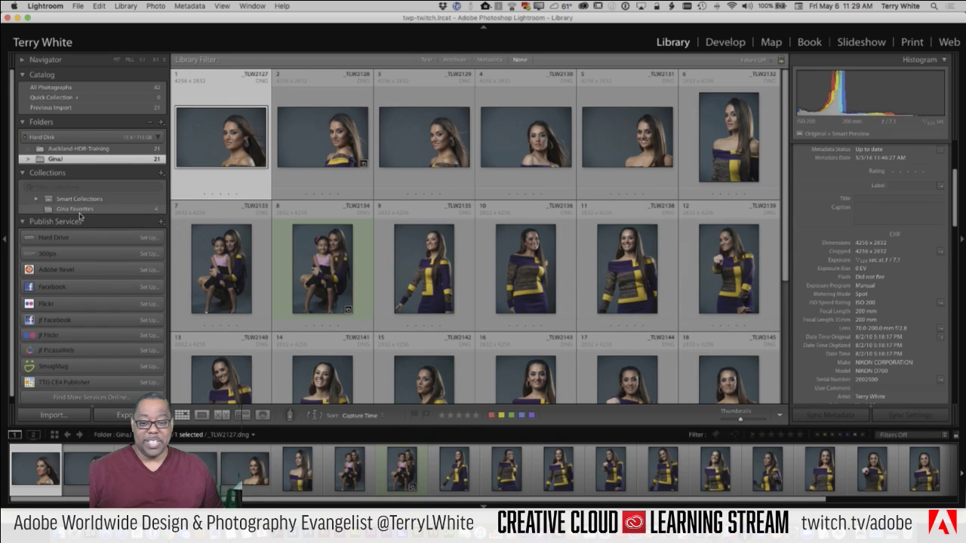
{"action": "left_click", "coordinate": [79, 209]}
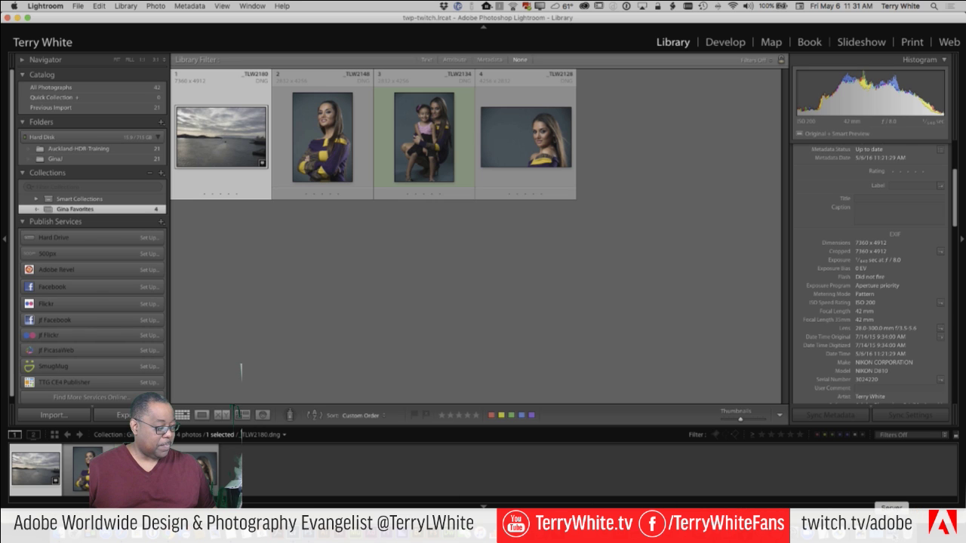
- Open the Server folder from the Dock in Finder, closing the Creative Cloud Files window
{"action": "right_click", "coordinate": [890, 534]}
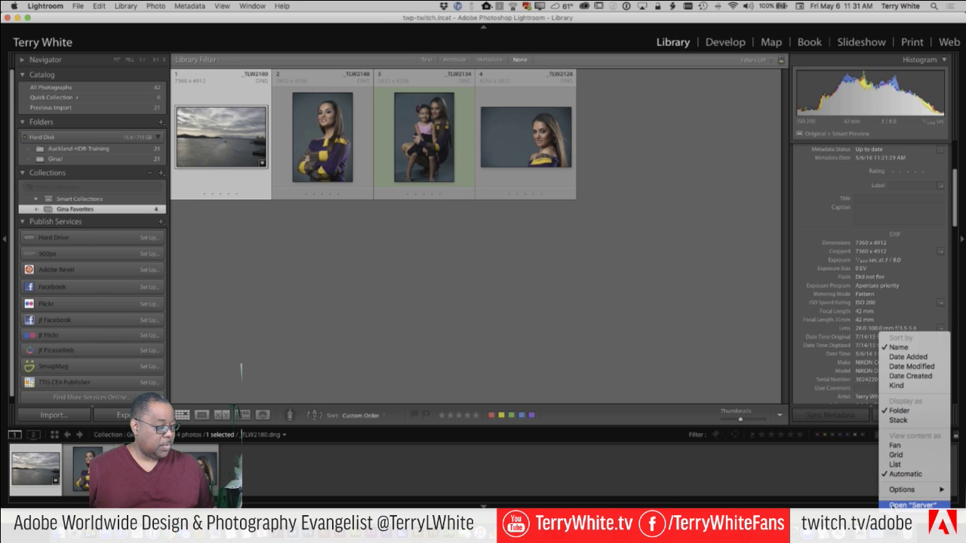
{"action": "left_click", "coordinate": [912, 505]}
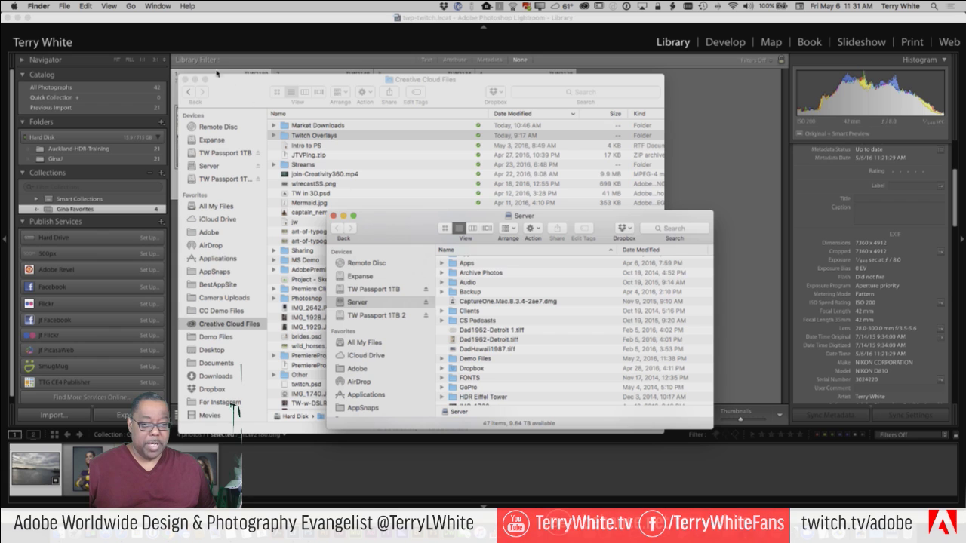
{"action": "left_click", "coordinate": [183, 78]}
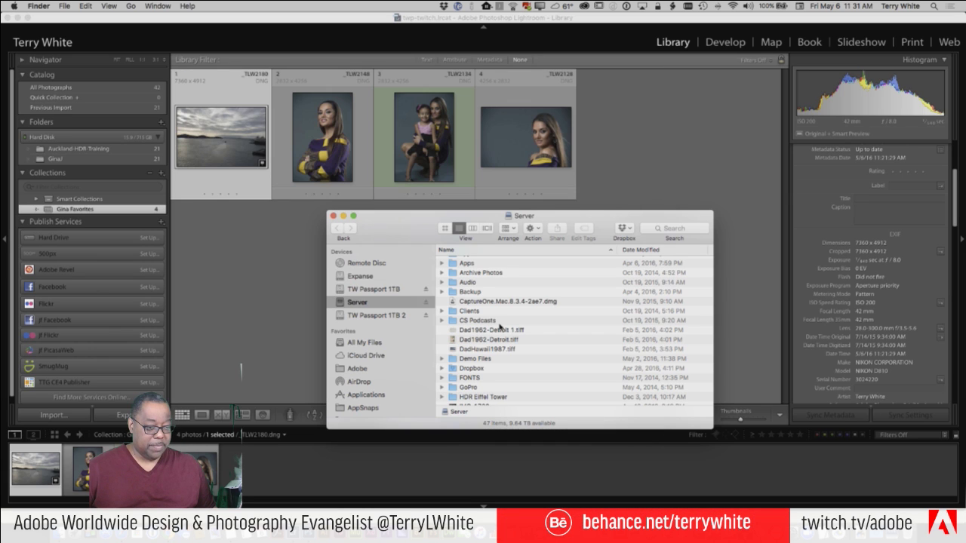
{"action": "scroll", "coordinate": [499, 326], "scroll_direction": "up", "scroll_amount": 3}
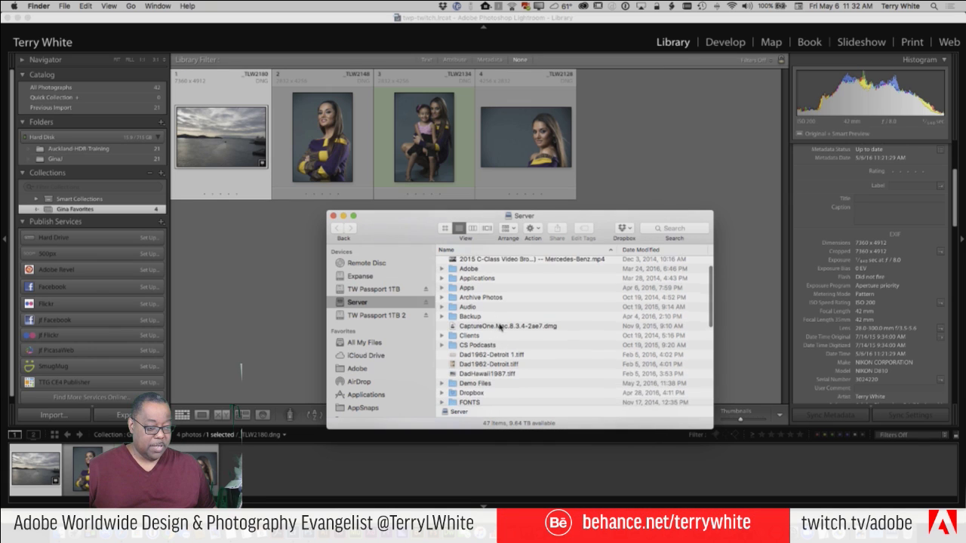
{"action": "scroll", "coordinate": [494, 332], "scroll_direction": "down", "scroll_amount": 2}
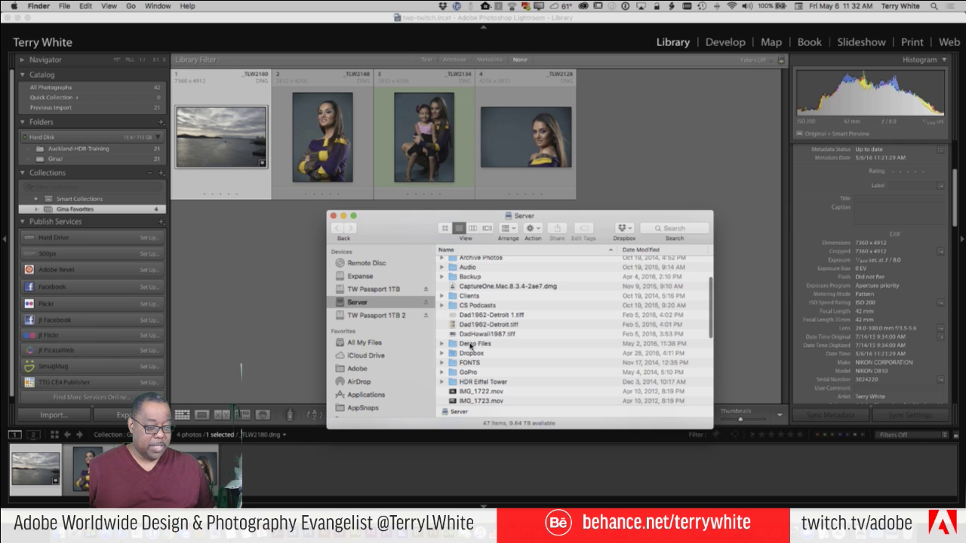
- Go into Demo Files > RAW Files and drag Randy-and-Mask-Training into Lightroom to import
{"action": "double_click", "coordinate": [469, 344]}
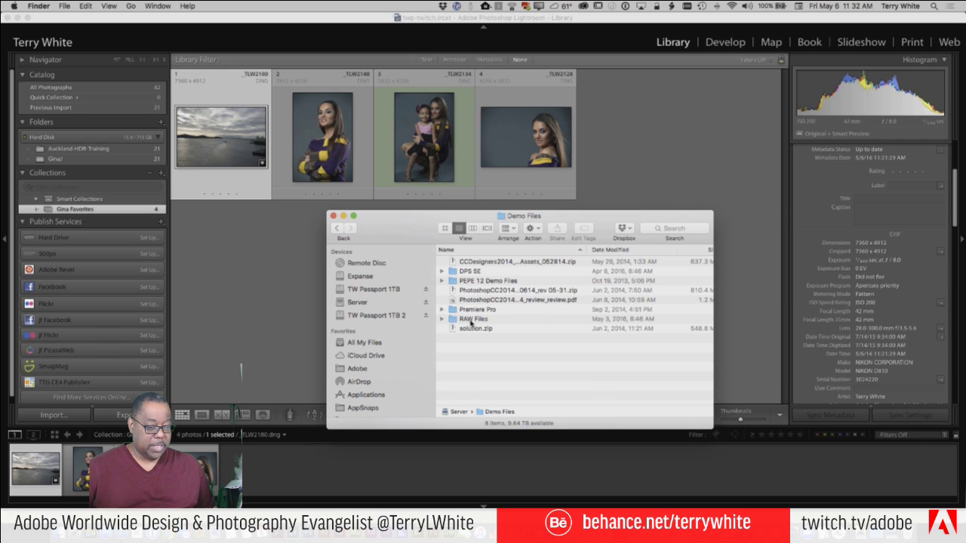
{"action": "double_click", "coordinate": [470, 320]}
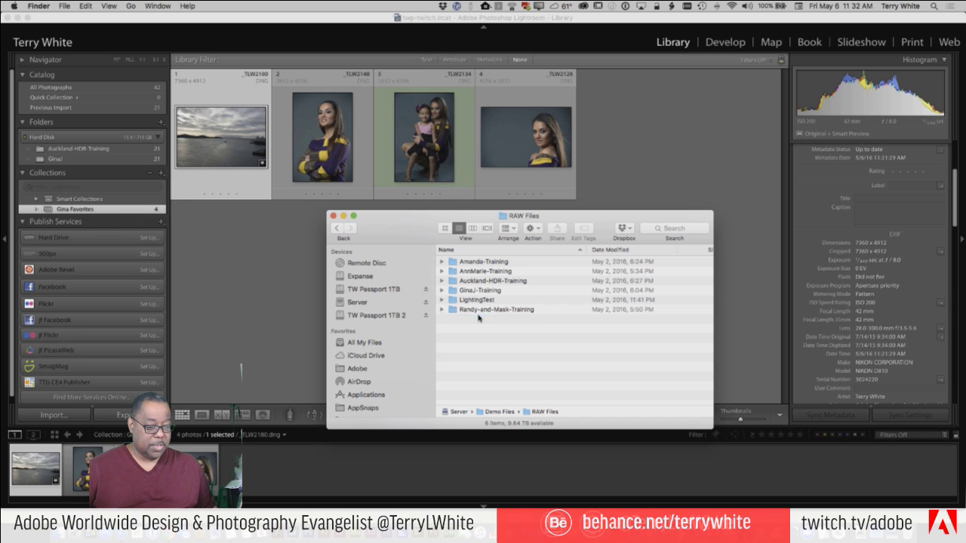
{"action": "left_click_drag", "start_coordinate": [475, 309], "coordinate": [305, 512]}
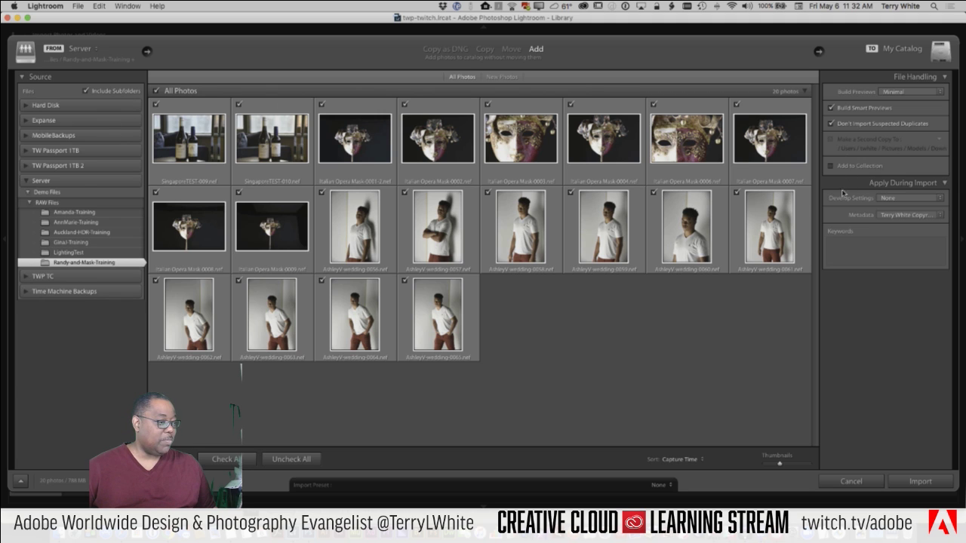
- Turn on Add to Collection in the import's File Handling panel
{"action": "left_click", "coordinate": [834, 248]}
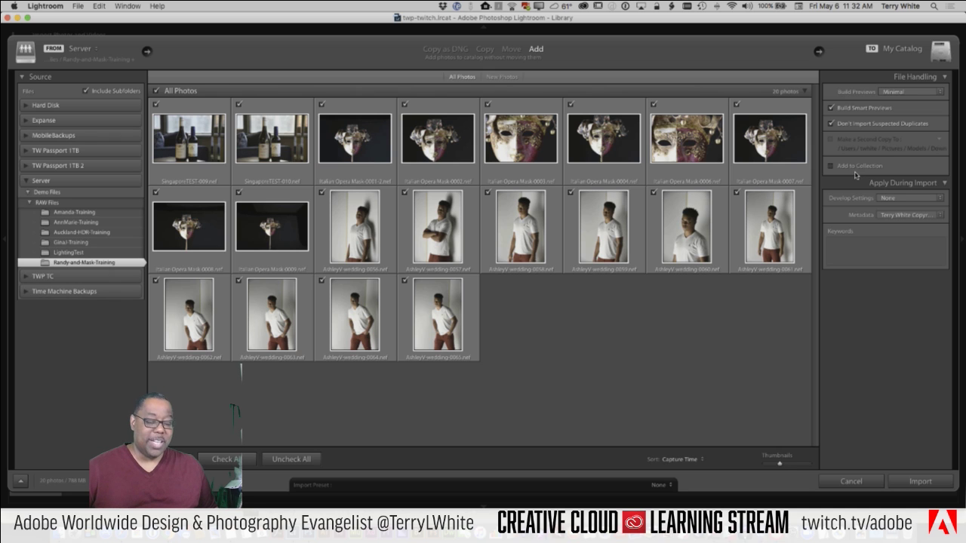
{"action": "left_click", "coordinate": [830, 166]}
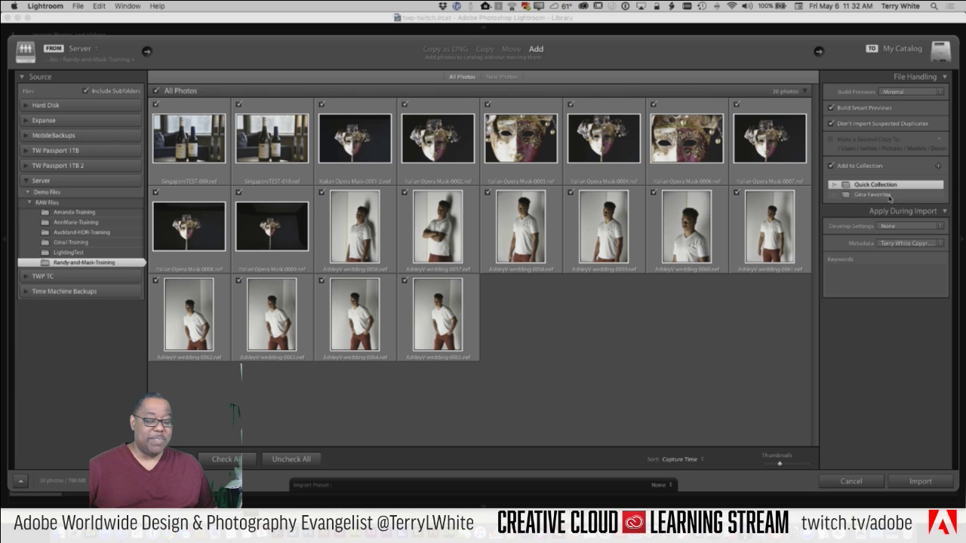
- Create a new collection named 'Jeffrey' as the import's Add to Collection target
{"action": "left_click", "coordinate": [939, 167]}
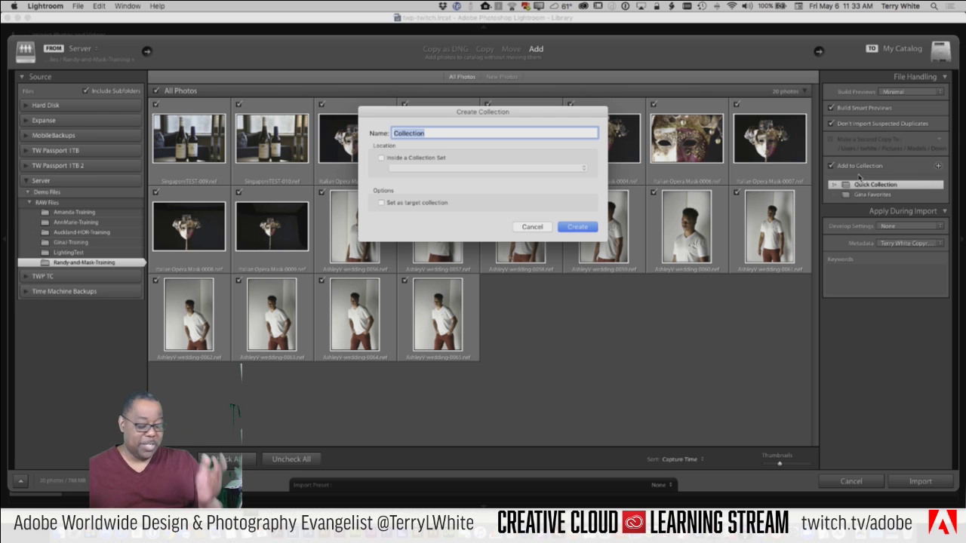
{"action": "key", "text": "BackSpace"}
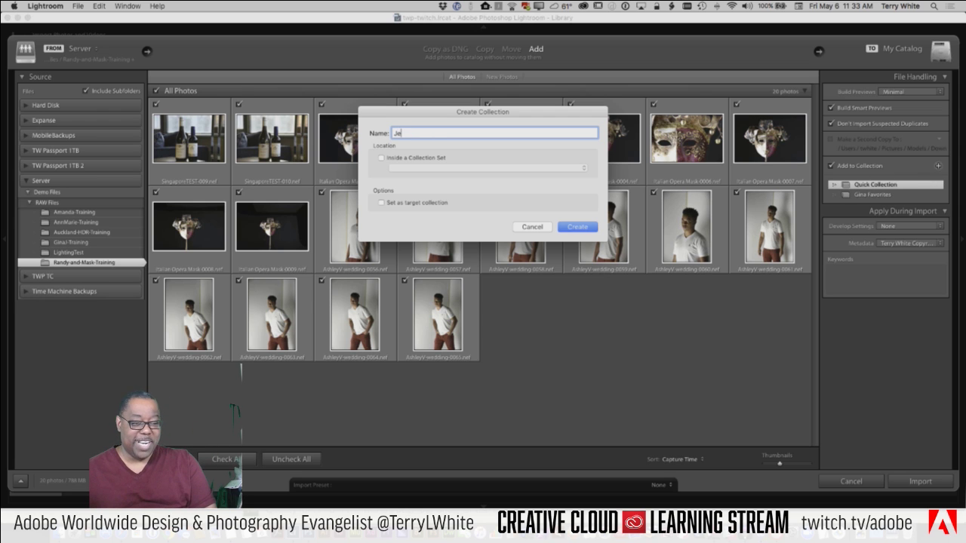
{"action": "type", "text": "Jeffrey"}
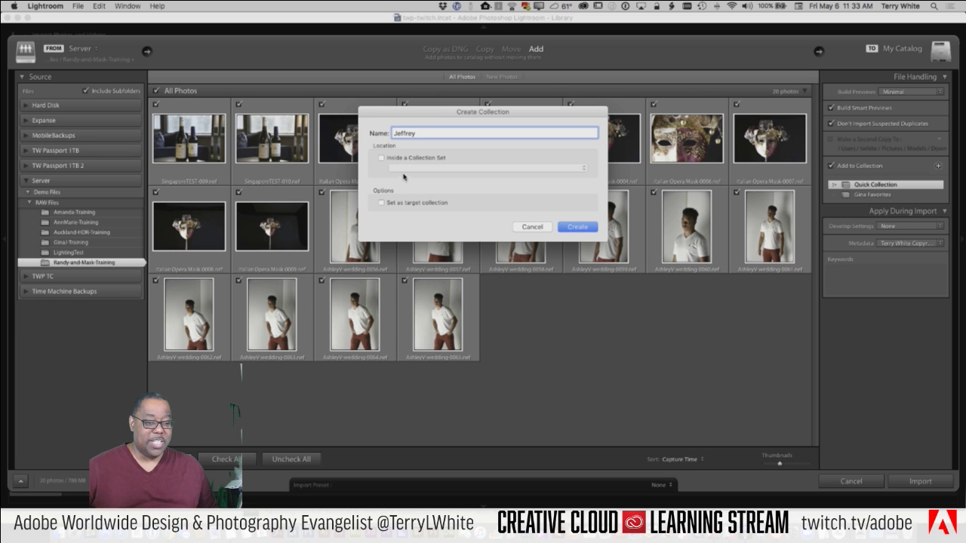
{"action": "left_click", "coordinate": [576, 226]}
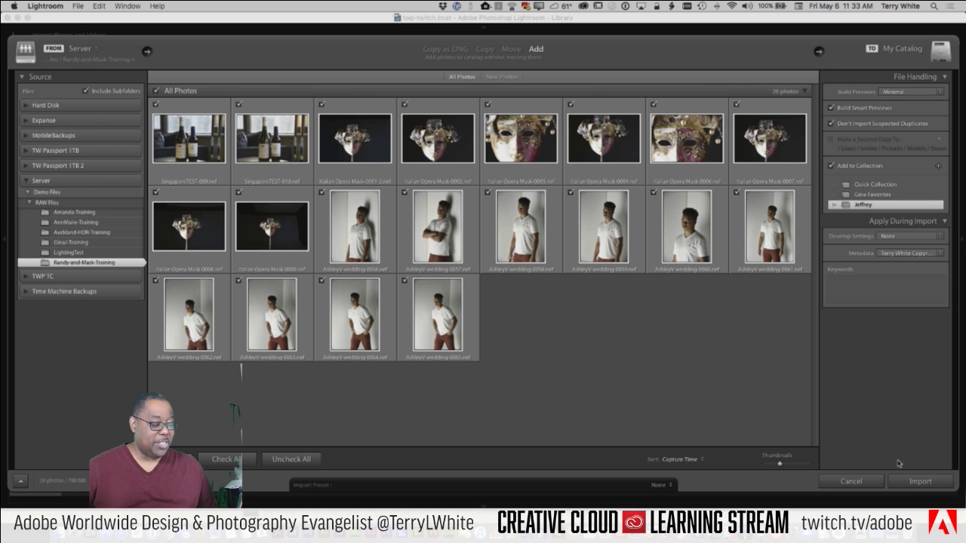
- Import the 20 Randy-and-Mask-Training photos and scroll through them in the grid
{"action": "left_click", "coordinate": [912, 484]}
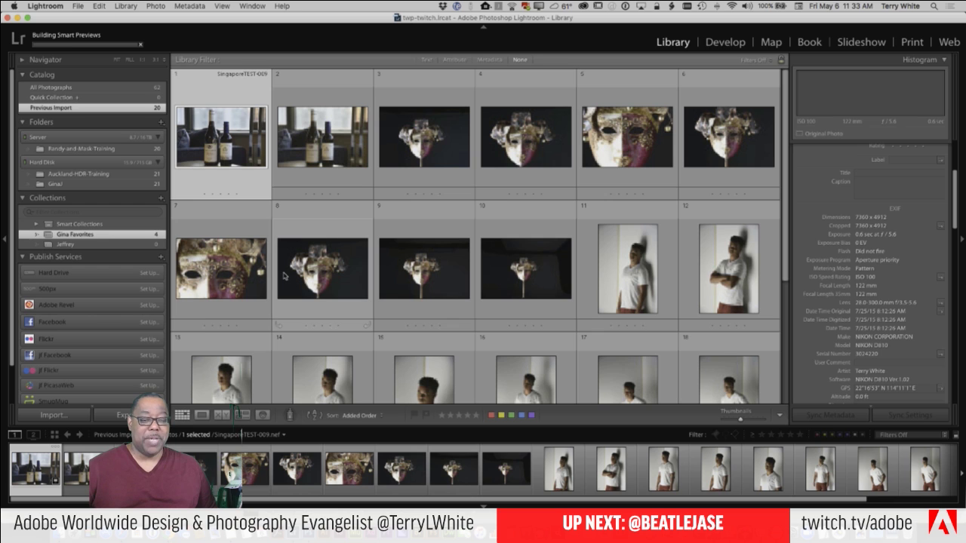
{"action": "scroll", "coordinate": [283, 276], "scroll_direction": "down", "scroll_amount": 4}
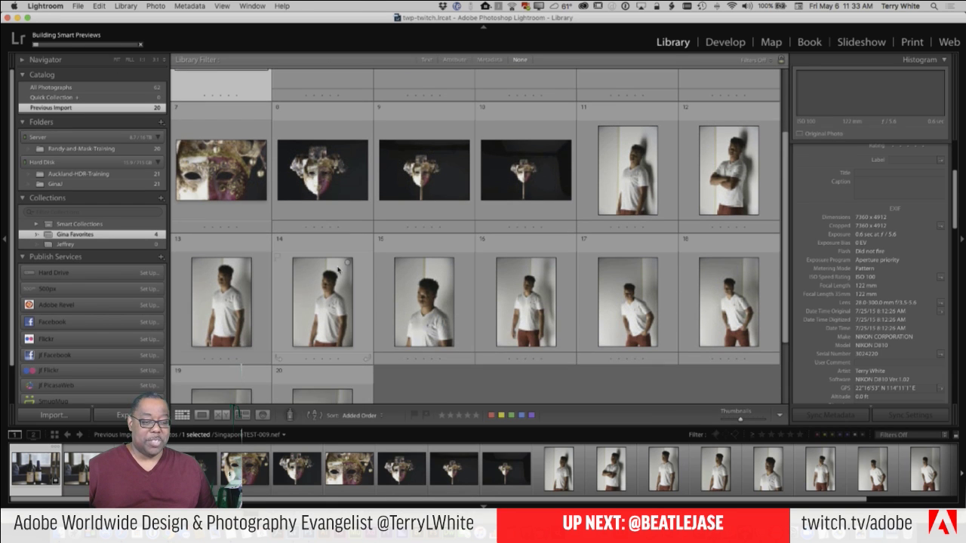
{"action": "scroll", "coordinate": [338, 269], "scroll_direction": "down", "scroll_amount": 3}
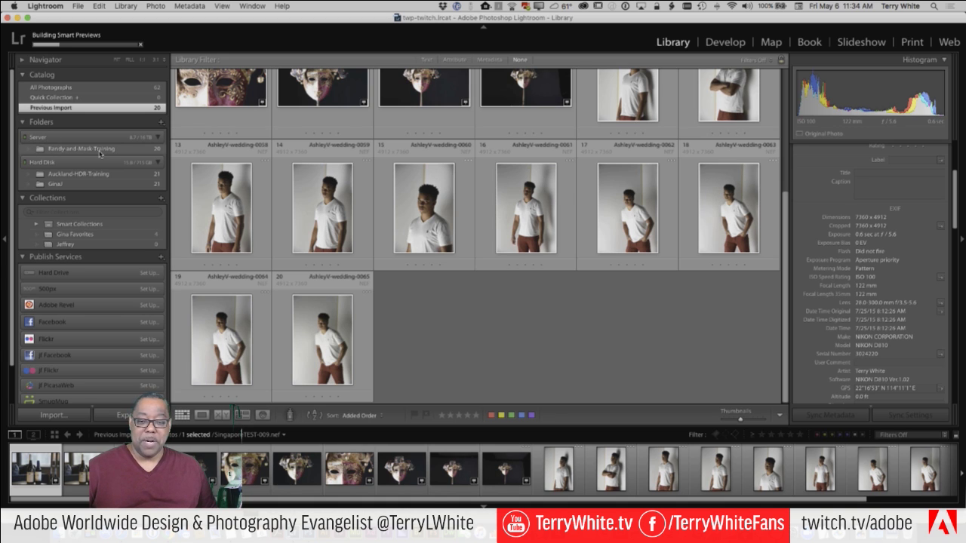
- Check the Jeffrey collection and Randy-and-Mask-Training folder, then show Gina Favorites' four photos
{"action": "left_click", "coordinate": [66, 245]}
{"action": "right_click", "coordinate": [66, 246]}
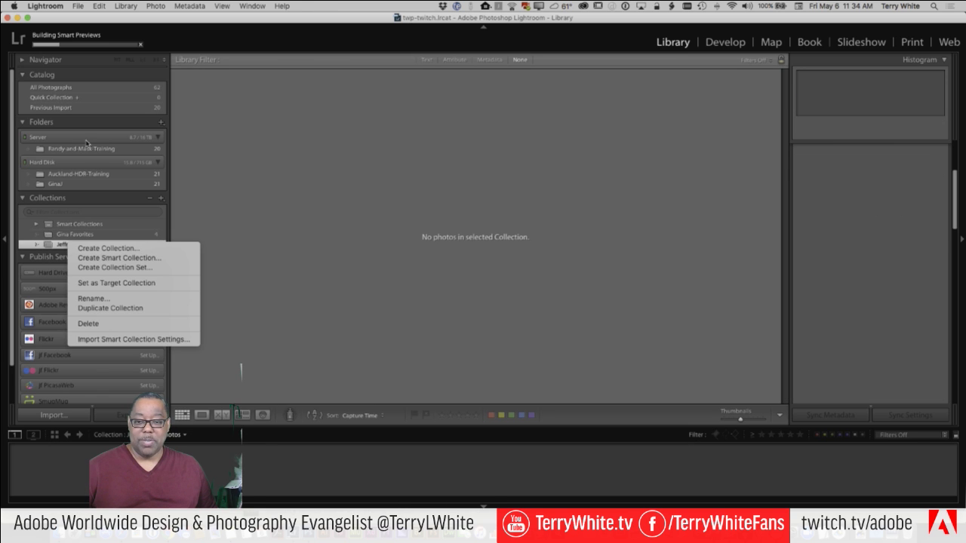
{"action": "left_click", "coordinate": [68, 139]}
{"action": "left_click", "coordinate": [66, 150]}
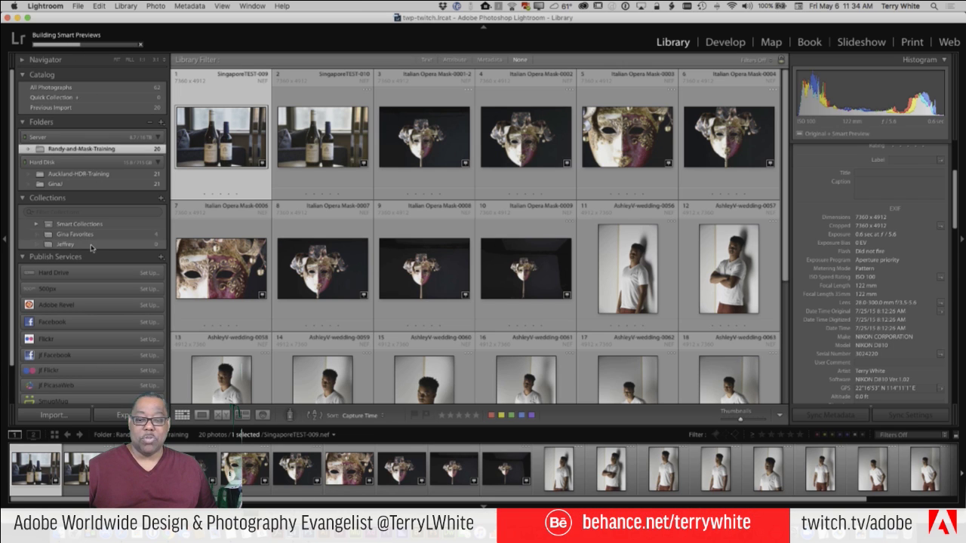
{"action": "left_click", "coordinate": [75, 235]}
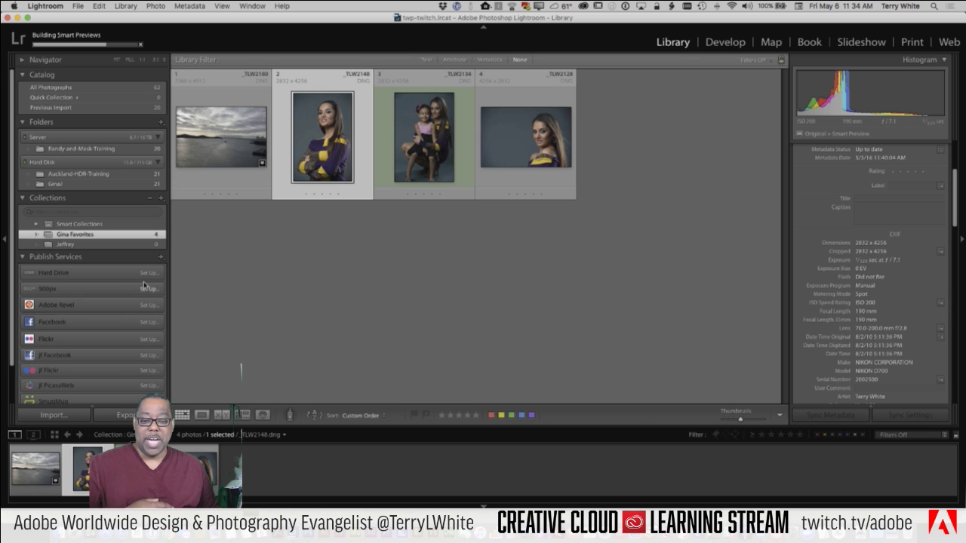
{"action": "left_click", "coordinate": [160, 200]}
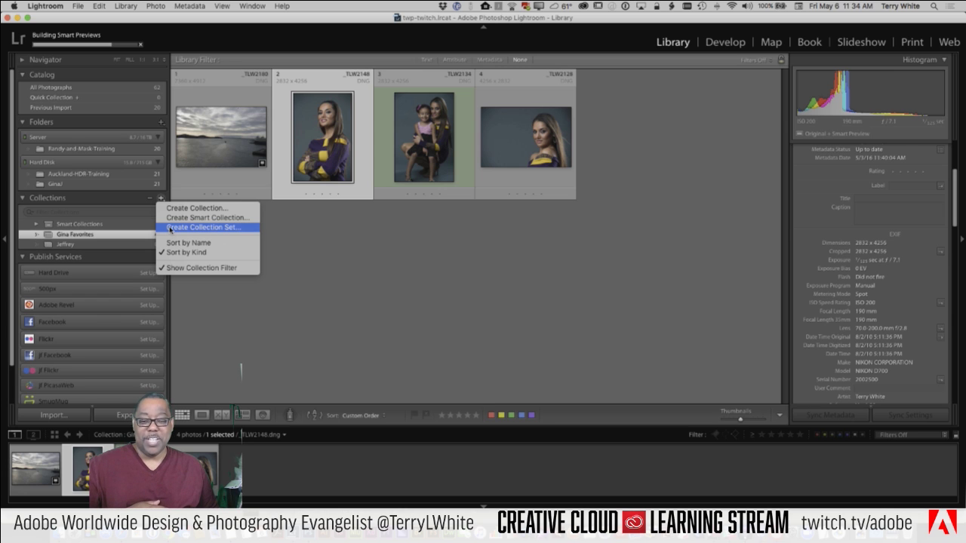
- Create a top-level collection set named 'Portraits'
{"action": "left_click", "coordinate": [170, 227]}
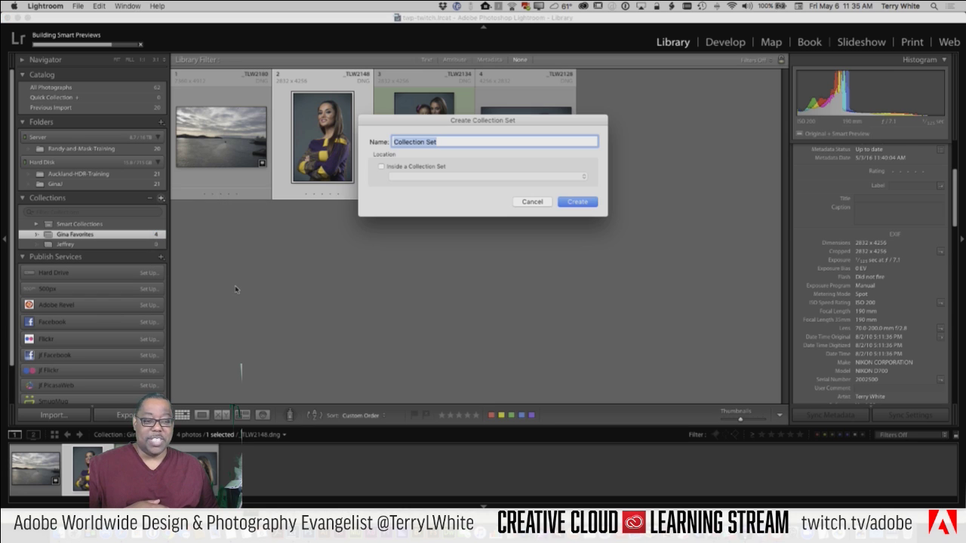
{"action": "type", "text": "Portraits"}
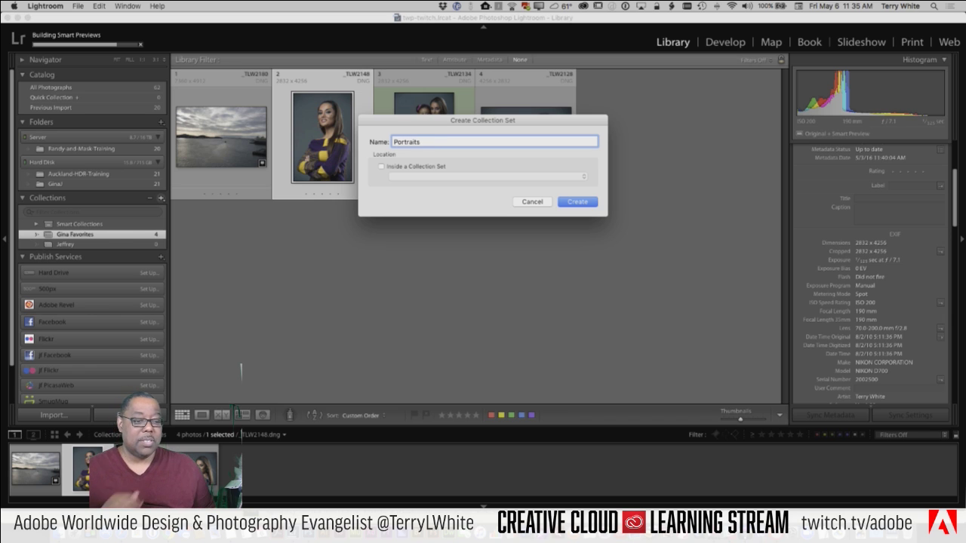
{"action": "left_click", "coordinate": [414, 168]}
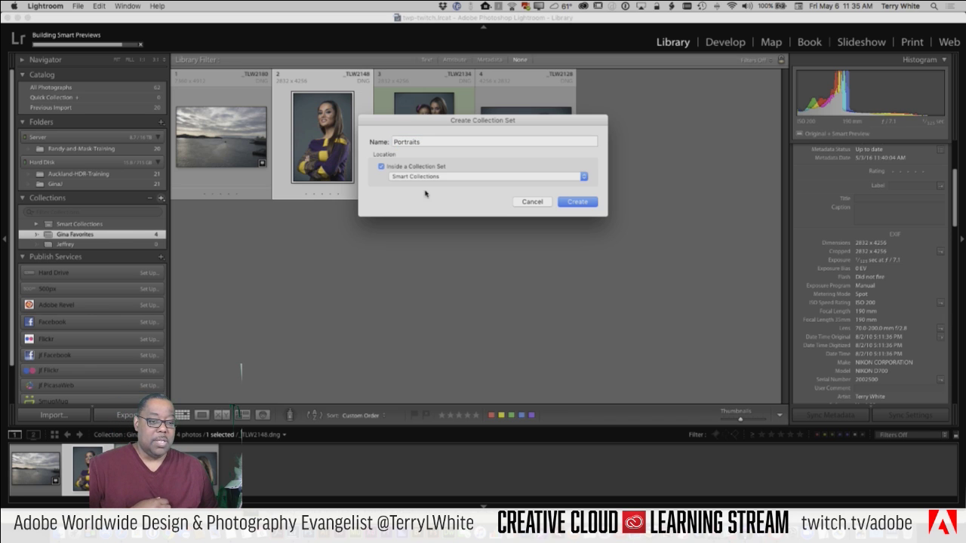
{"action": "left_click", "coordinate": [419, 167]}
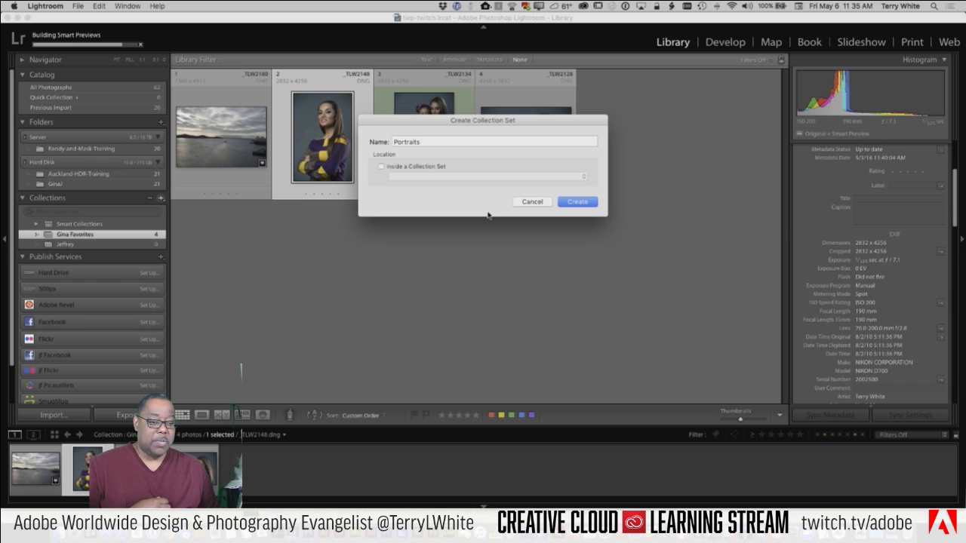
{"action": "left_click", "coordinate": [573, 201]}
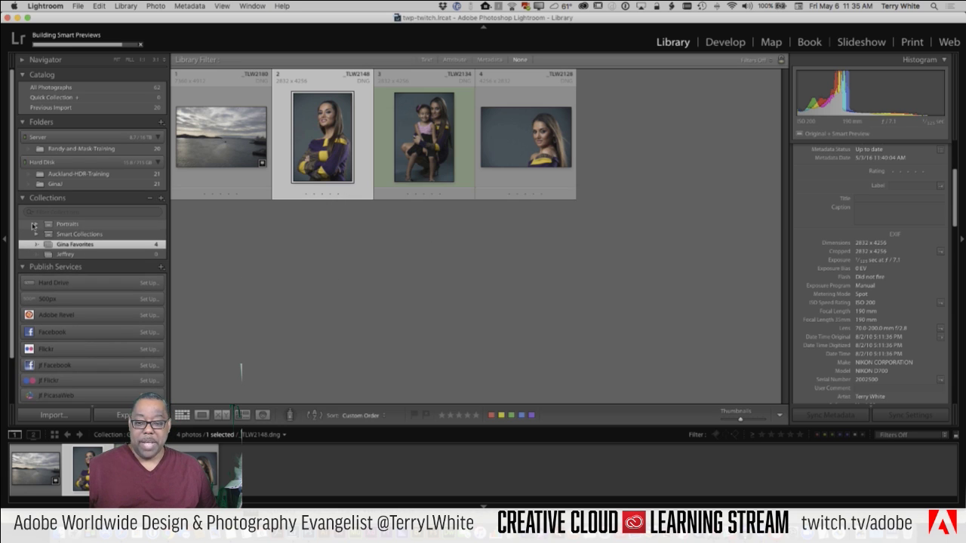
- Drag Gina Favorites into the Portraits set and expand it to confirm
{"action": "left_click", "coordinate": [37, 225]}
{"action": "left_click_drag", "start_coordinate": [68, 254], "coordinate": [74, 226]}
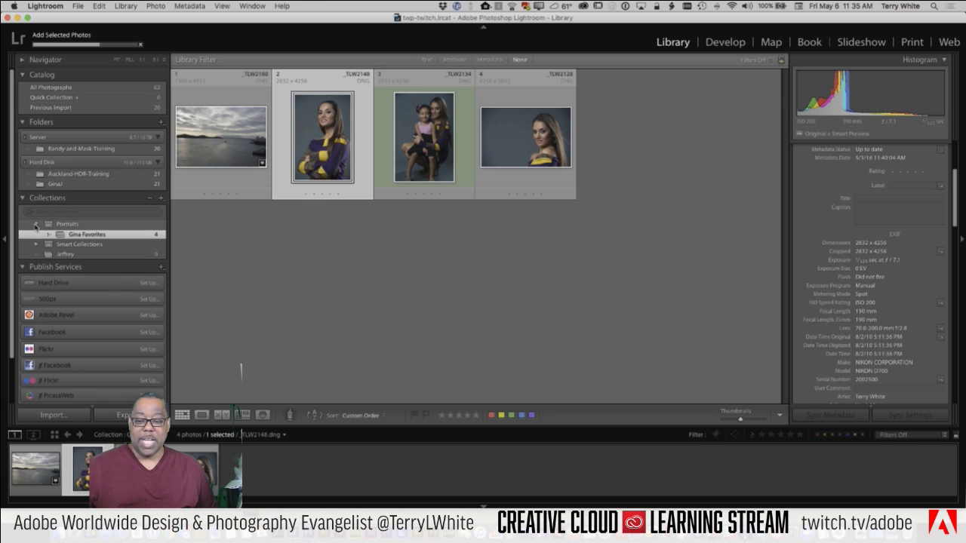
{"action": "left_click", "coordinate": [36, 224]}
{"action": "left_click", "coordinate": [35, 224]}
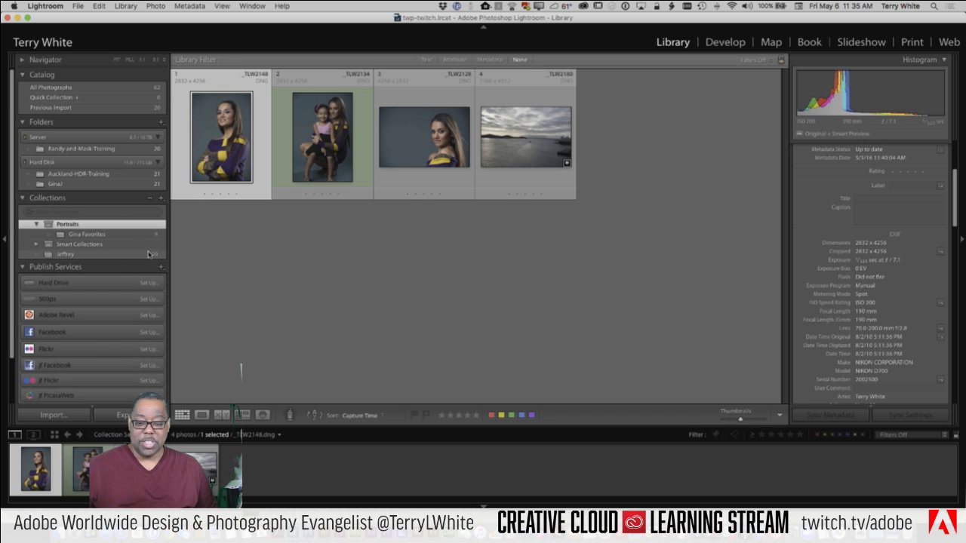
- Rename the Jeffrey collection to 'Randy'
{"action": "left_click", "coordinate": [70, 255]}
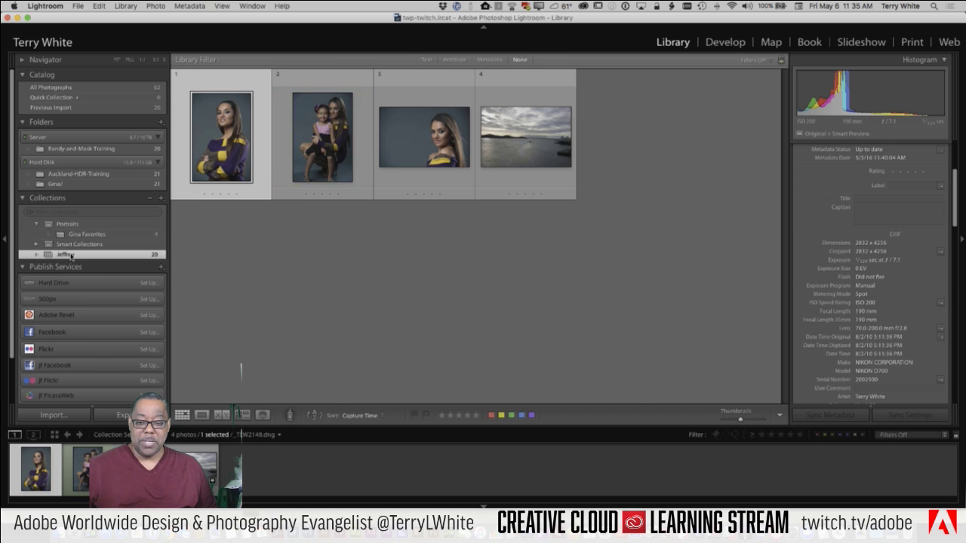
{"action": "right_click", "coordinate": [71, 255]}
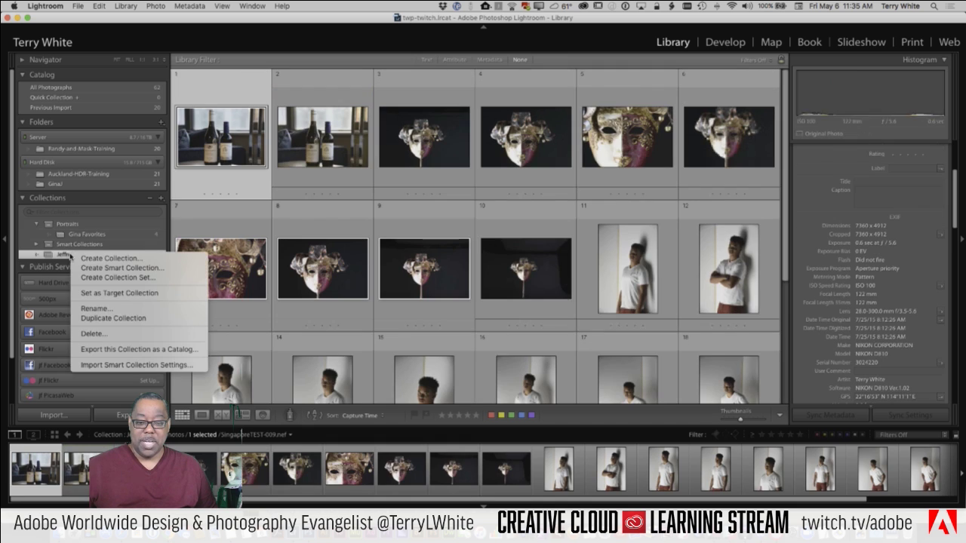
{"action": "left_click", "coordinate": [95, 309]}
{"action": "type", "text": "R"}
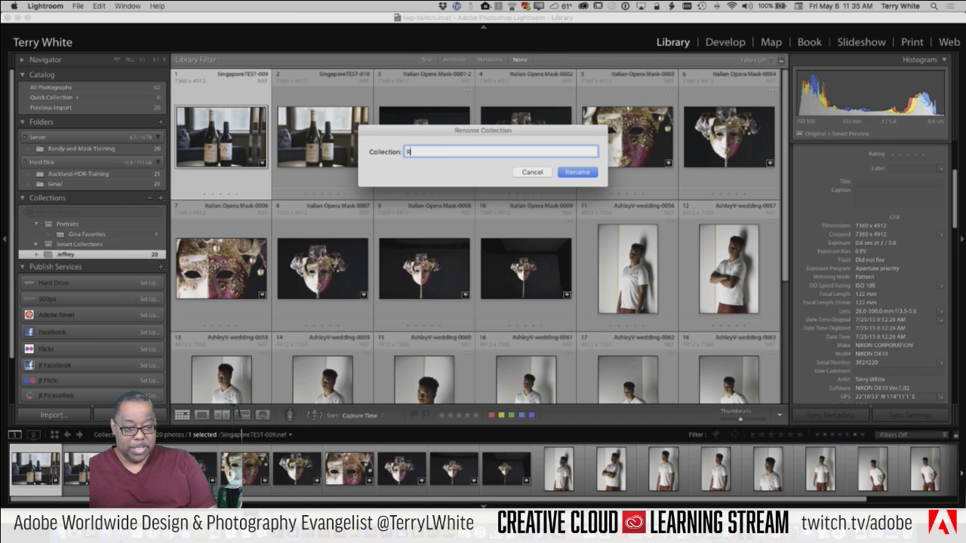
{"action": "type", "text": "andy"}
{"action": "key", "text": "Return"}
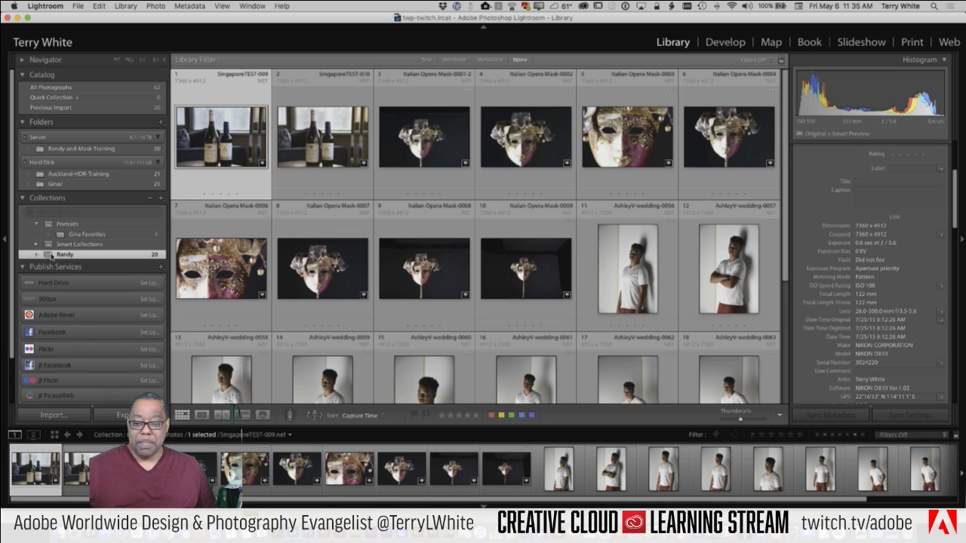
- Move Randy into the Portraits set beside Gina Favorites and view its 20 photos
{"action": "left_click_drag", "start_coordinate": [41, 256], "coordinate": [72, 225]}
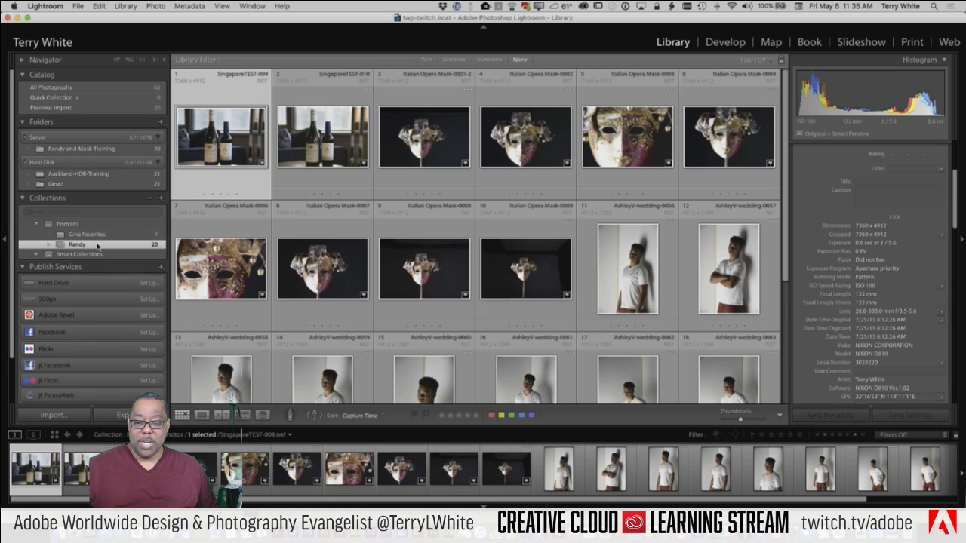
{"action": "left_click", "coordinate": [36, 225]}
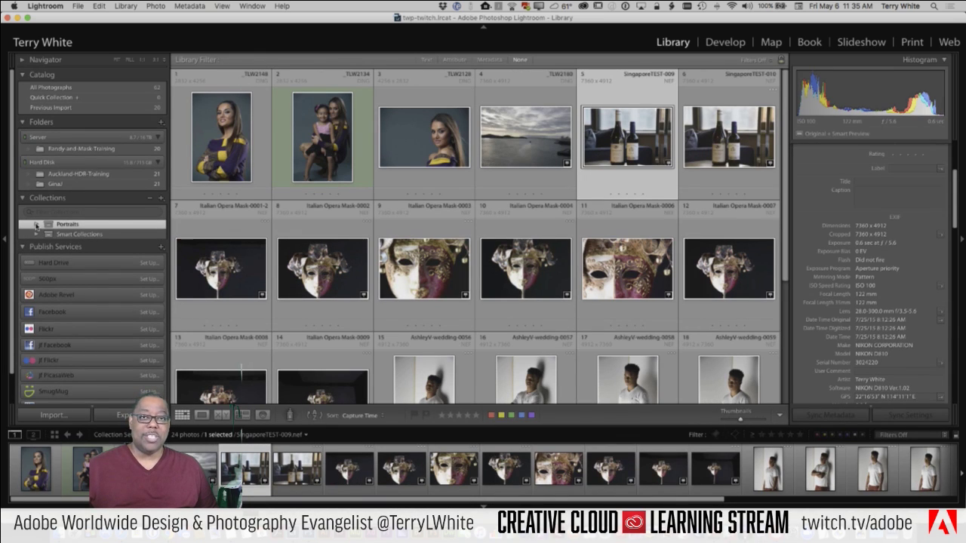
{"action": "left_click", "coordinate": [36, 225]}
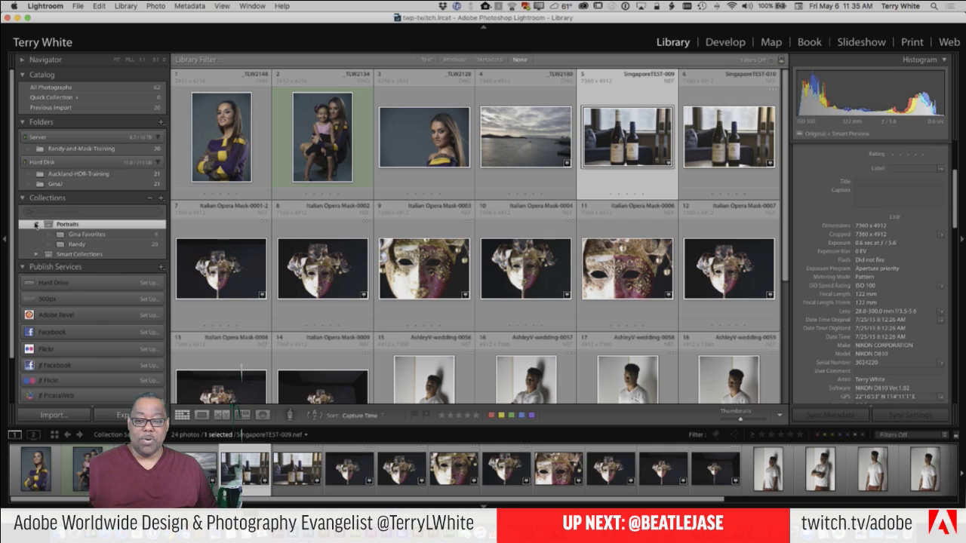
{"action": "left_click", "coordinate": [38, 226]}
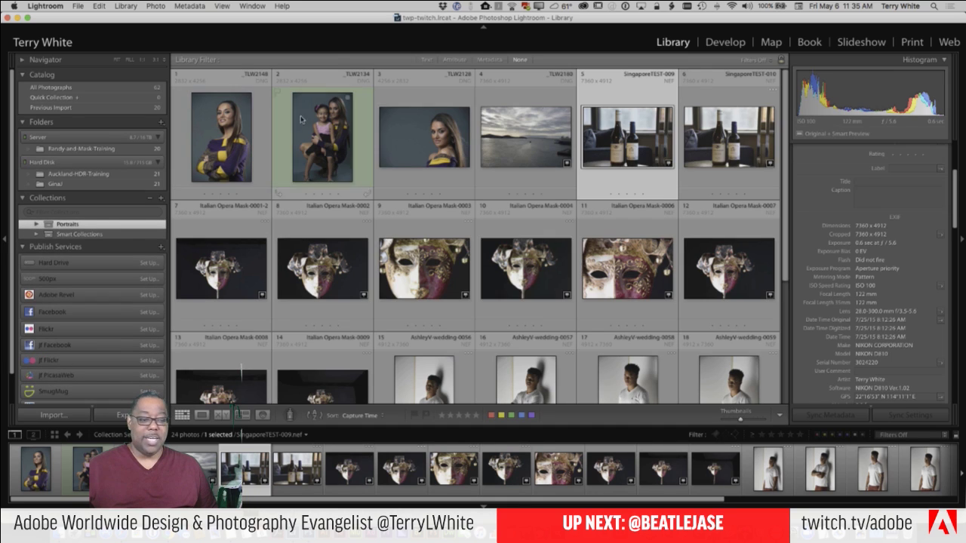
{"action": "left_click", "coordinate": [36, 225]}
{"action": "left_click", "coordinate": [64, 236]}
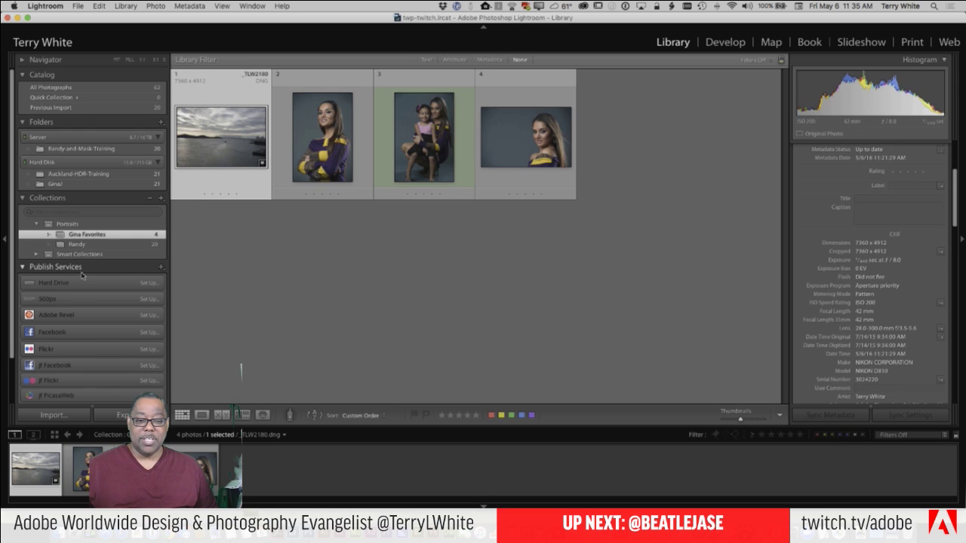
{"action": "left_click", "coordinate": [74, 245]}
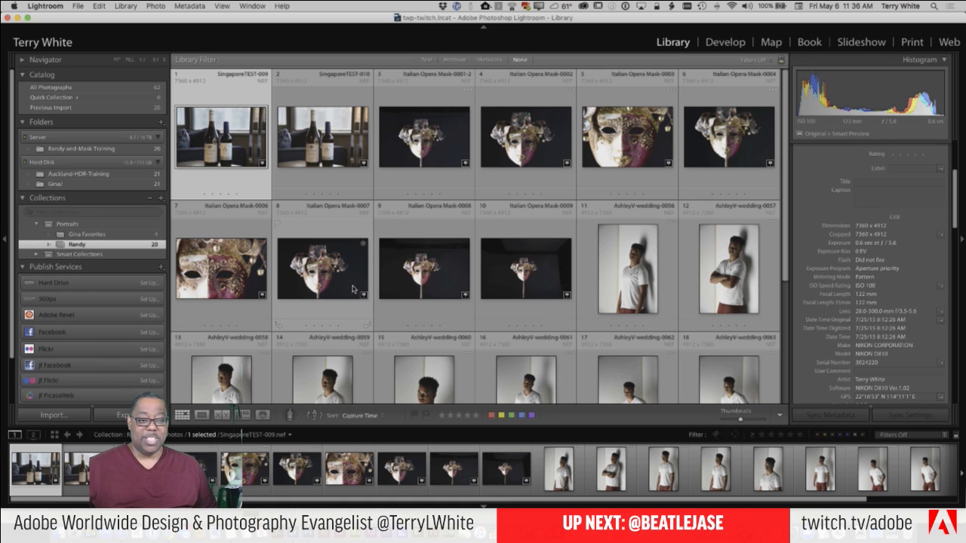
- Put the eight selected mask photos into a new top-level collection named 'Italian Masks', outside any set
{"action": "left_click", "coordinate": [463, 191]}
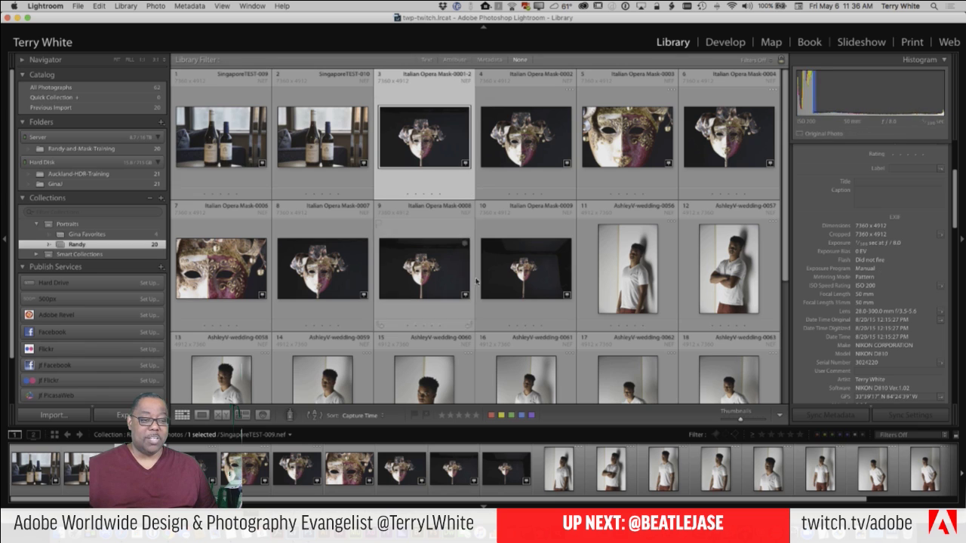
{"action": "left_click", "coordinate": [508, 283], "text": "shift"}
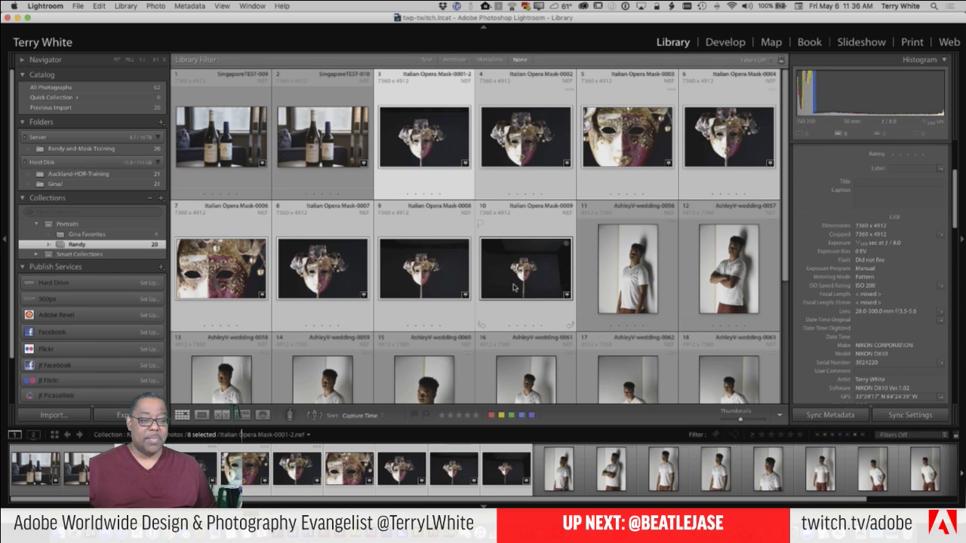
{"action": "left_click", "coordinate": [160, 198]}
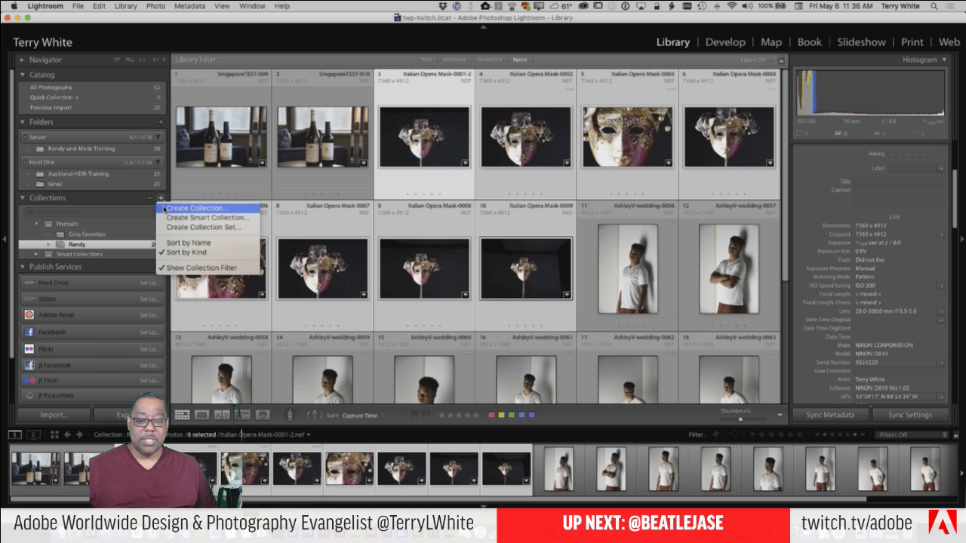
{"action": "left_click", "coordinate": [165, 208]}
{"action": "left_click", "coordinate": [394, 156]}
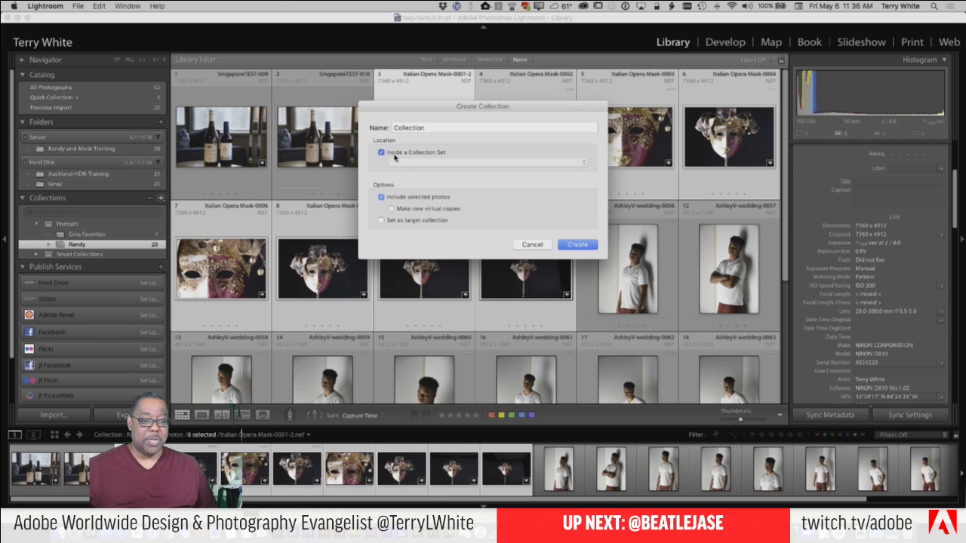
{"action": "left_click", "coordinate": [393, 156]}
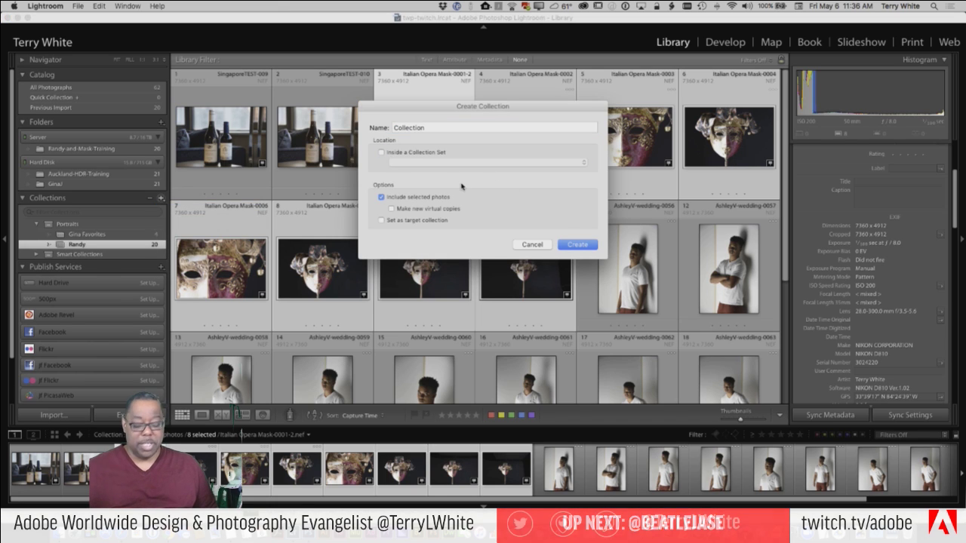
{"action": "double_click", "coordinate": [438, 127]}
{"action": "type", "text": "It"}
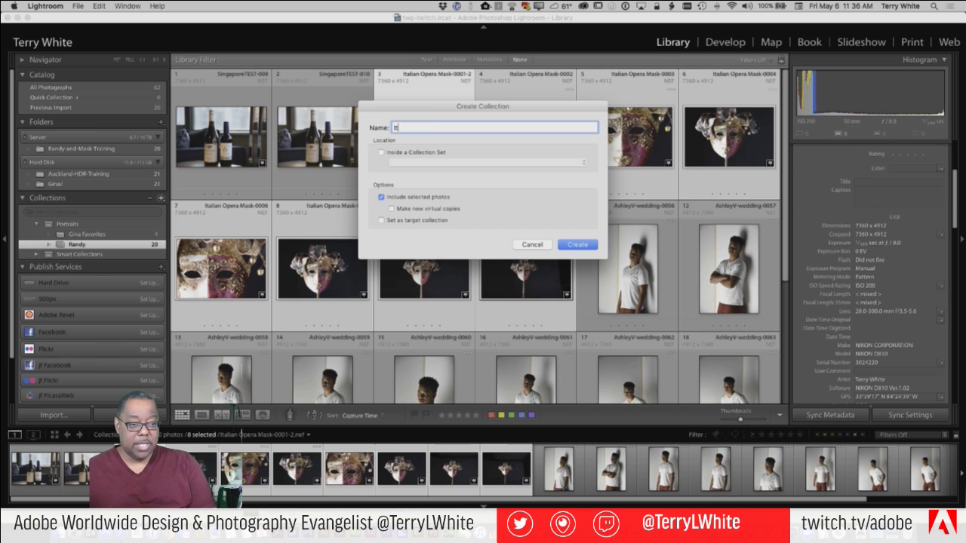
{"action": "type", "text": "alian Masks"}
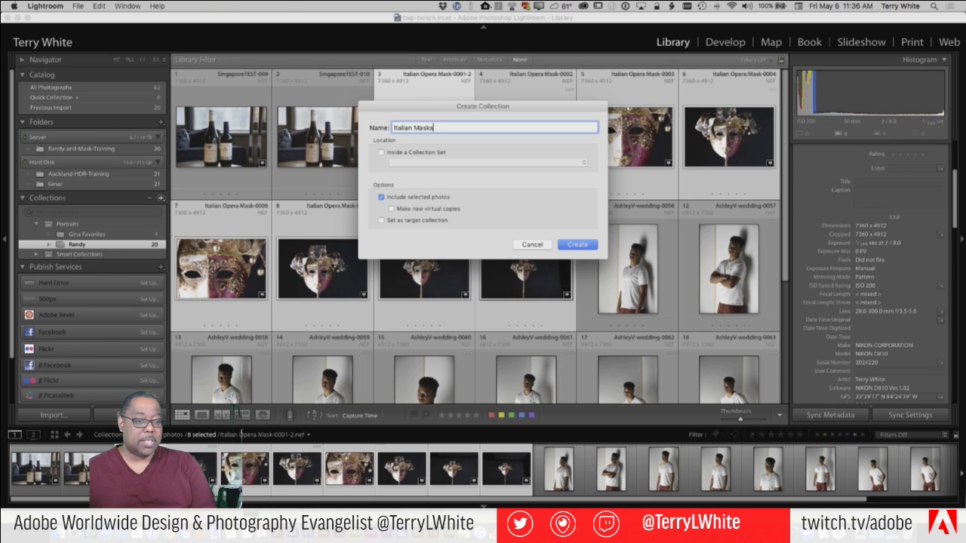
{"action": "key", "text": "Return"}
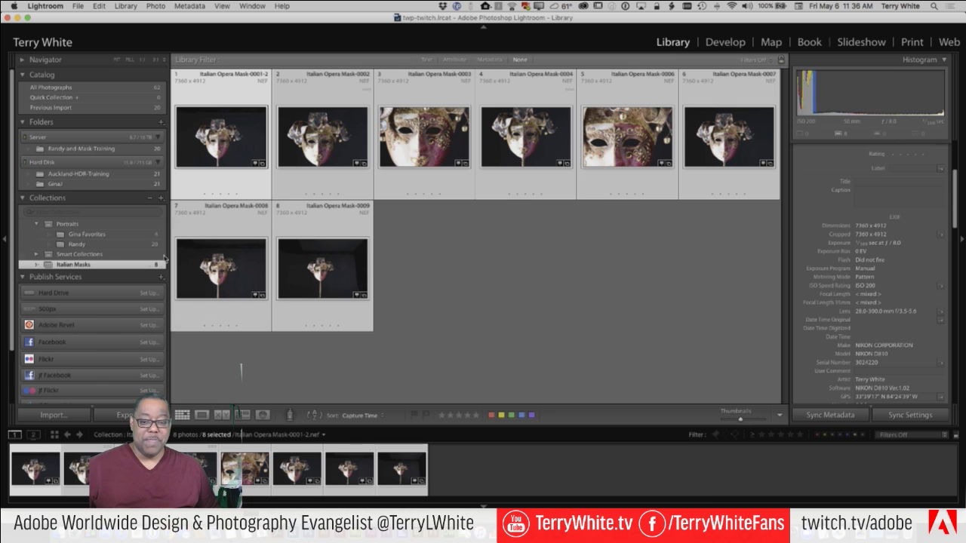
{"action": "left_click", "coordinate": [111, 245]}
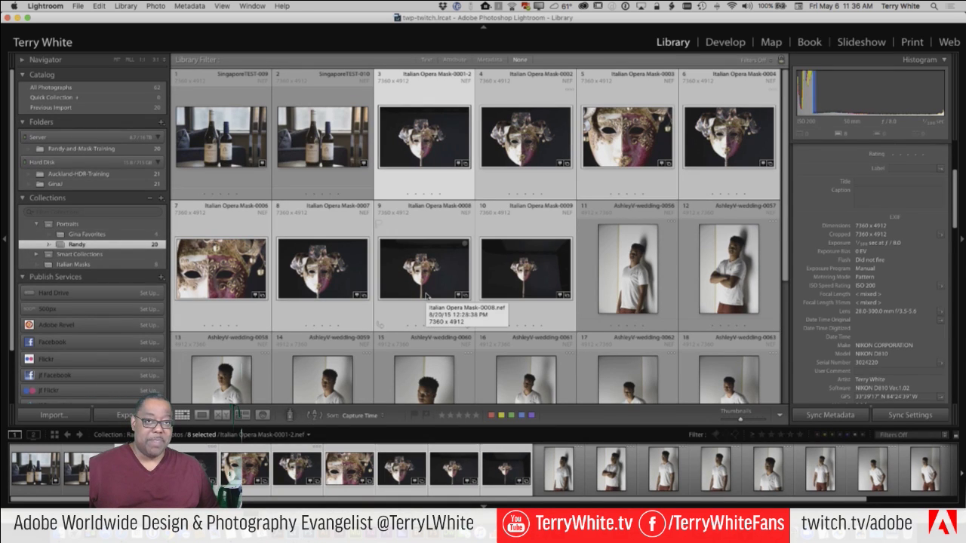
- Remove the eight mask photos from the Randy collection, leaving it with 12 photos
{"action": "left_click", "coordinate": [73, 265]}
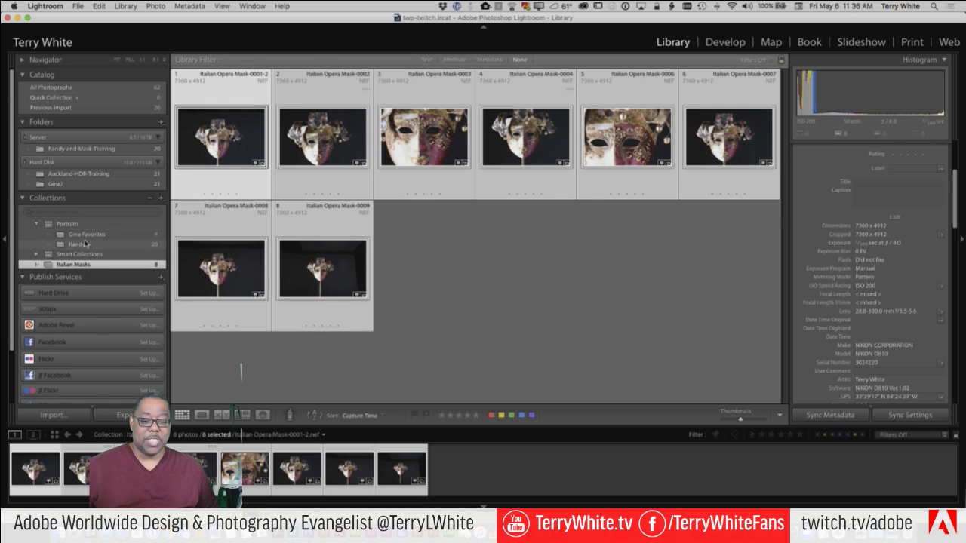
{"action": "left_click", "coordinate": [85, 243]}
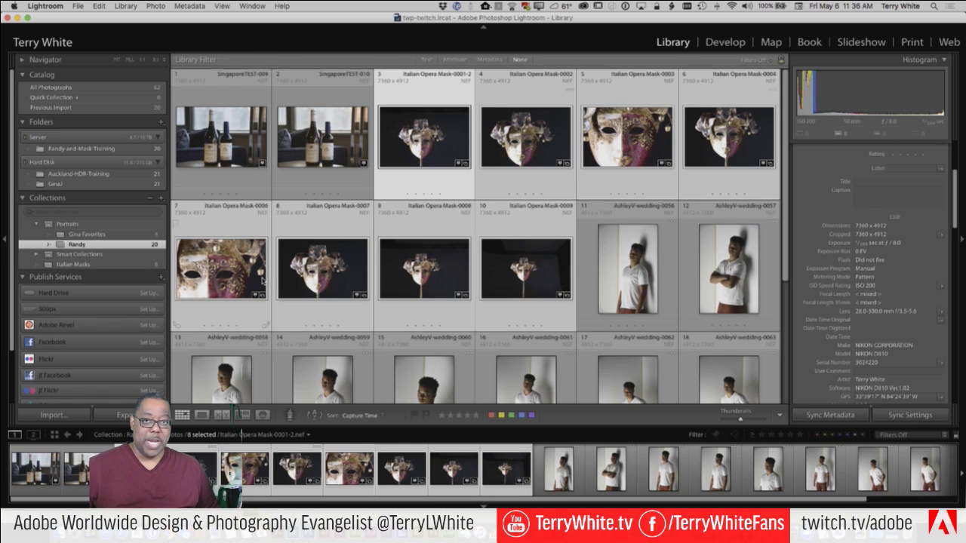
{"action": "key", "text": "Delete"}
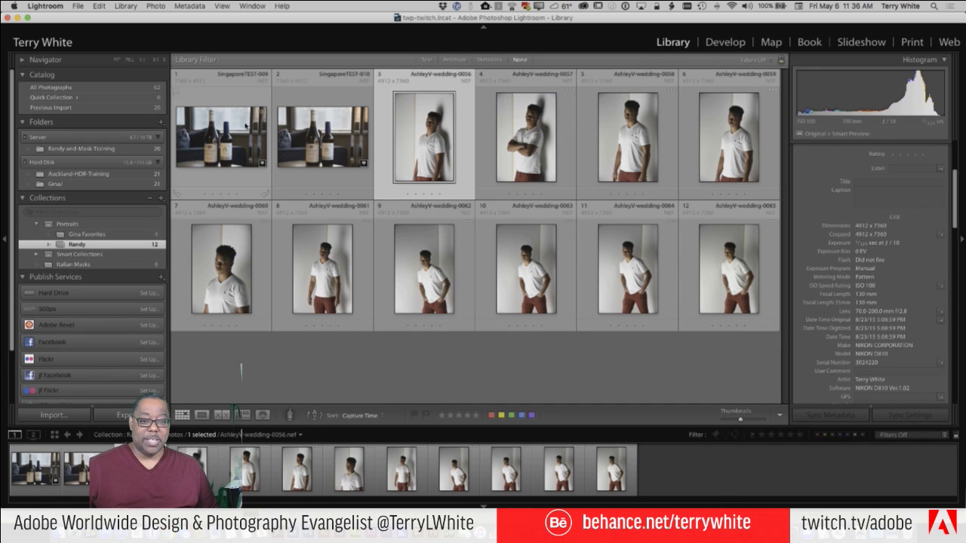
{"action": "left_click", "coordinate": [222, 137]}
- Put both SingaporeTEST wine photos into a new top-level collection named 'Singapore', outside Portraits
{"action": "left_click", "coordinate": [345, 148], "text": "shift"}
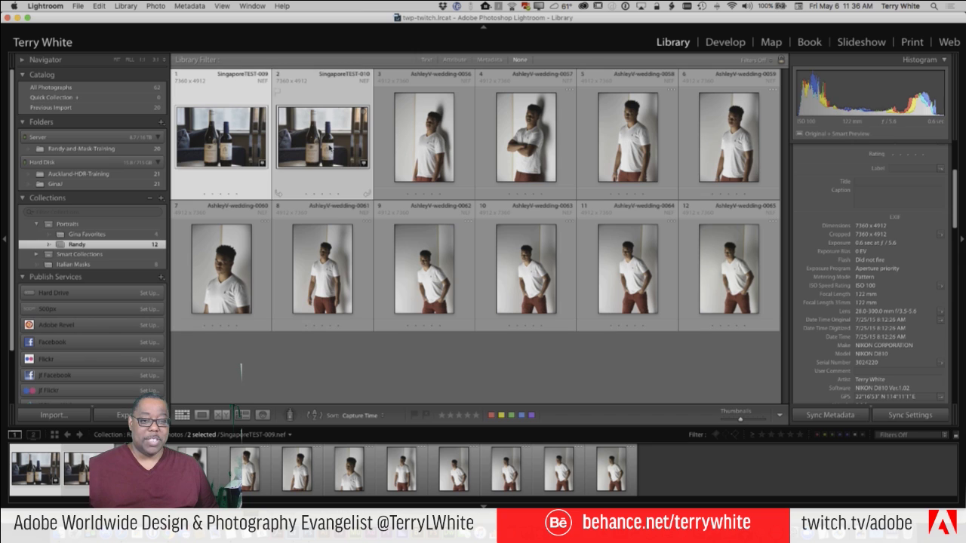
{"action": "left_click", "coordinate": [161, 200]}
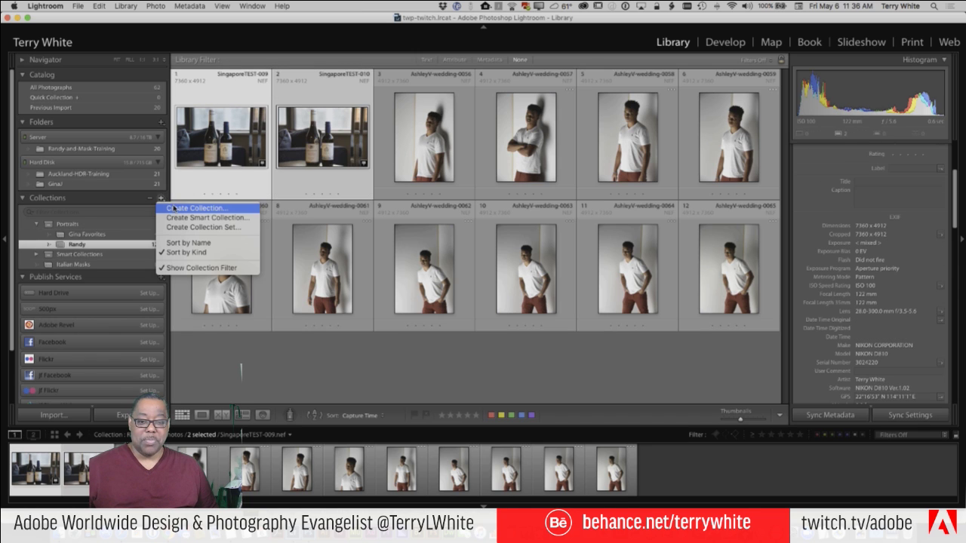
{"action": "left_click", "coordinate": [177, 207]}
{"action": "type", "text": "S"}
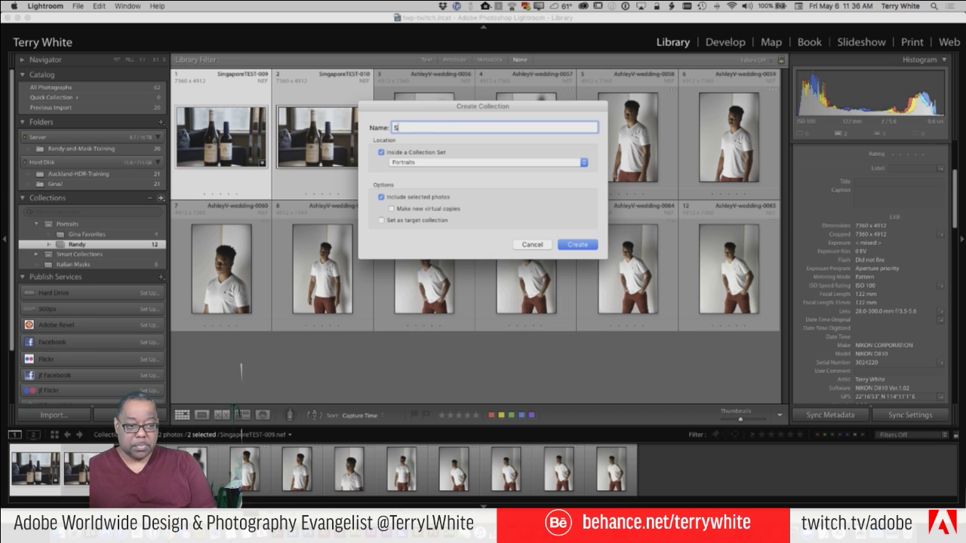
{"action": "type", "text": "ingapore"}
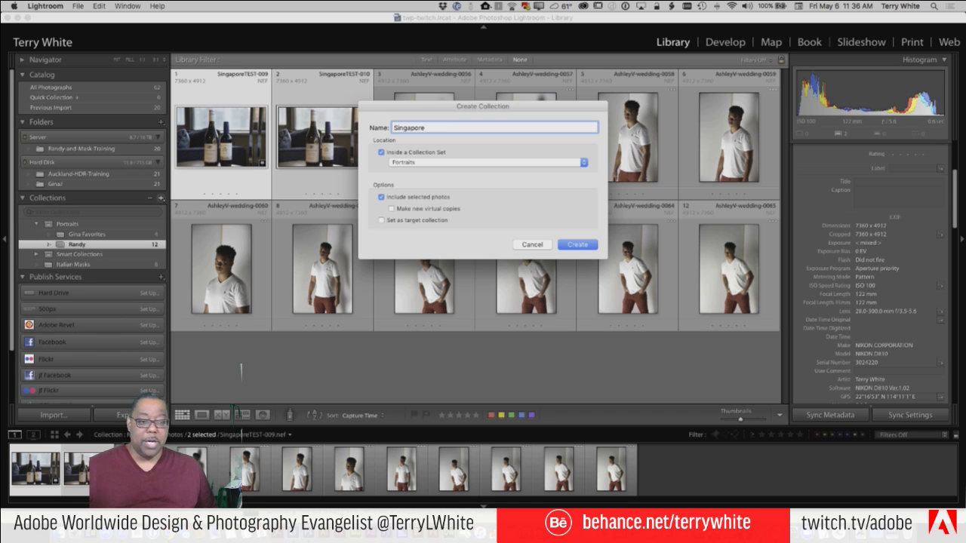
{"action": "left_click", "coordinate": [381, 152]}
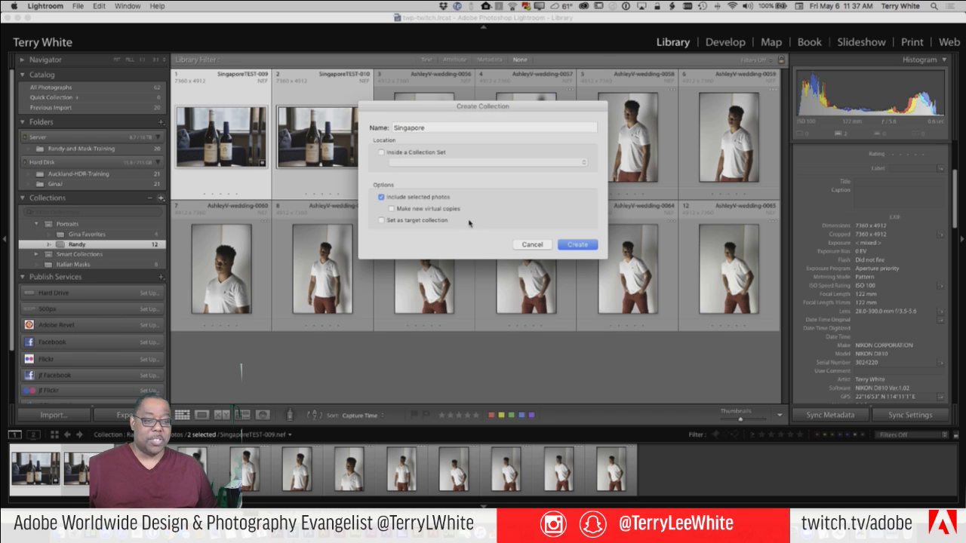
{"action": "left_click", "coordinate": [577, 245]}
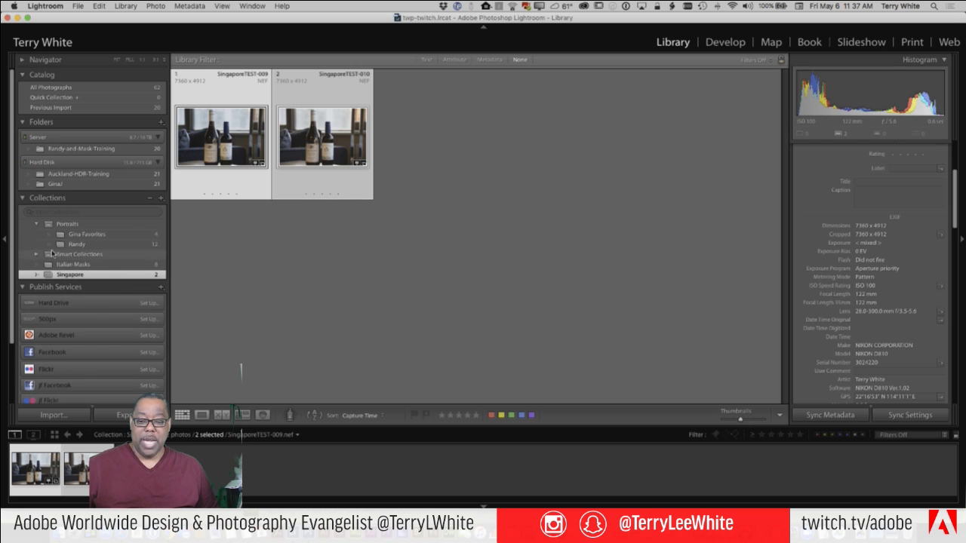
- Remove the two wine photos from the Randy collection, leaving its 10 portraits
{"action": "left_click", "coordinate": [37, 225]}
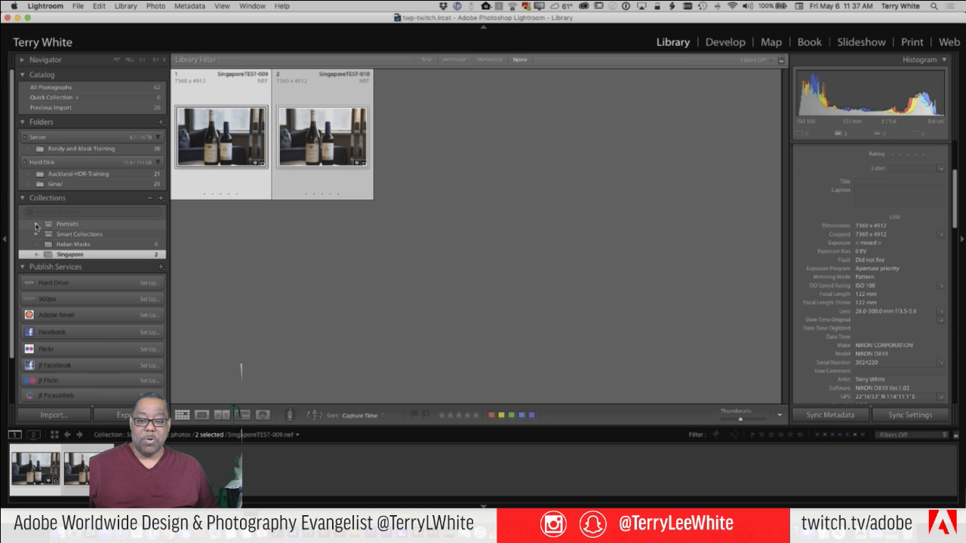
{"action": "left_click", "coordinate": [36, 225]}
{"action": "left_click", "coordinate": [75, 235]}
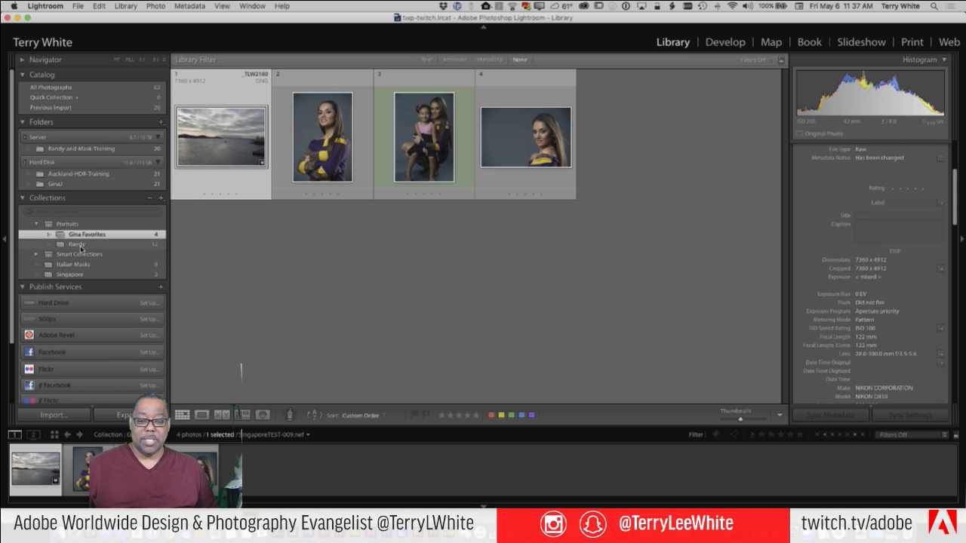
{"action": "left_click", "coordinate": [79, 244]}
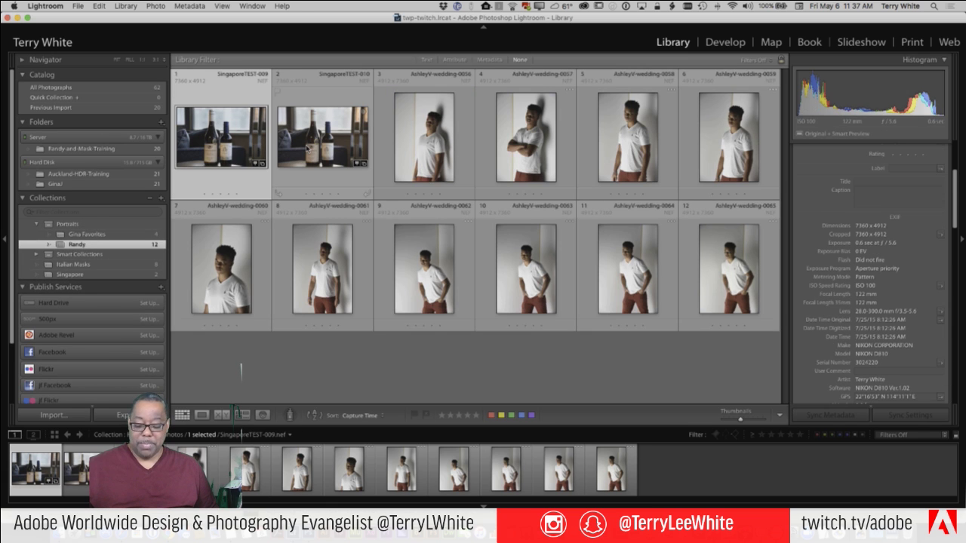
{"action": "key", "text": "shift+Right"}
{"action": "key", "text": "Delete"}
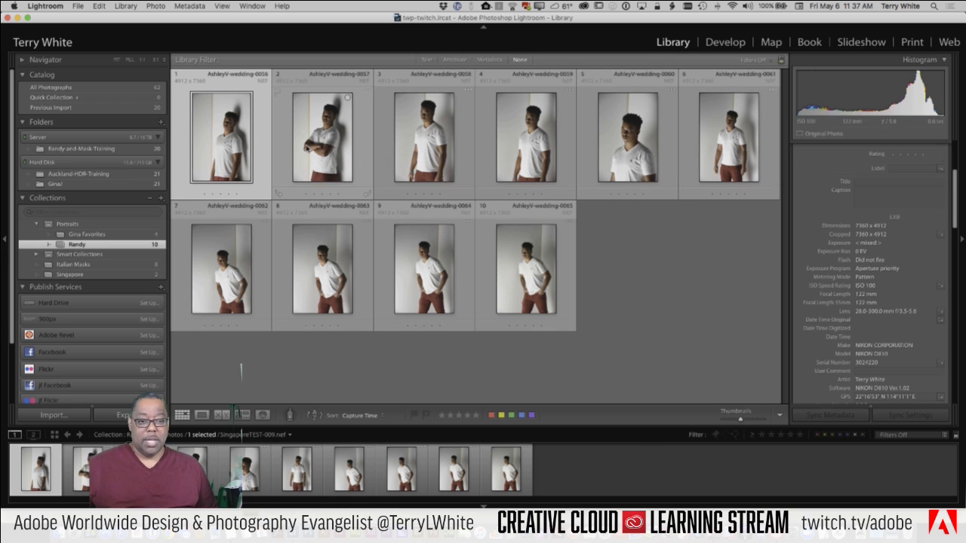
- Check the Gina Favorites, Randy, Italian Masks and Singapore collections
{"action": "left_click", "coordinate": [87, 235]}
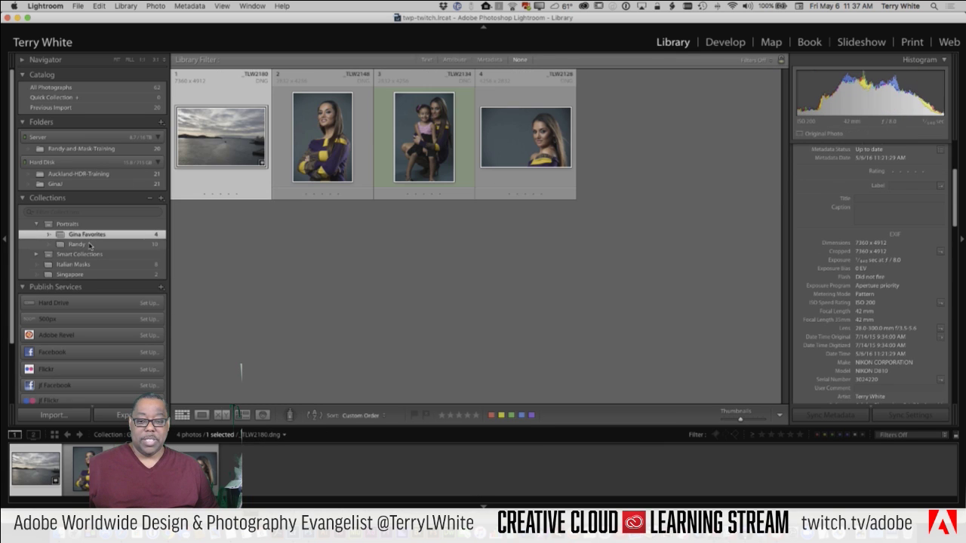
{"action": "left_click", "coordinate": [89, 245]}
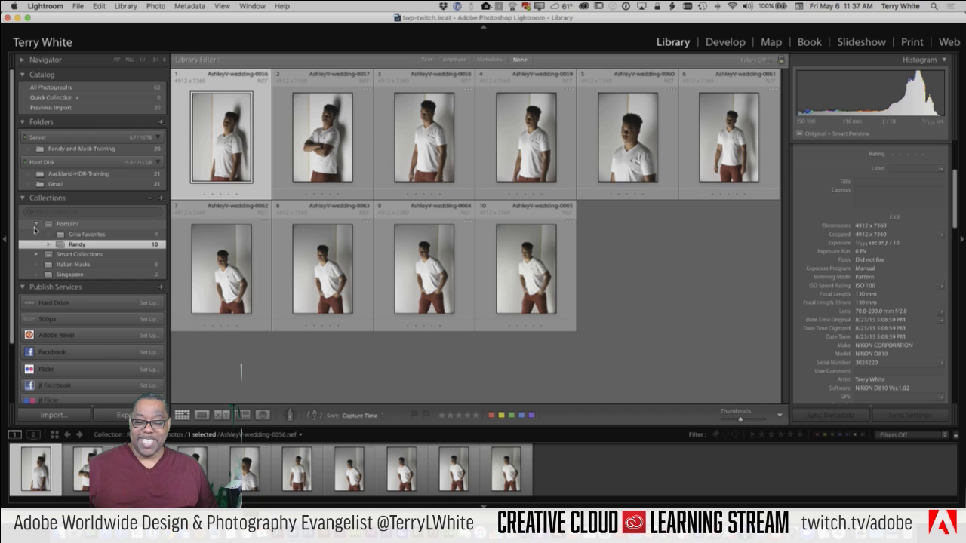
{"action": "left_click", "coordinate": [36, 226]}
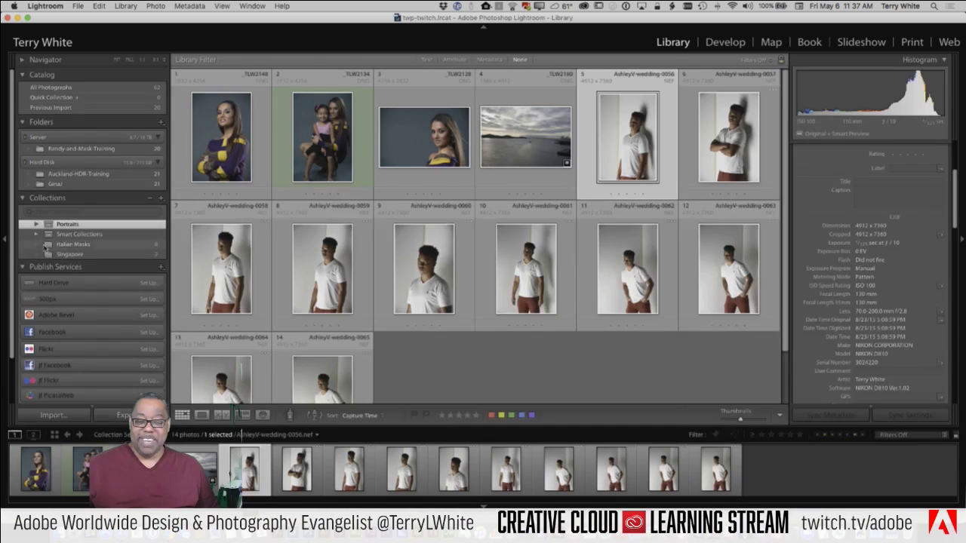
{"action": "left_click", "coordinate": [72, 244]}
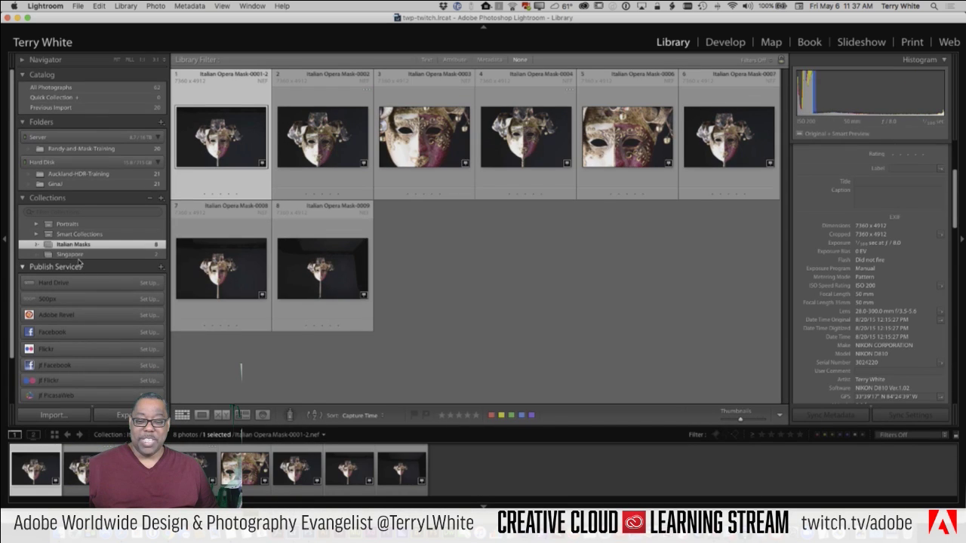
{"action": "left_click", "coordinate": [76, 255]}
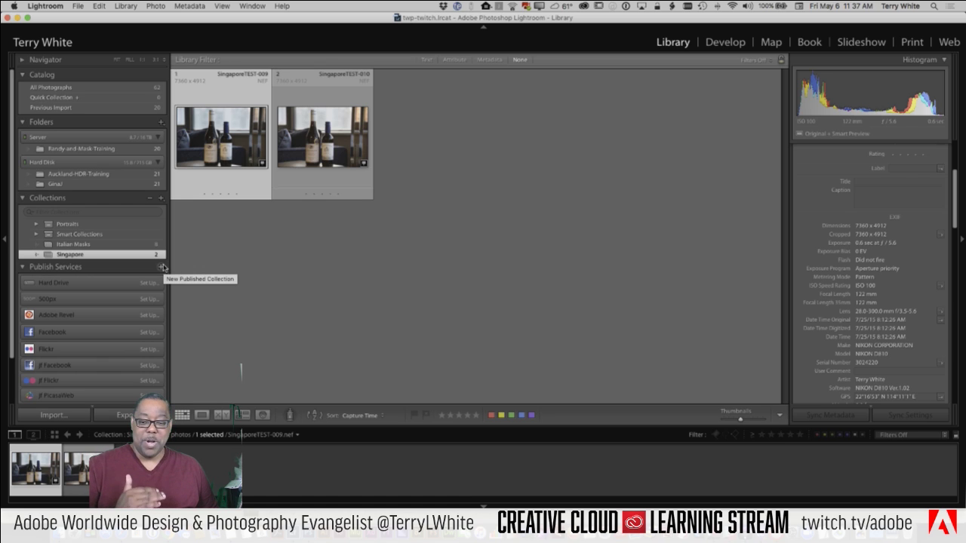
- Add a collection set named 'Travel' and drag the Singapore collection into it
{"action": "left_click", "coordinate": [160, 198]}
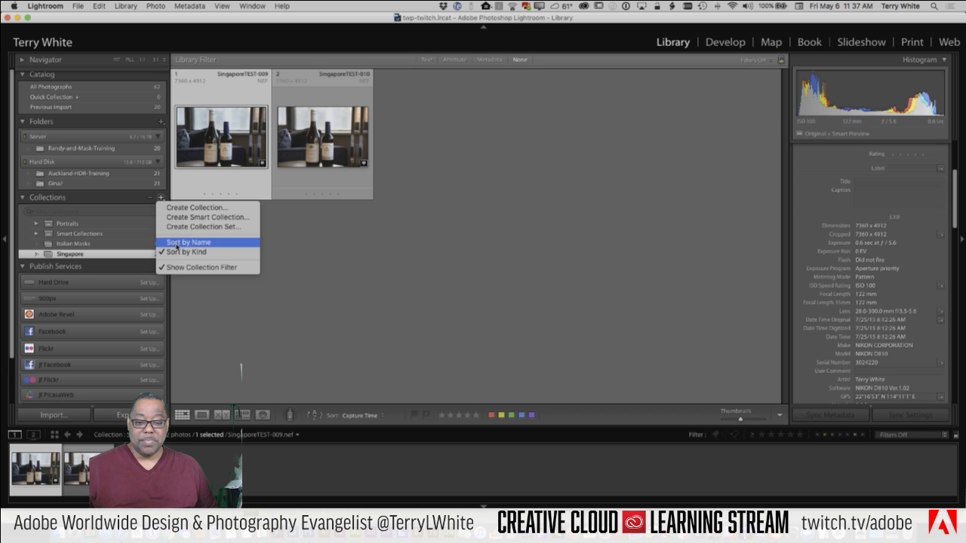
{"action": "left_click", "coordinate": [179, 227]}
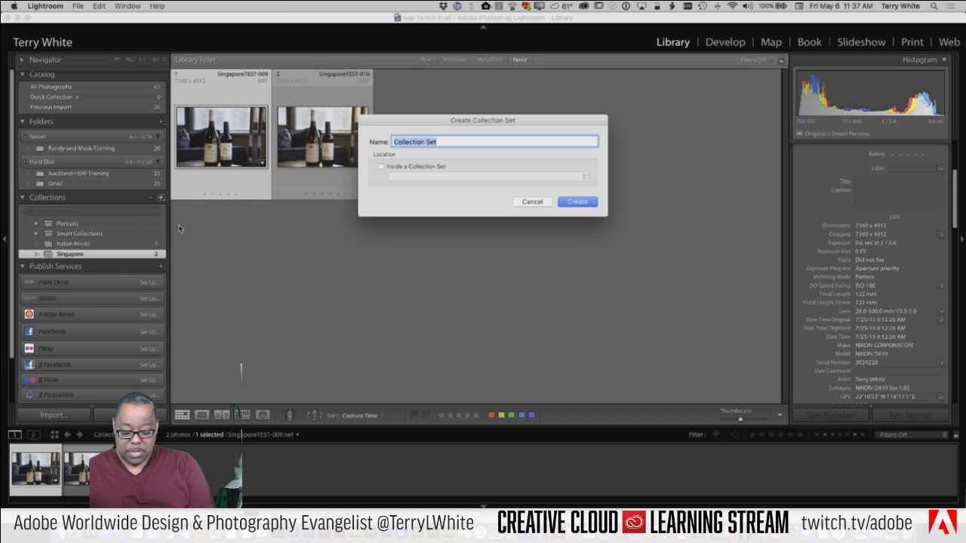
{"action": "type", "text": "Travel"}
{"action": "key", "text": "Return"}
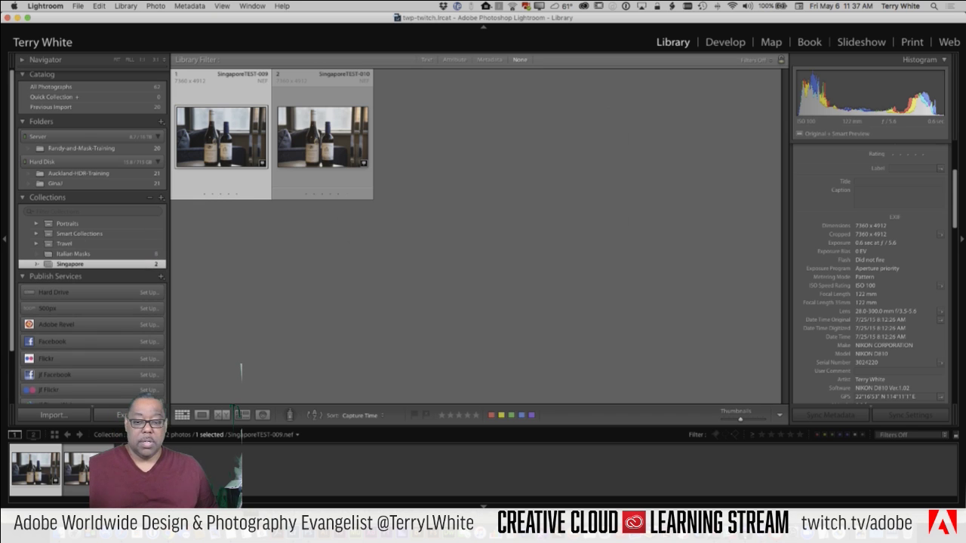
{"action": "left_click_drag", "start_coordinate": [41, 270], "coordinate": [67, 246]}
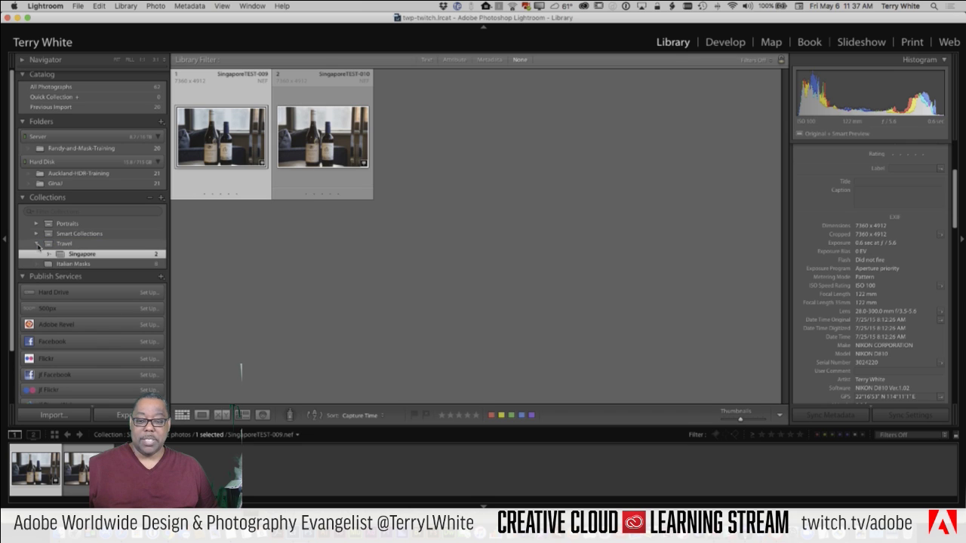
{"action": "left_click", "coordinate": [37, 245]}
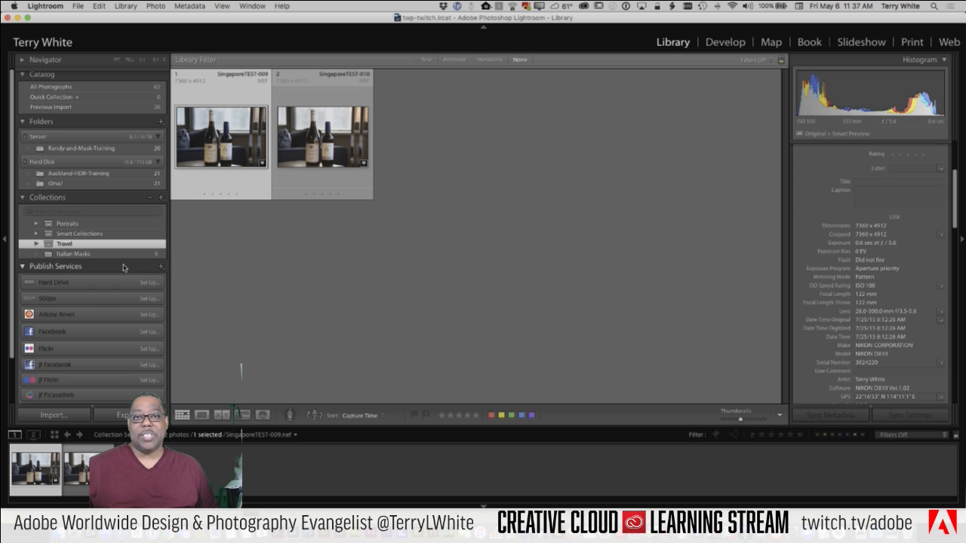
{"action": "left_click", "coordinate": [36, 224]}
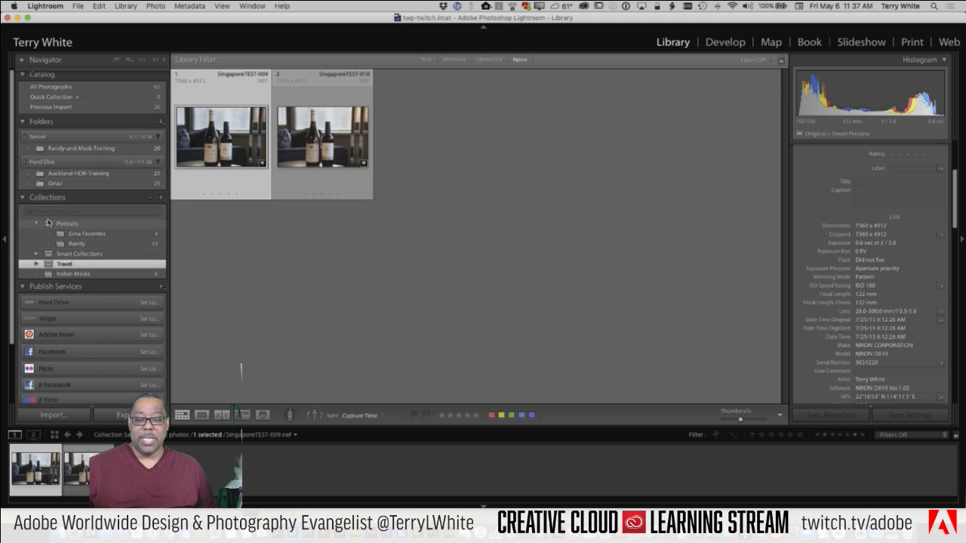
{"action": "left_click", "coordinate": [36, 224]}
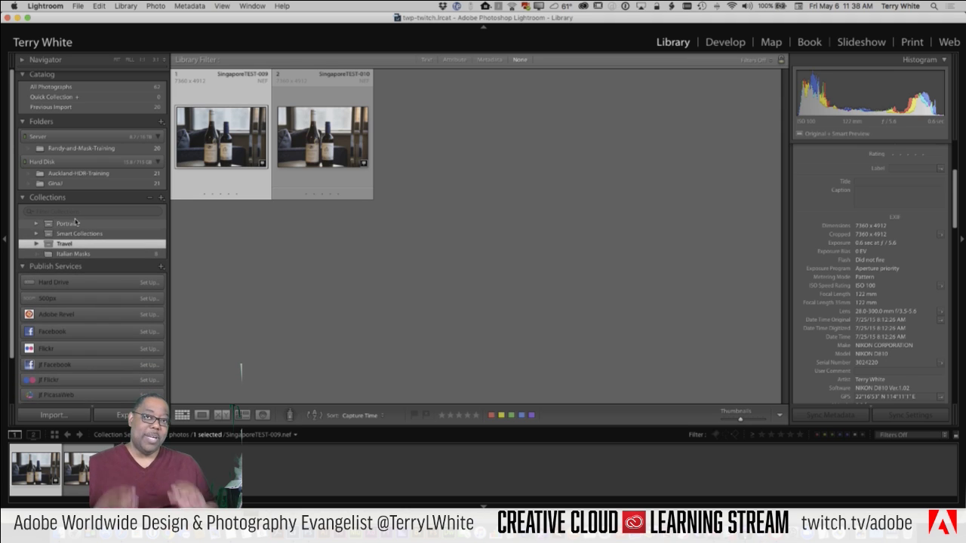
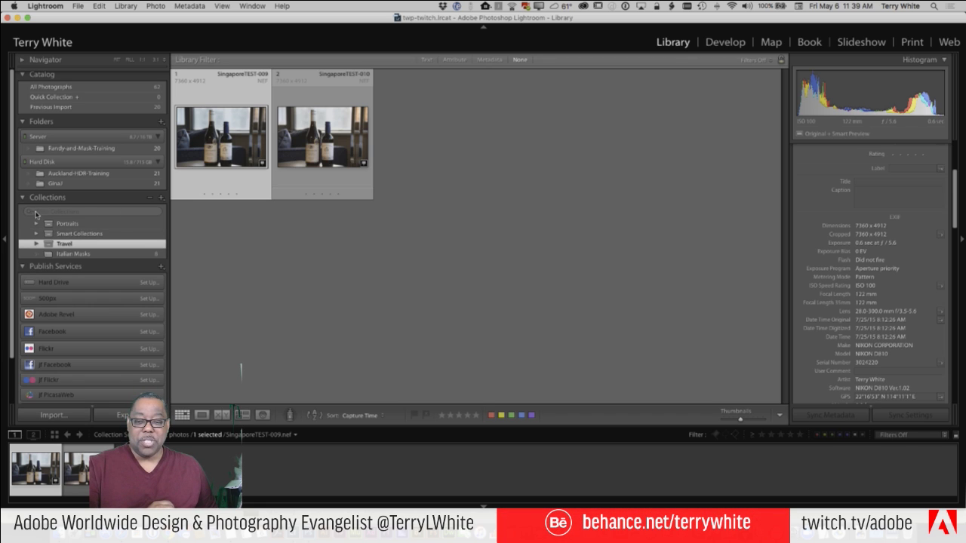
- Filter the collections list by 'sing' and open the Singapore collection
{"action": "left_click", "coordinate": [69, 212]}
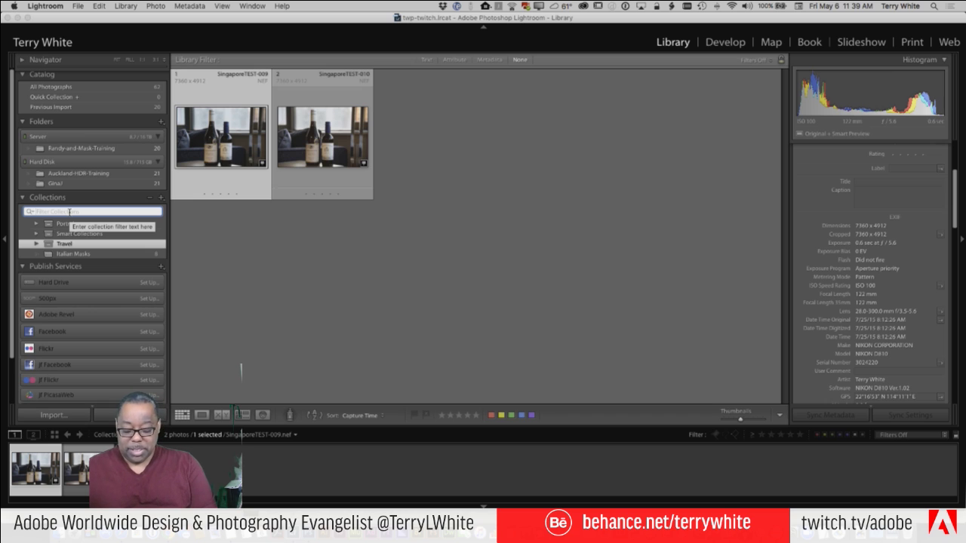
{"action": "type", "text": "sing"}
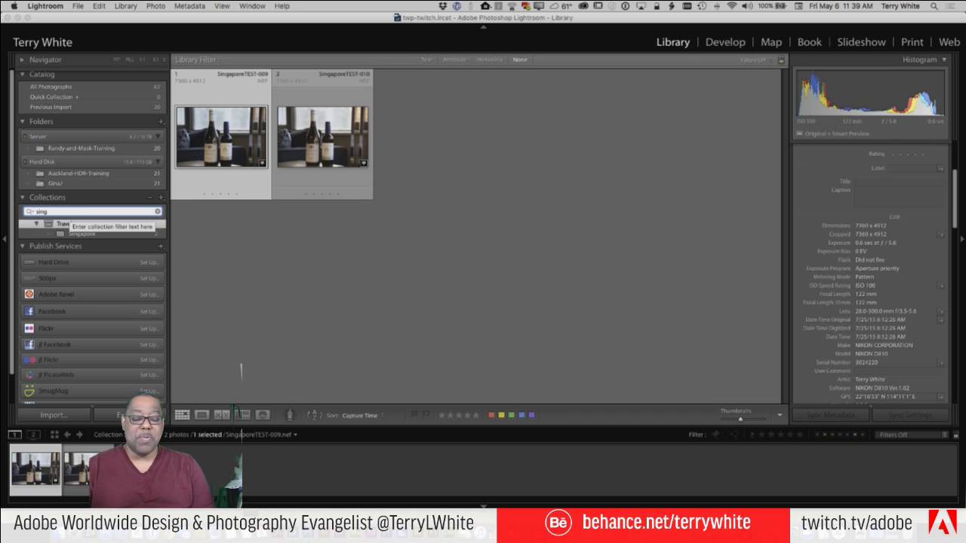
{"action": "left_click", "coordinate": [90, 235]}
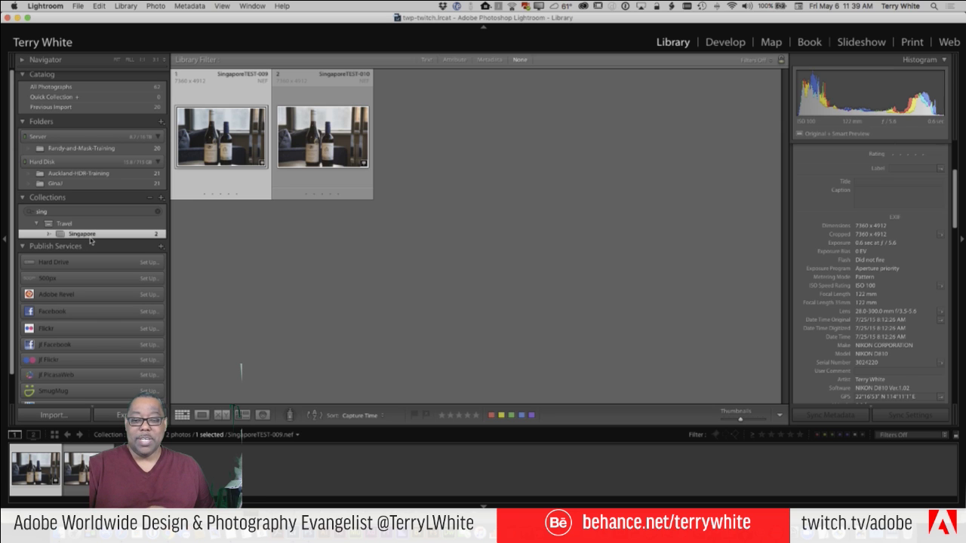
- Replace the filter with 'gina' and open the Gina Favorites collection
{"action": "left_click", "coordinate": [27, 212]}
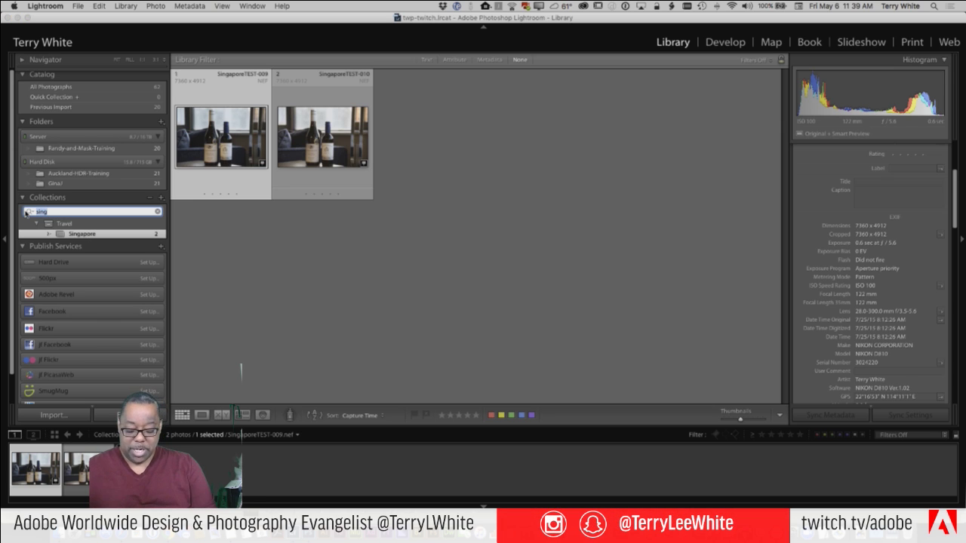
{"action": "type", "text": "gina"}
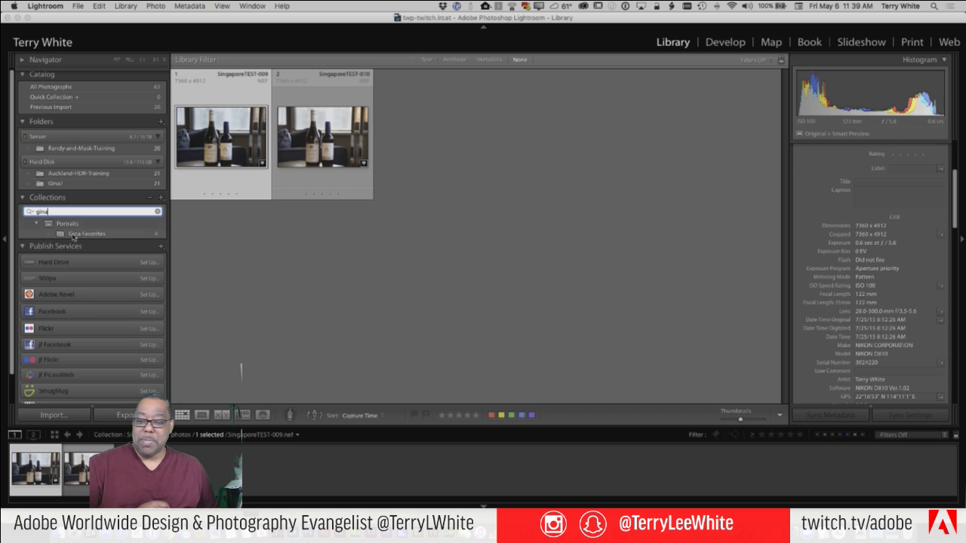
{"action": "left_click", "coordinate": [86, 234]}
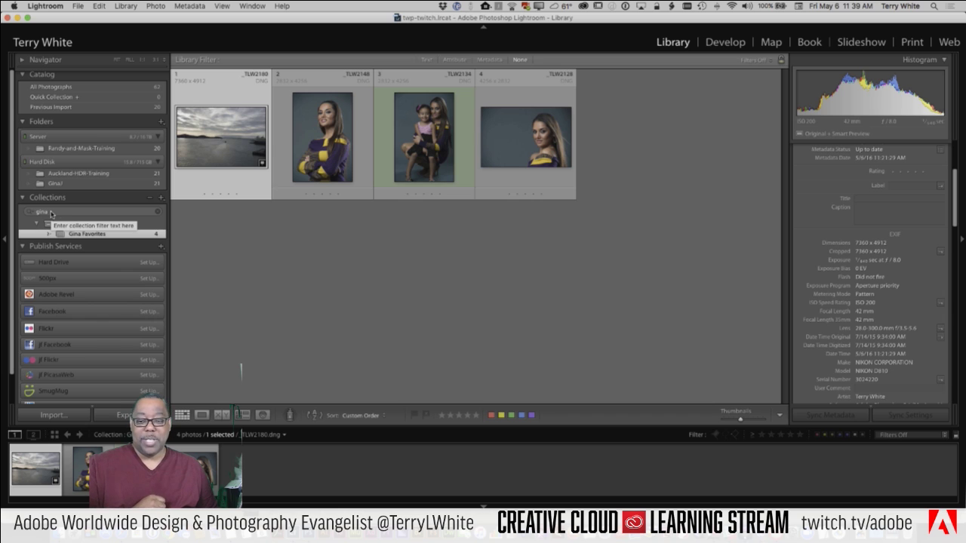
- Clear the 'gina' text from the Filter Collections box
{"action": "left_click", "coordinate": [157, 211]}
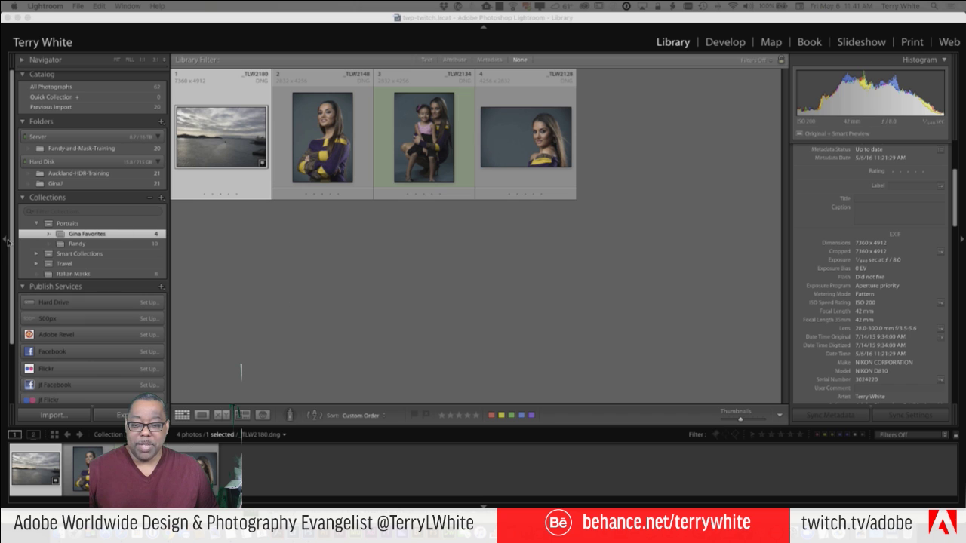
- Collapse the Portraits set, expand Smart Collections, and open Without Keywords (62 photos)
{"action": "left_click", "coordinate": [42, 224]}
{"action": "left_click", "coordinate": [36, 223]}
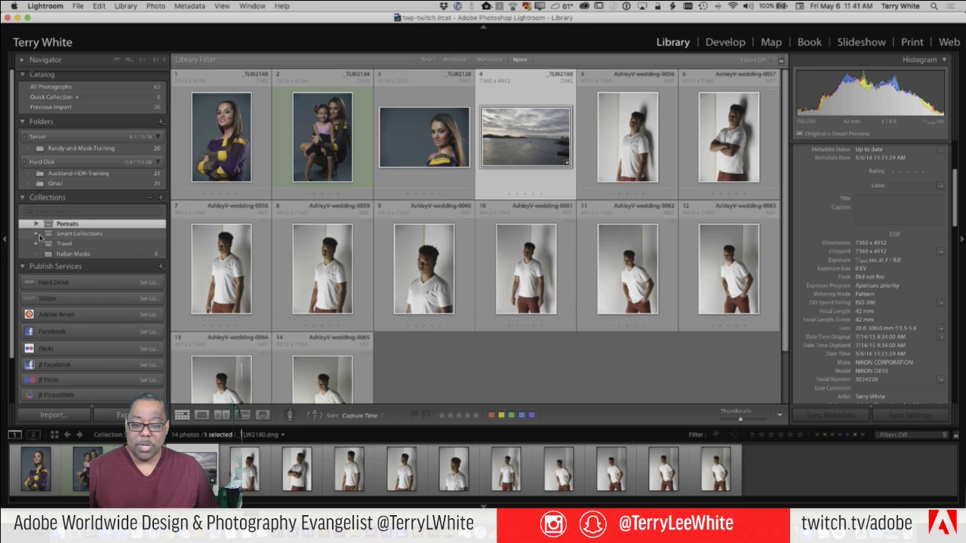
{"action": "left_click", "coordinate": [36, 234]}
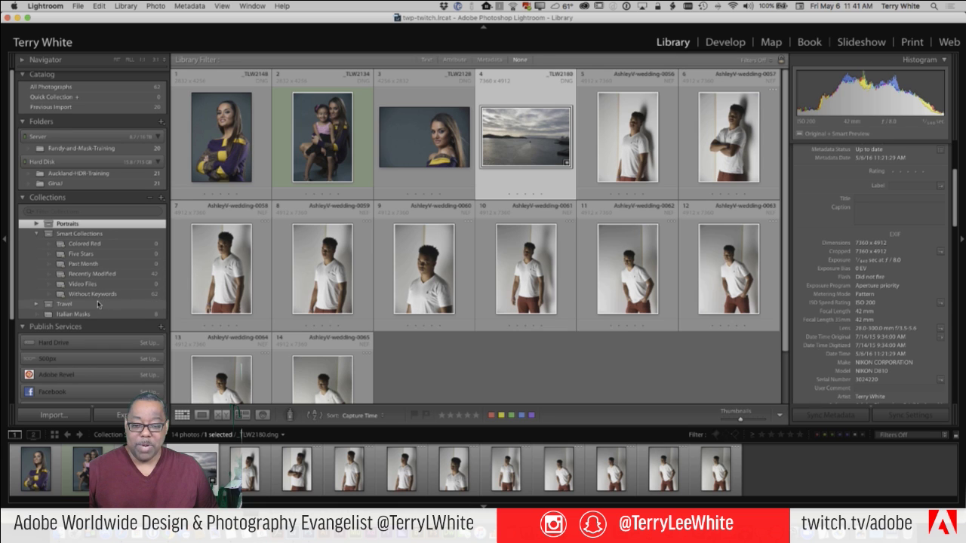
{"action": "left_click", "coordinate": [86, 244]}
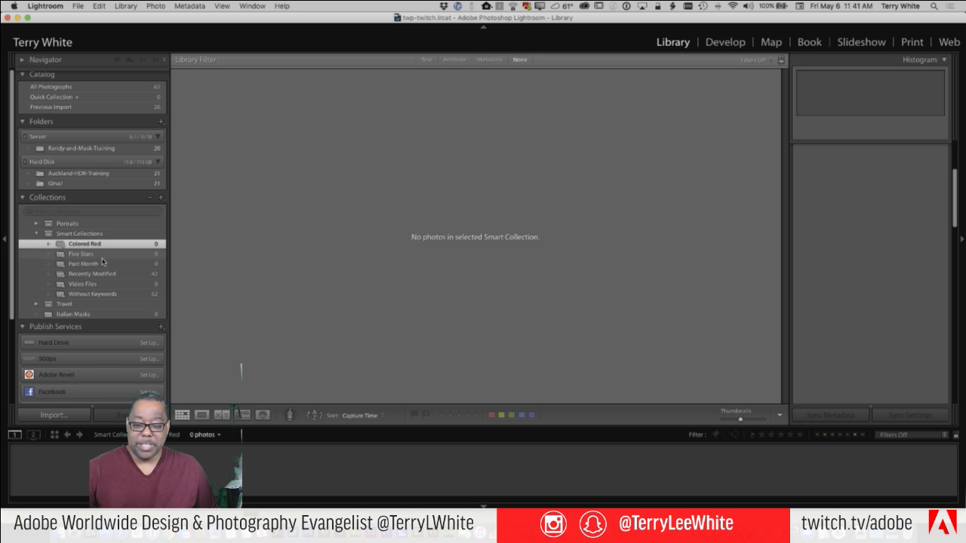
{"action": "left_click", "coordinate": [119, 296]}
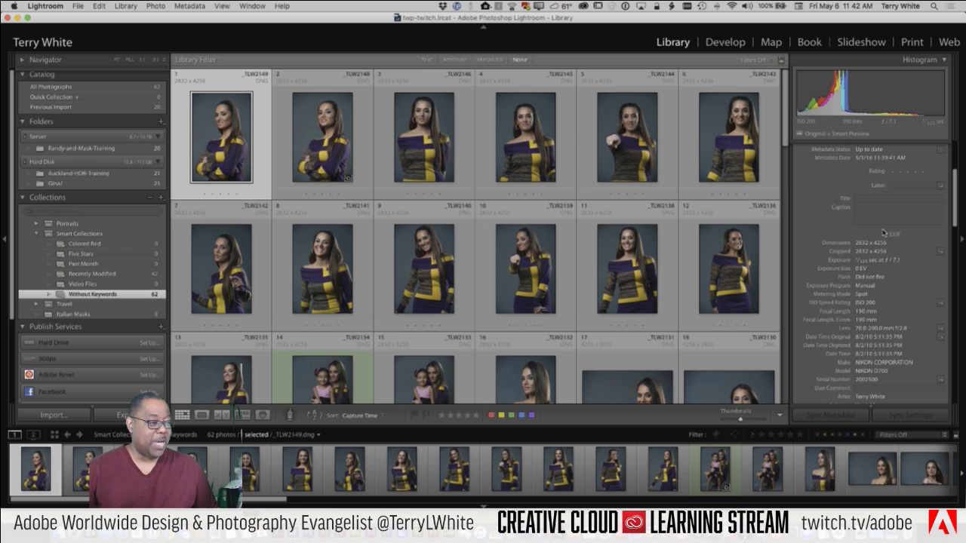
- Tag the first portrait with the keyword 'sweater' in the Keywording panel
{"action": "scroll", "coordinate": [868, 231], "scroll_direction": "up", "scroll_amount": 5}
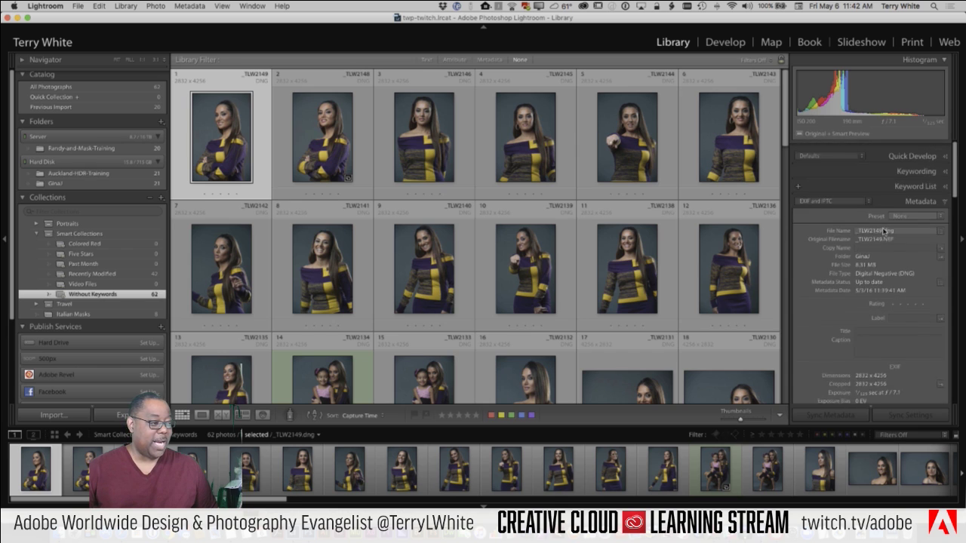
{"action": "left_click", "coordinate": [943, 163]}
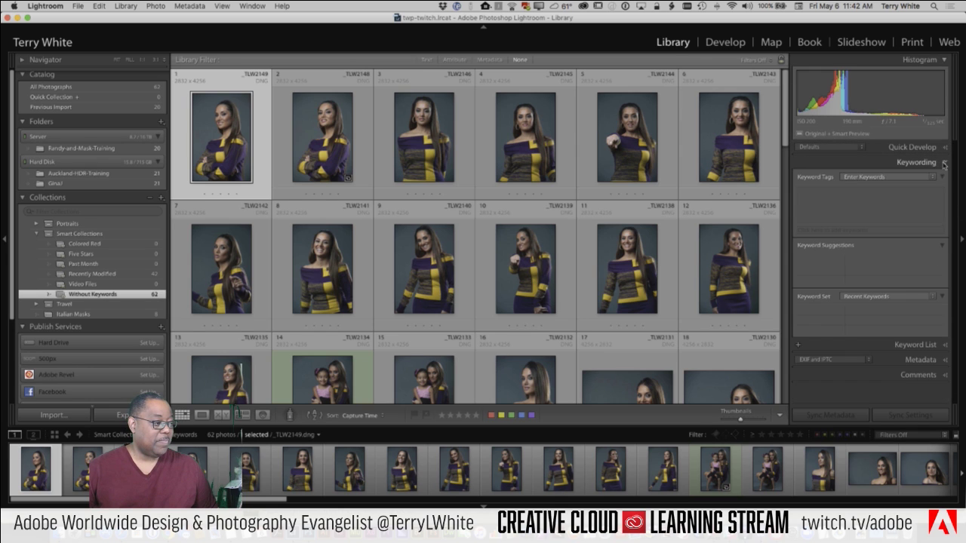
{"action": "left_click", "coordinate": [817, 207]}
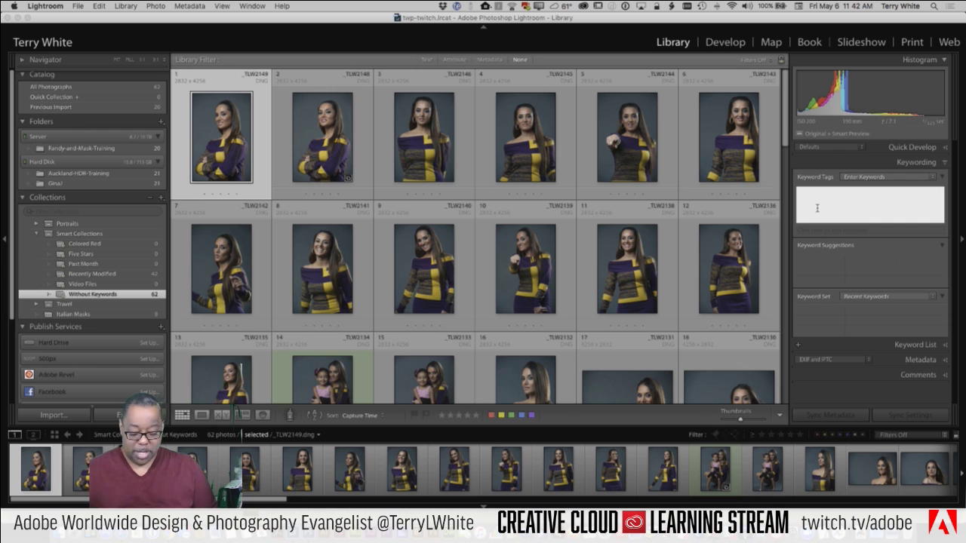
{"action": "type", "text": "sweater"}
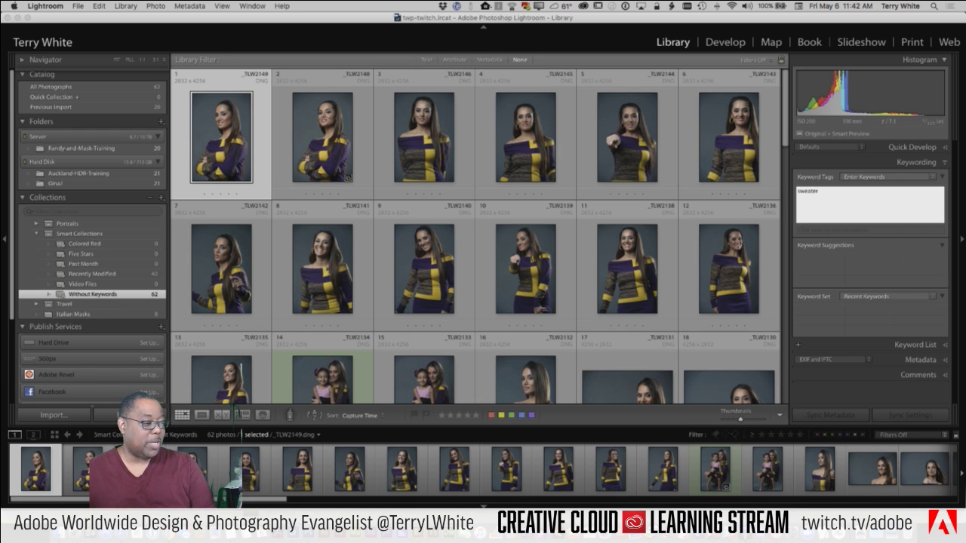
{"action": "key", "text": "Return"}
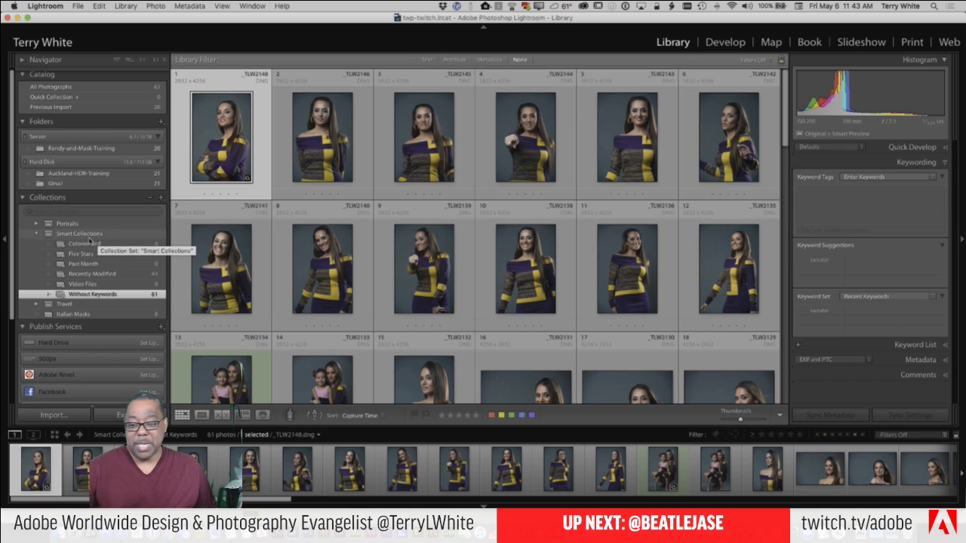
- Create a new smart collection named 'Portrait Orientation' in the Smart Collections set
{"action": "left_click", "coordinate": [159, 200]}
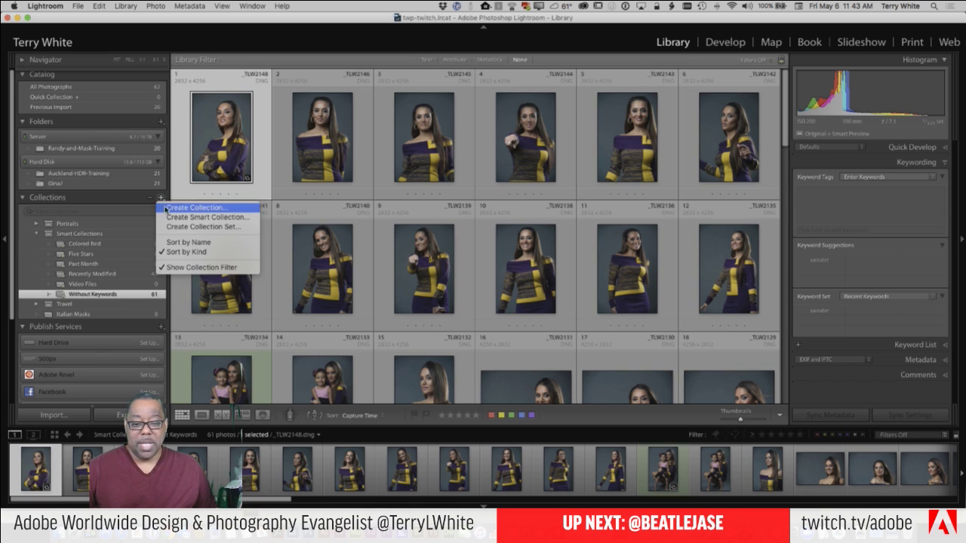
{"action": "left_click", "coordinate": [175, 217]}
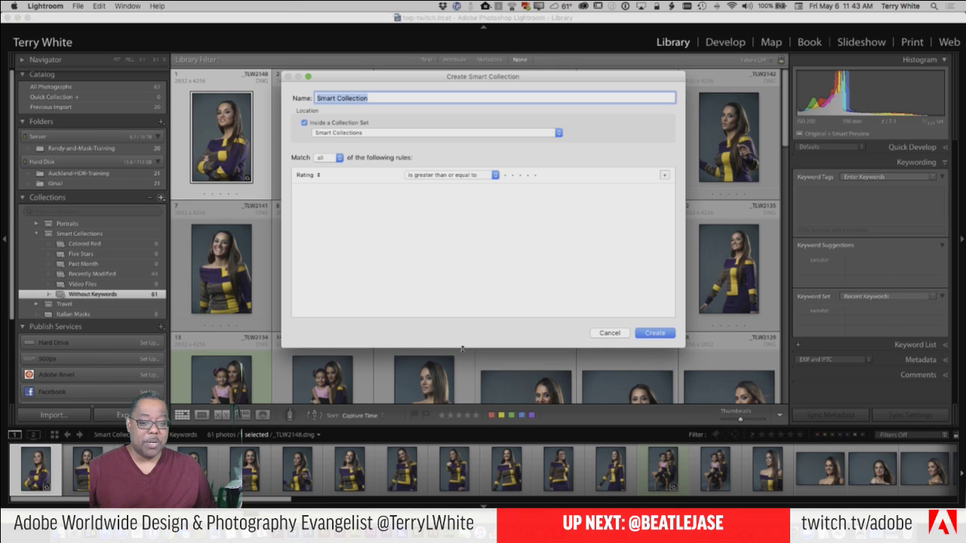
{"action": "type", "text": "Po"}
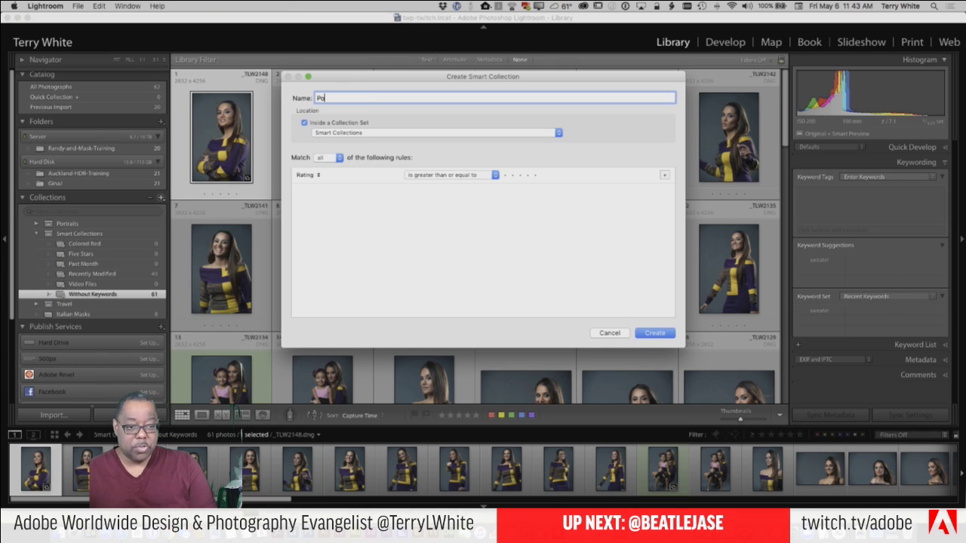
{"action": "type", "text": "rtrait"}
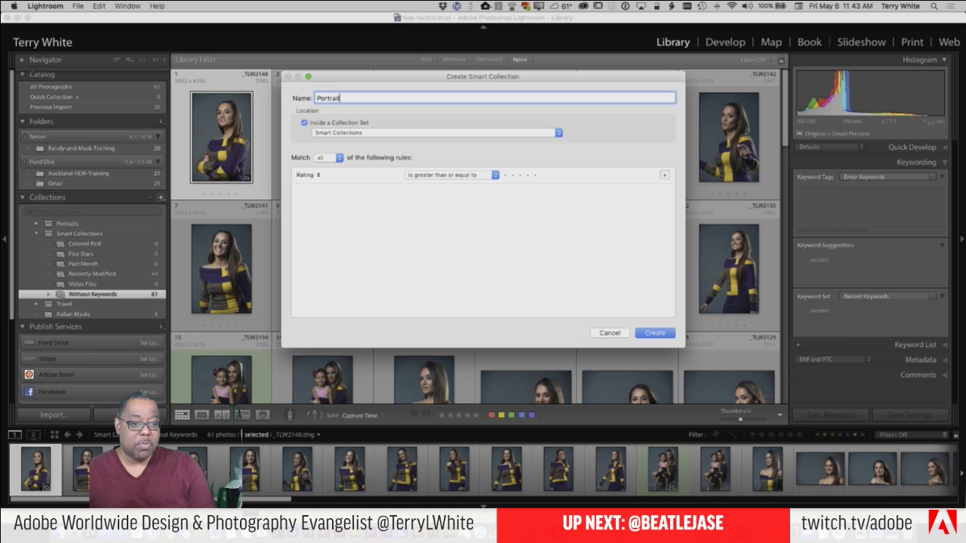
{"action": "type", "text": " Orientation"}
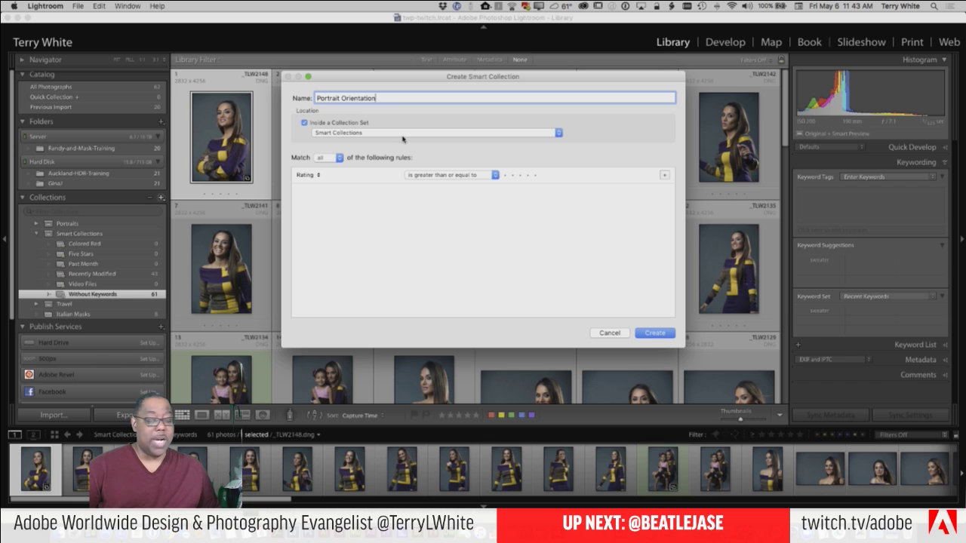
{"action": "left_click", "coordinate": [318, 176]}
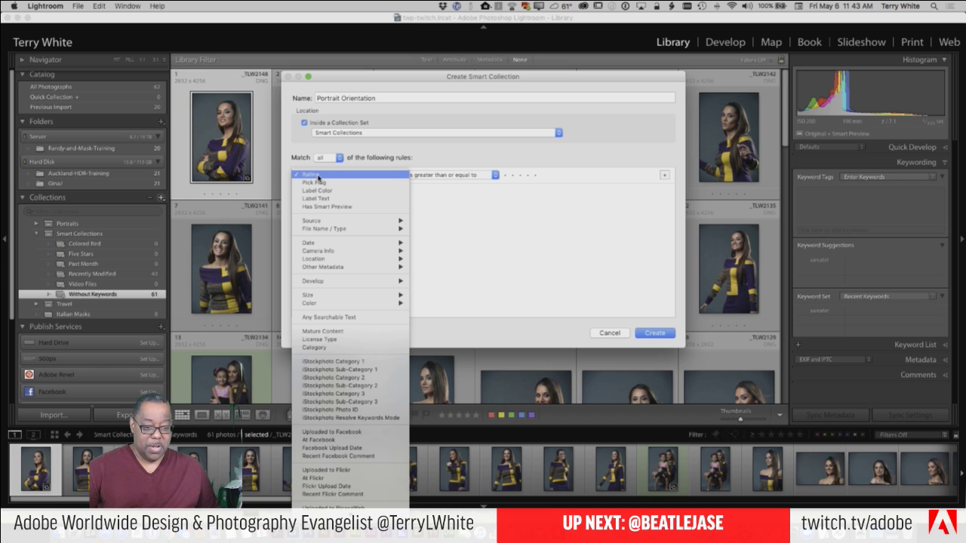
- Set the rule to Size > Aspect Ratio is portrait and create the collection (26 photos)
{"action": "mouse_move", "coordinate": [326, 232]}
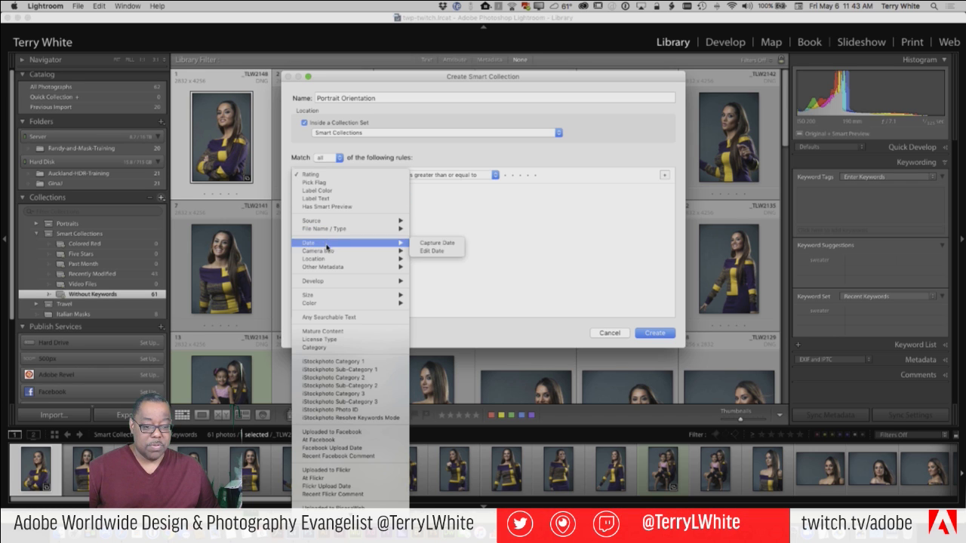
{"action": "mouse_move", "coordinate": [335, 271]}
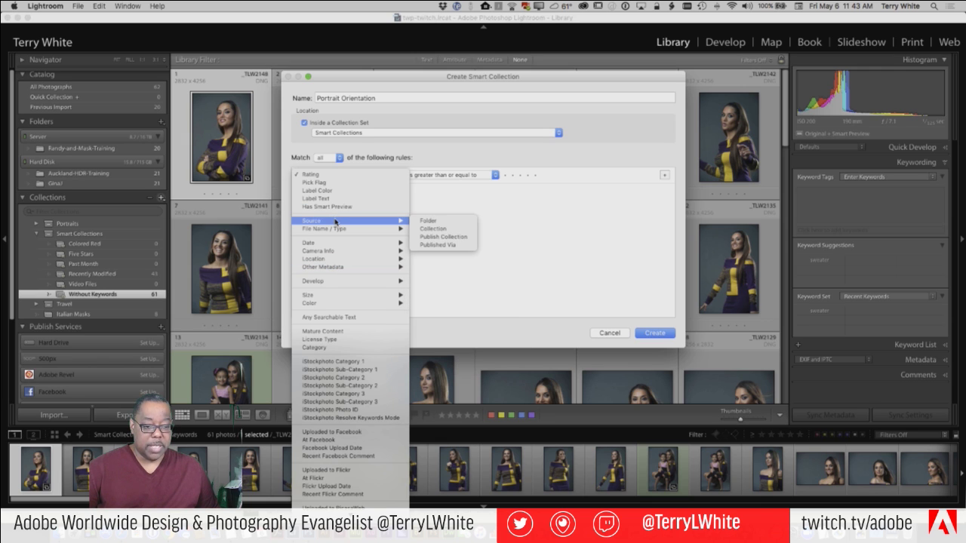
{"action": "mouse_move", "coordinate": [337, 252]}
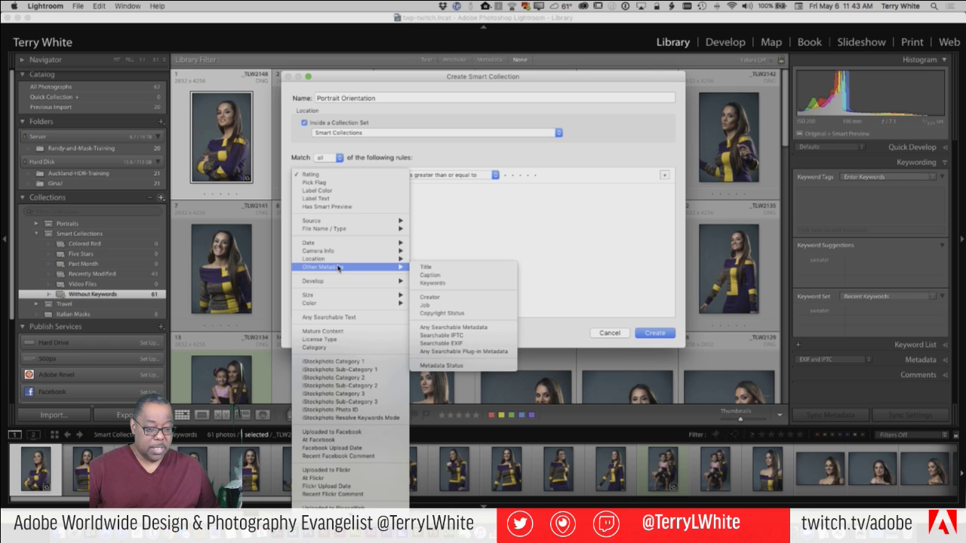
{"action": "mouse_move", "coordinate": [336, 297]}
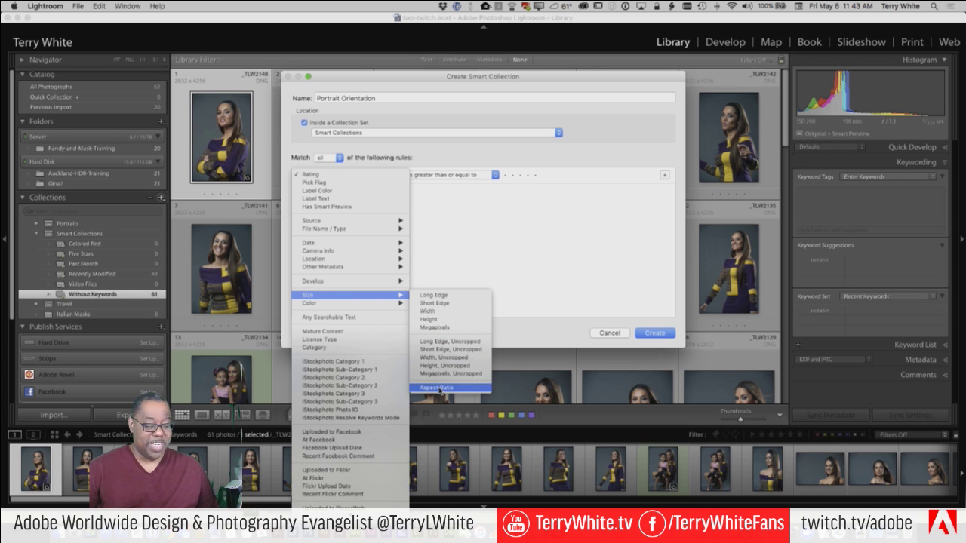
{"action": "left_click", "coordinate": [441, 389]}
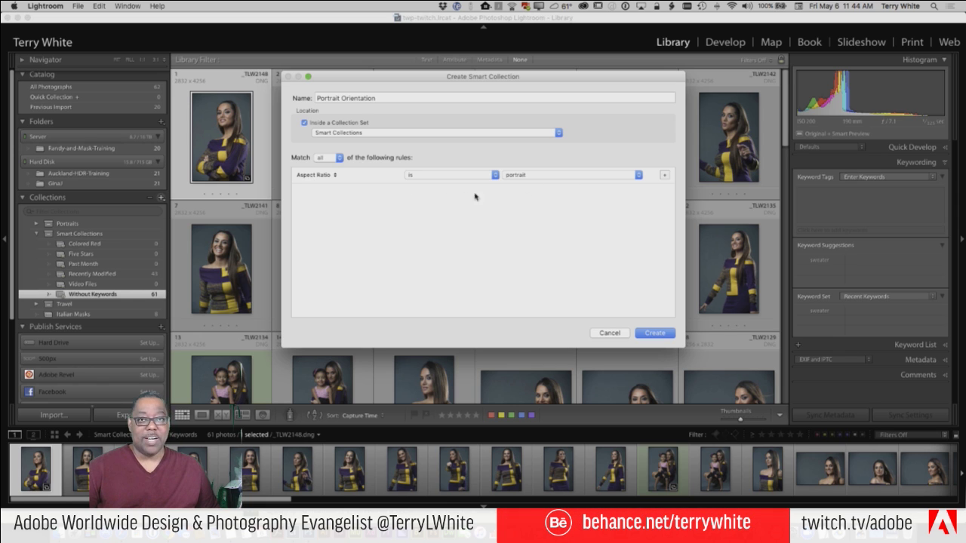
{"action": "left_click", "coordinate": [570, 180]}
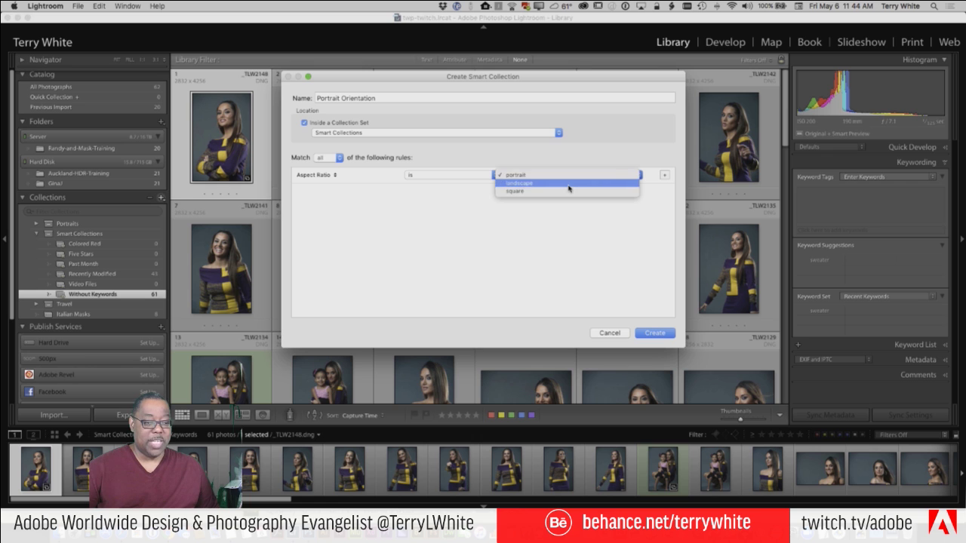
{"action": "left_click", "coordinate": [568, 211]}
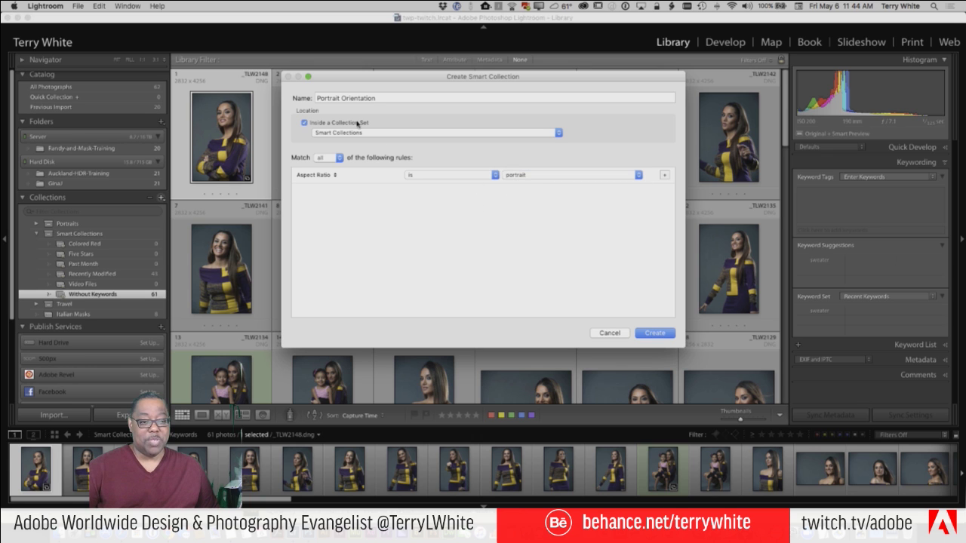
{"action": "left_click", "coordinate": [656, 339]}
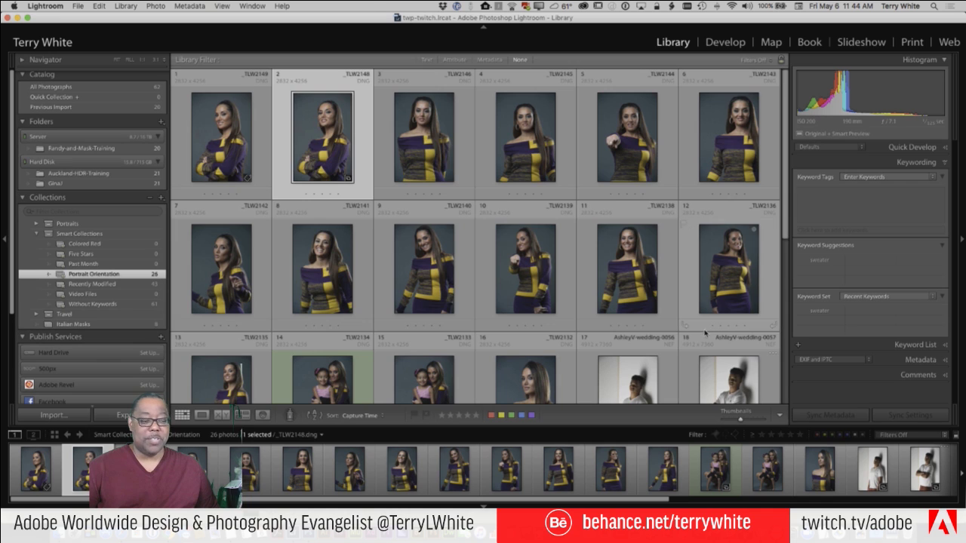
- Scroll through the Portrait Orientation photos and select the _TLW2138 portrait
{"action": "scroll", "coordinate": [704, 333], "scroll_direction": "down", "scroll_amount": 5}
{"action": "scroll", "coordinate": [705, 332], "scroll_direction": "down", "scroll_amount": 2}
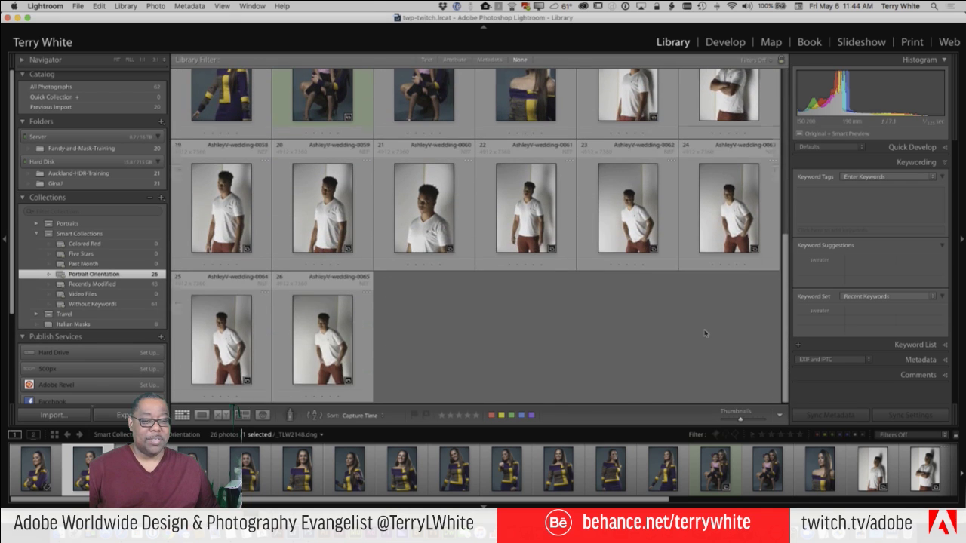
{"action": "scroll", "coordinate": [704, 333], "scroll_direction": "up", "scroll_amount": 6}
{"action": "scroll", "coordinate": [705, 333], "scroll_direction": "down", "scroll_amount": 5}
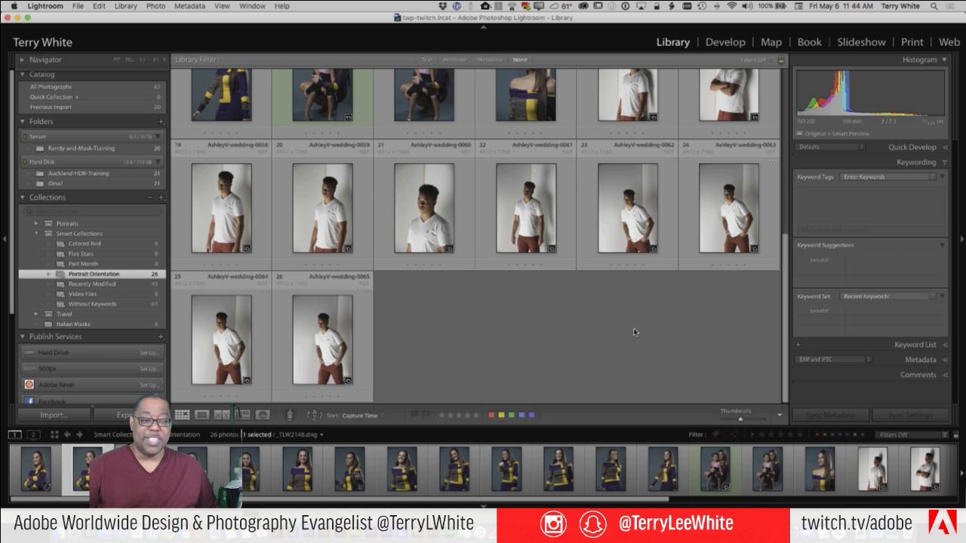
{"action": "scroll", "coordinate": [637, 332], "scroll_direction": "up", "scroll_amount": 8}
{"action": "scroll", "coordinate": [634, 332], "scroll_direction": "down", "scroll_amount": 8}
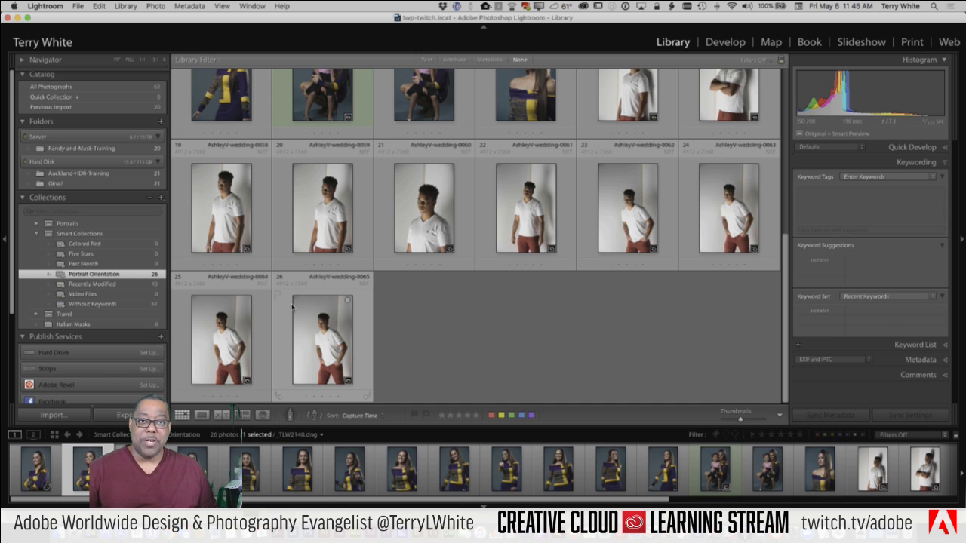
{"action": "scroll", "coordinate": [109, 151], "scroll_direction": "up", "scroll_amount": 1}
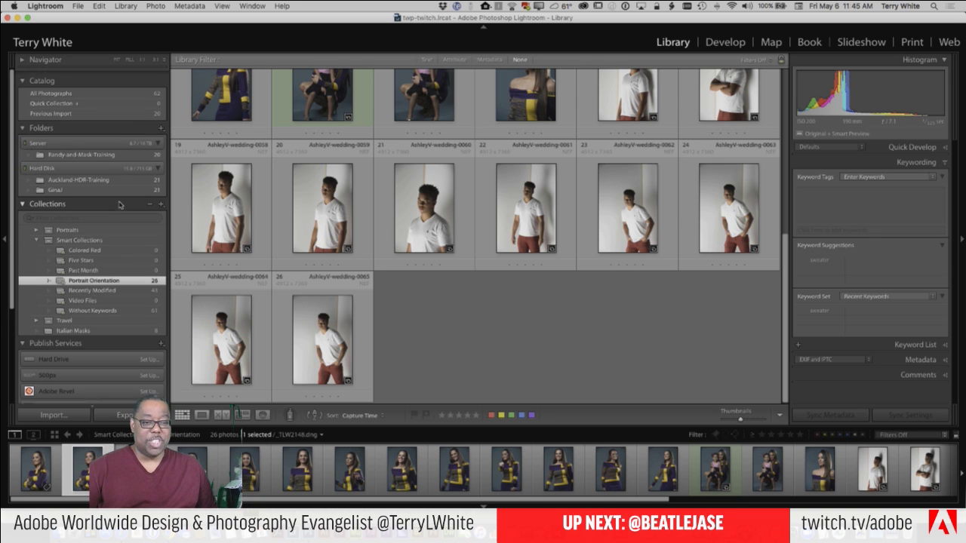
{"action": "scroll", "coordinate": [333, 157], "scroll_direction": "up", "scroll_amount": 5}
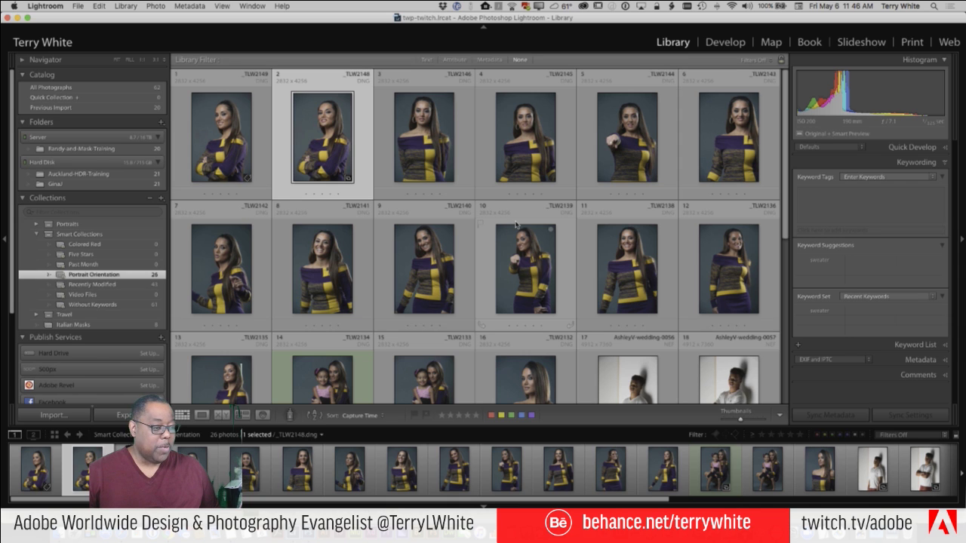
{"action": "left_click", "coordinate": [630, 249]}
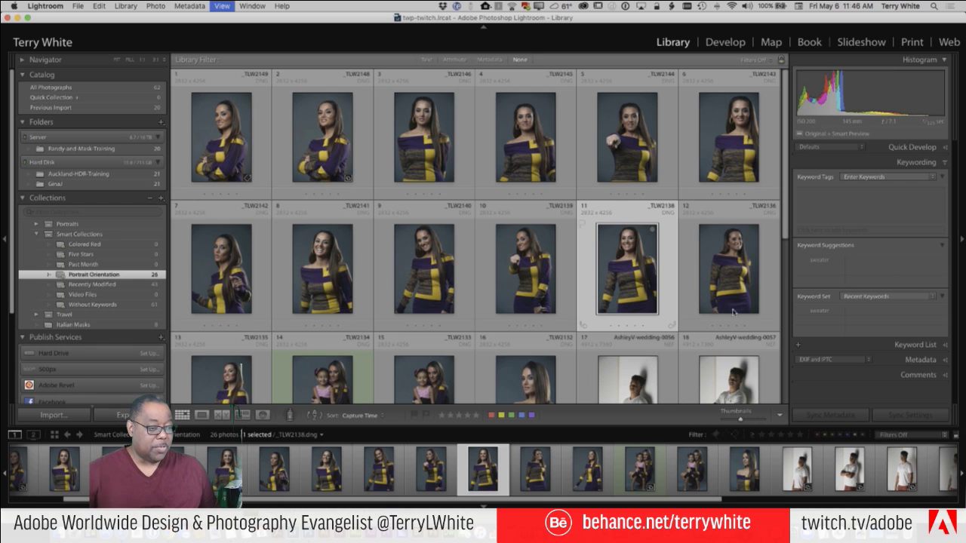
{"action": "key", "text": "d"}
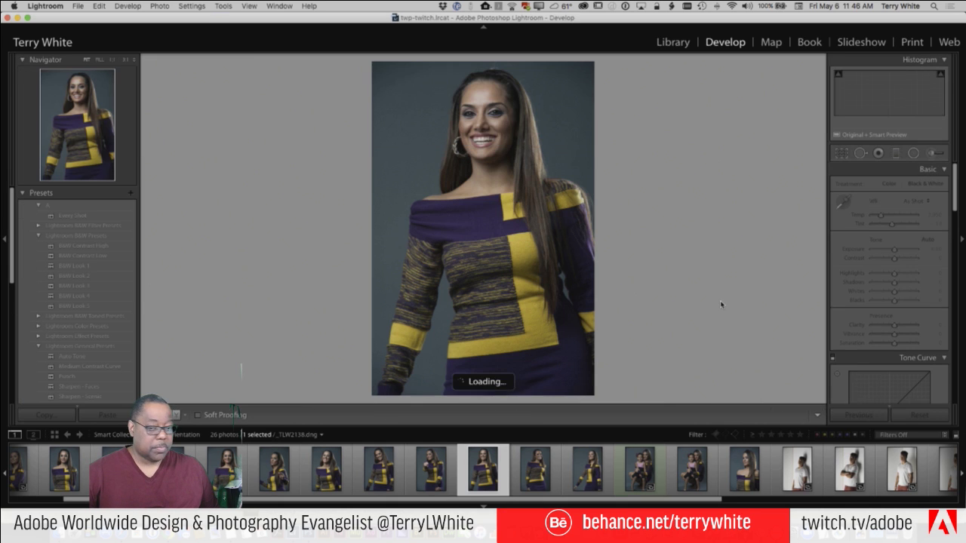
{"action": "key", "text": "g"}
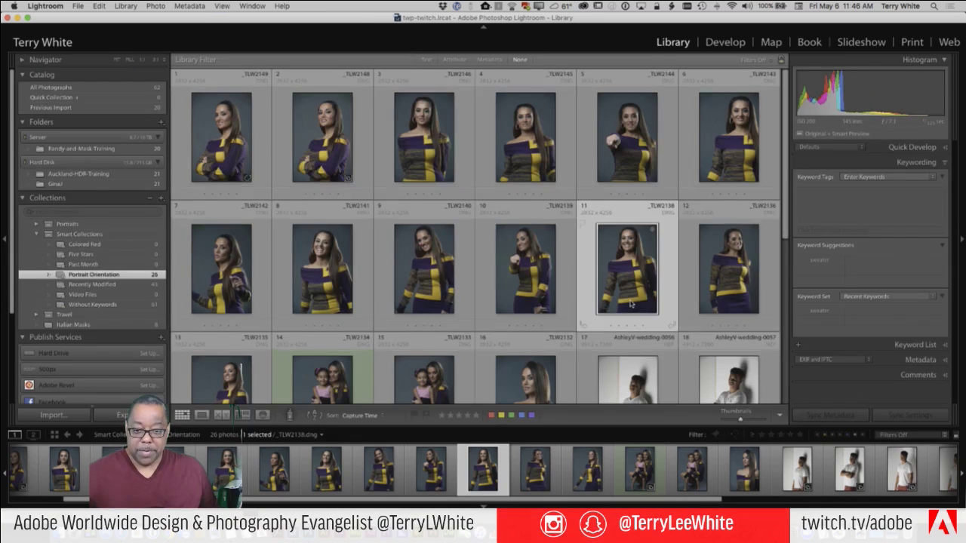
{"action": "left_click", "coordinate": [78, 184]}
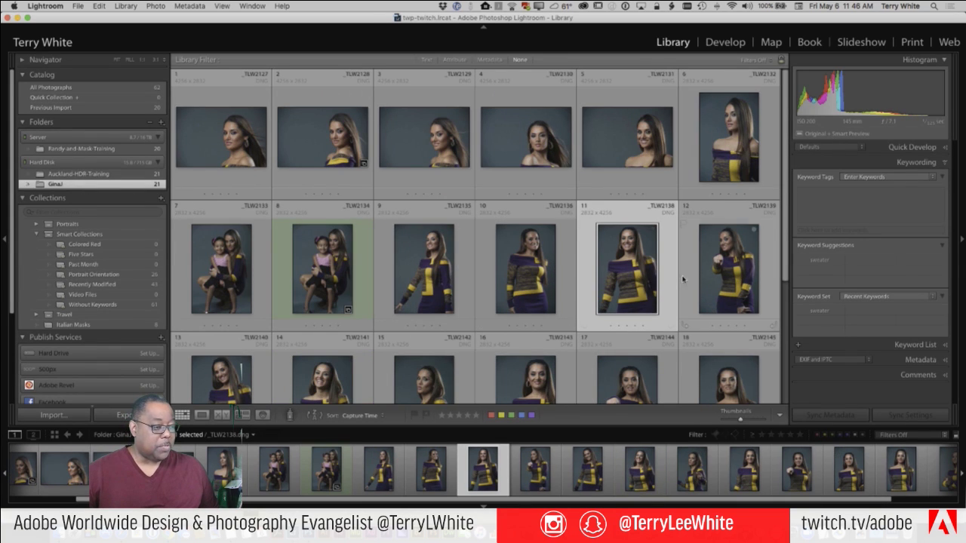
- Open _TLW2138 in Develop and neutralise its white balance from the grey backdrop
{"action": "key", "text": "d"}
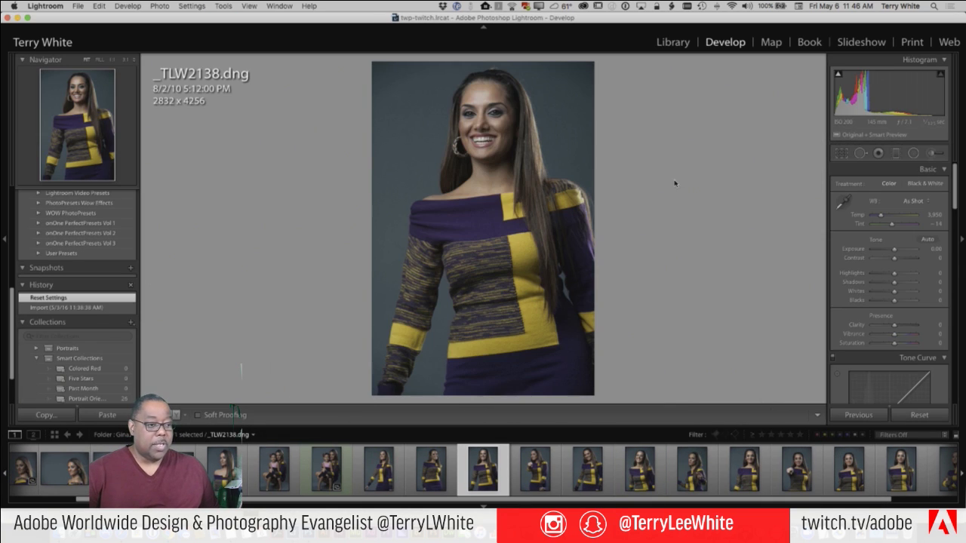
{"action": "left_click", "coordinate": [843, 203]}
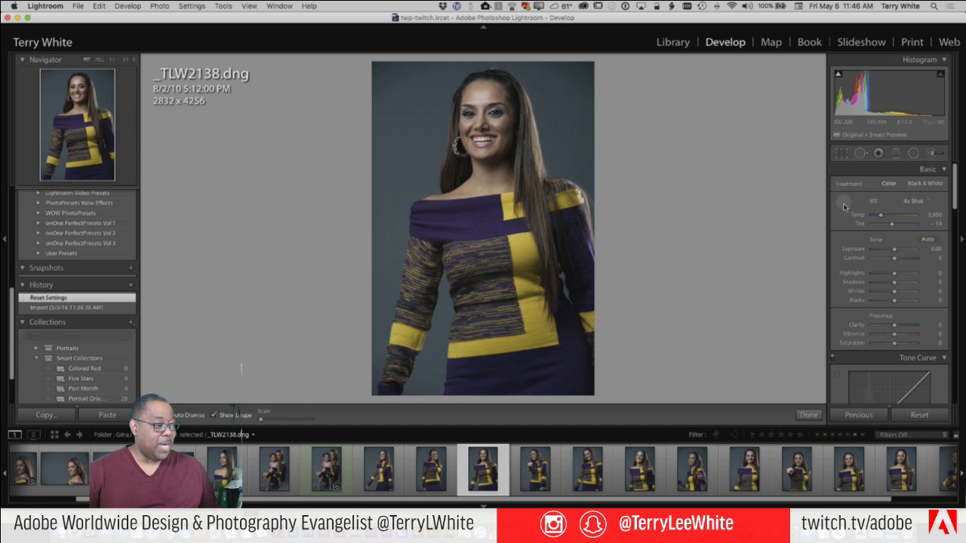
{"action": "left_click", "coordinate": [405, 127]}
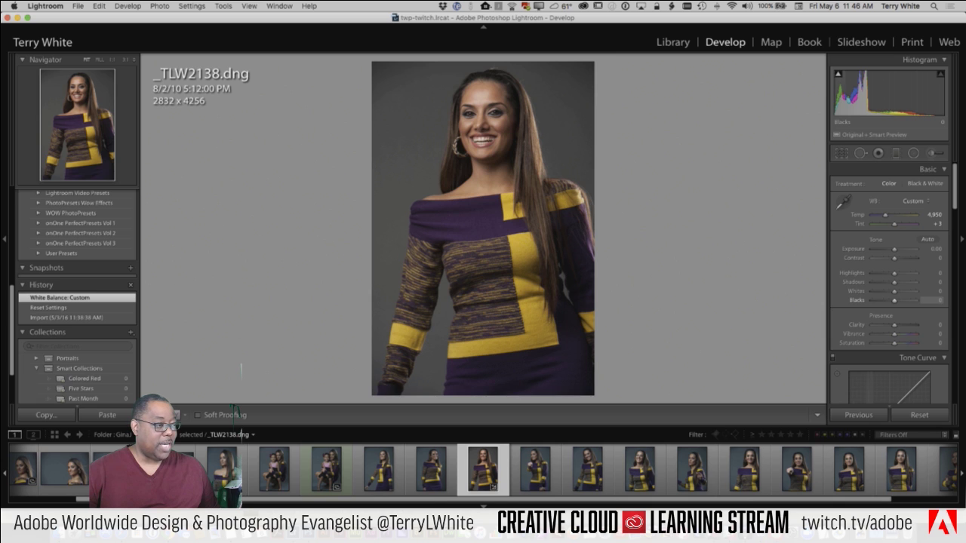
- Set Blacks to +27, Exposure to +0.30, Vibrance to +18 and Contrast to +6
{"action": "left_click_drag", "start_coordinate": [859, 81], "coordinate": [869, 84]}
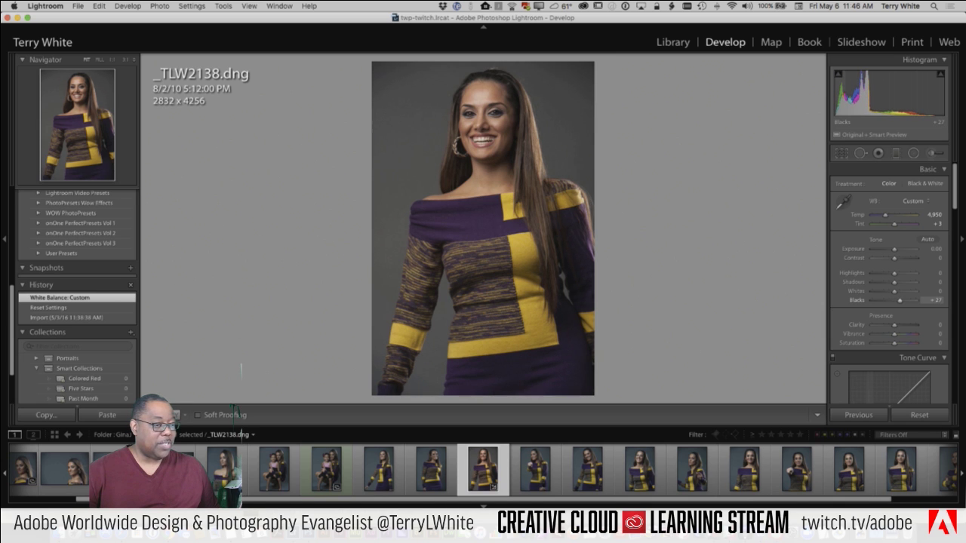
{"action": "left_click_drag", "start_coordinate": [893, 249], "coordinate": [896, 255]}
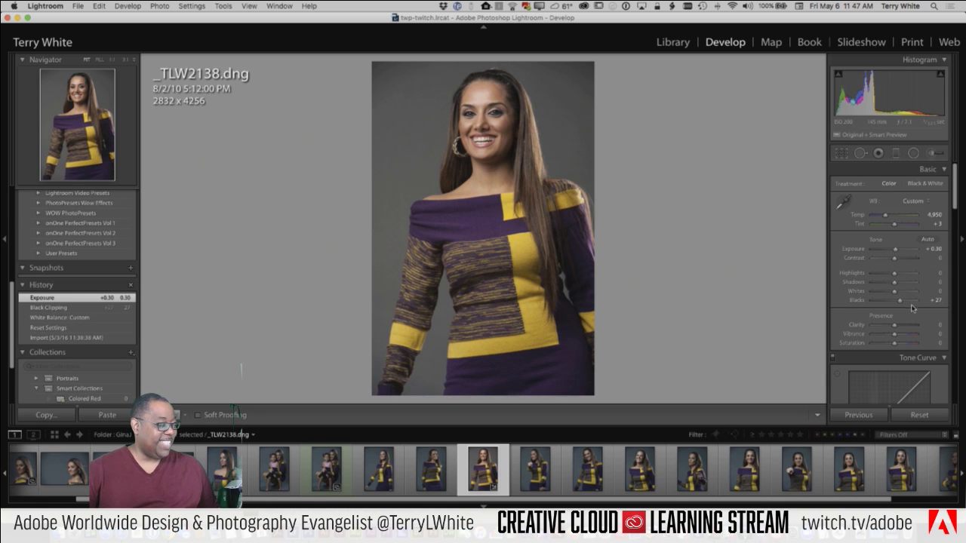
{"action": "scroll", "coordinate": [912, 307], "scroll_direction": "down", "scroll_amount": 5}
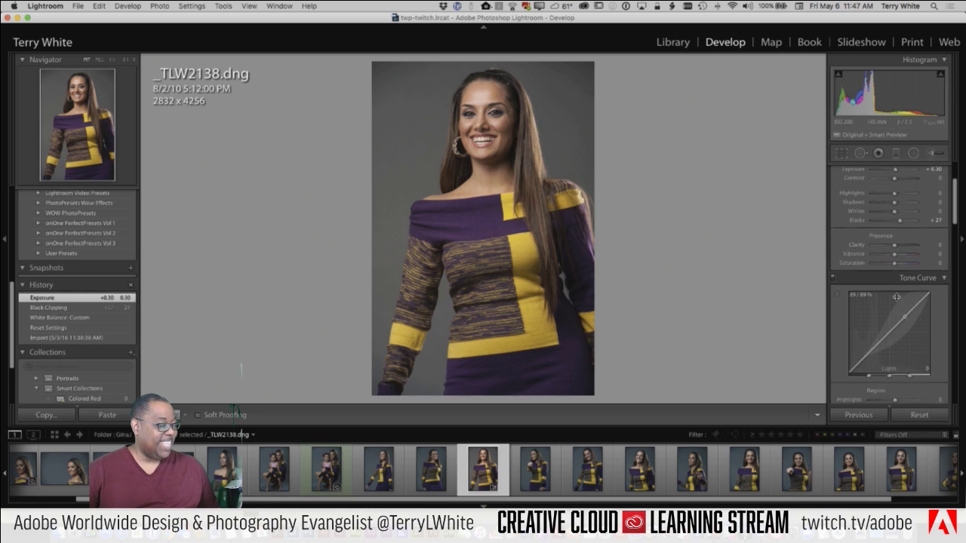
{"action": "left_click", "coordinate": [898, 250]}
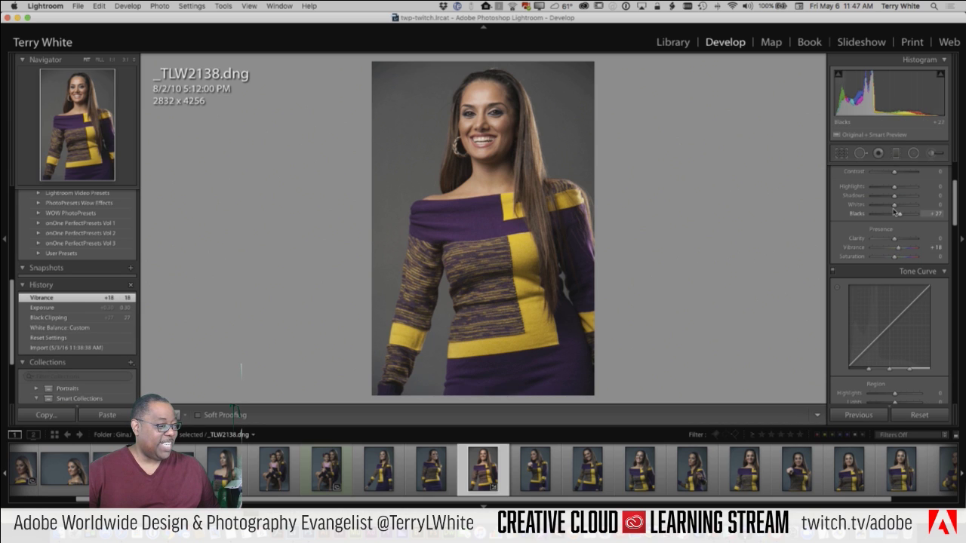
{"action": "scroll", "coordinate": [896, 205], "scroll_direction": "up", "scroll_amount": 2}
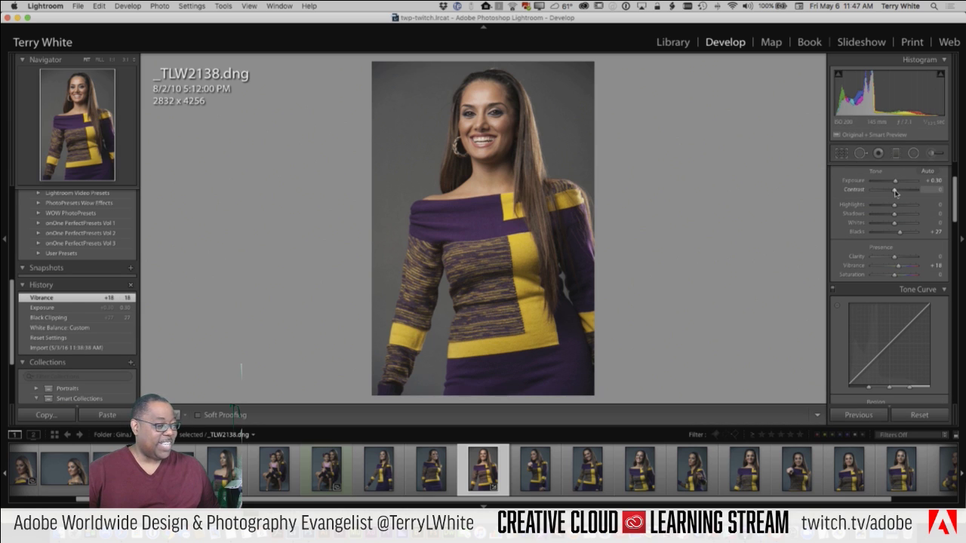
{"action": "left_click", "coordinate": [897, 193]}
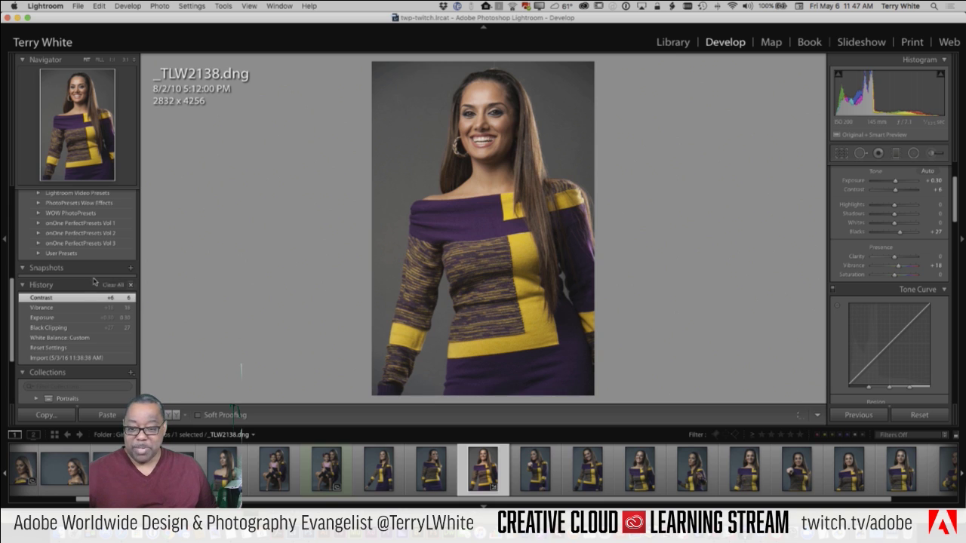
- Apply the Sharpen - Faces develop preset to the portrait
{"action": "scroll", "coordinate": [81, 302], "scroll_direction": "up", "scroll_amount": 10}
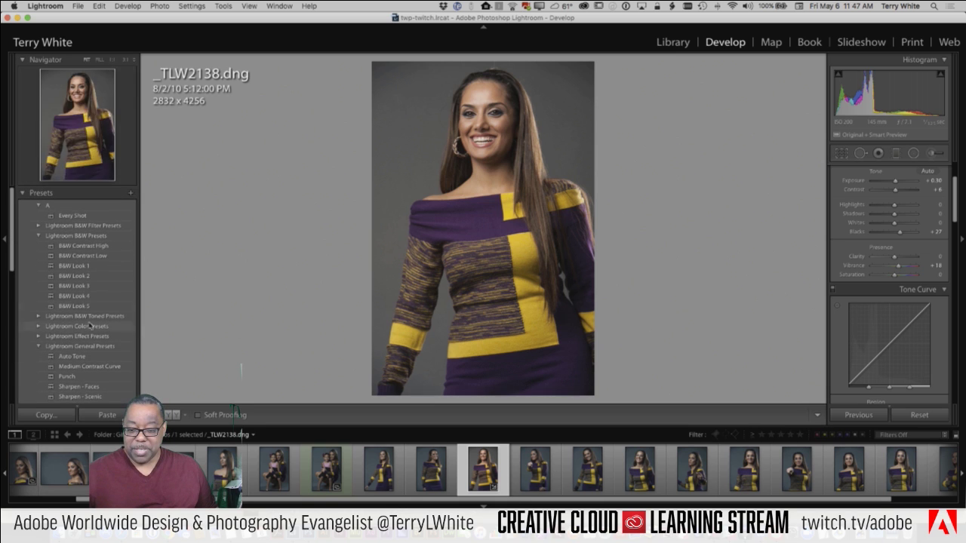
{"action": "left_click", "coordinate": [119, 384]}
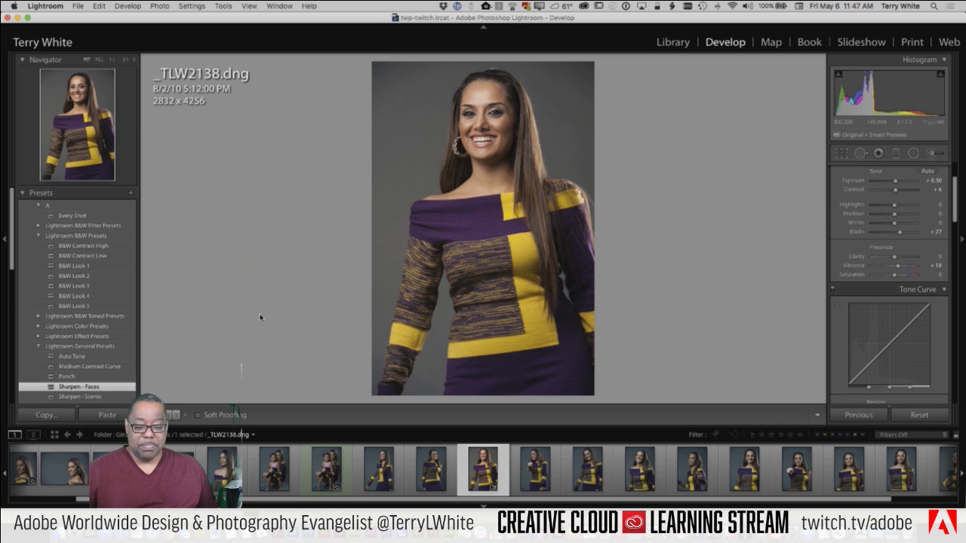
{"action": "key", "text": "super+Tab"}
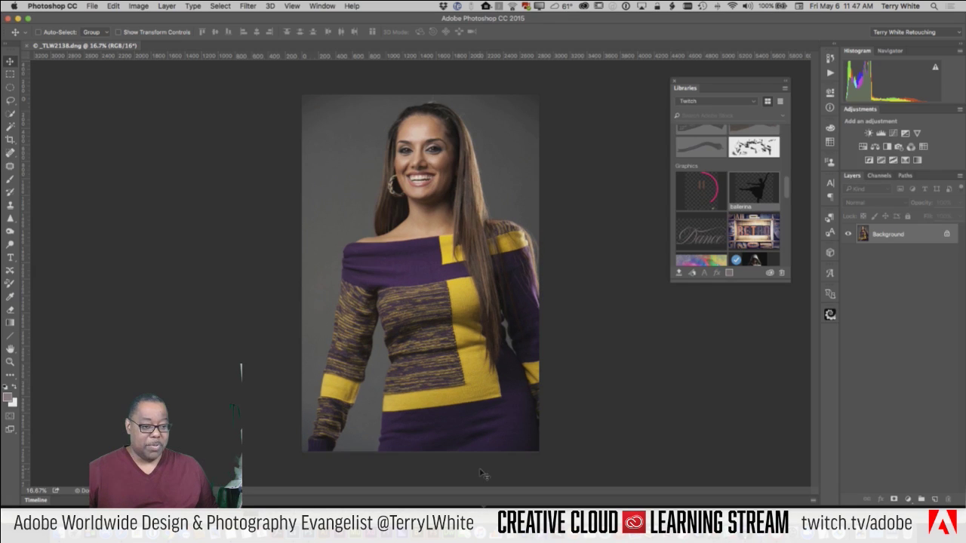
{"action": "key", "text": "super+Tab"}
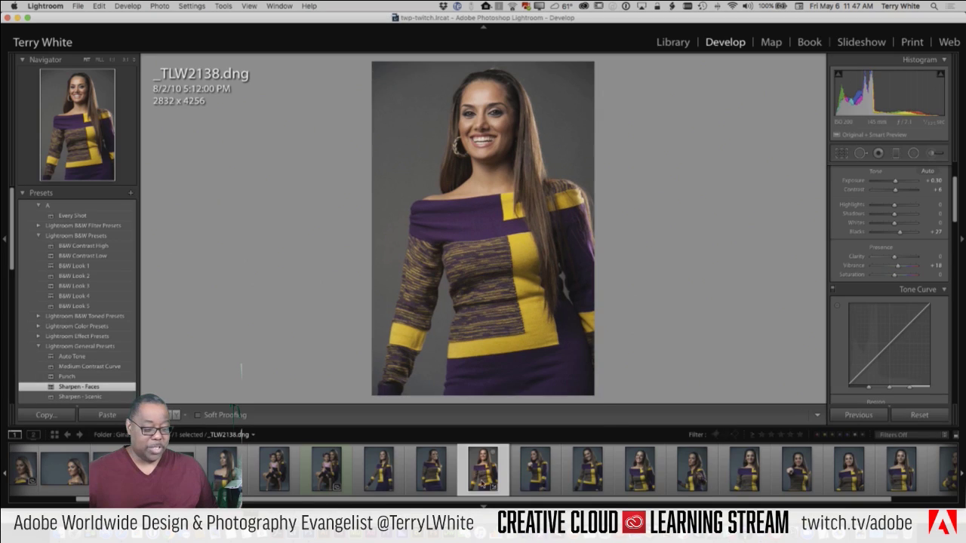
- Send the _TLW2138 photo to Photoshop CC 2015 via Edit In
{"action": "right_click", "coordinate": [480, 472]}
{"action": "mouse_move", "coordinate": [513, 343]}
{"action": "mouse_move", "coordinate": [513, 297]}
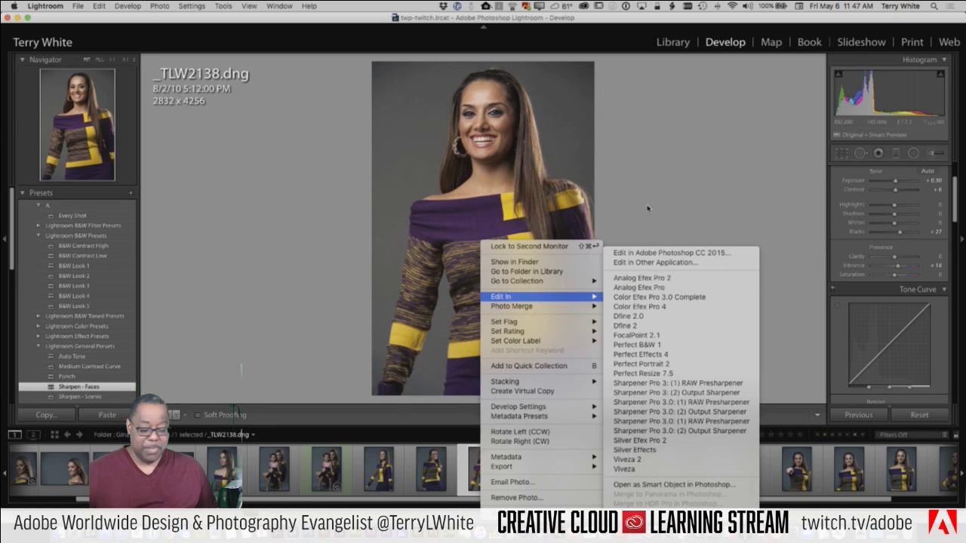
{"action": "left_click", "coordinate": [658, 253]}
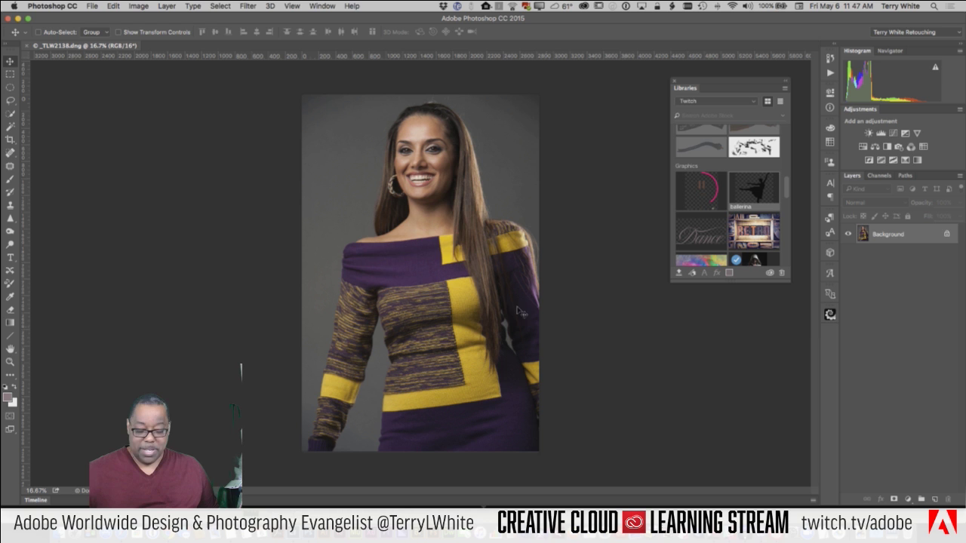
- Zoom in on her face with the Zoom tool
{"action": "key", "text": "z"}
{"action": "left_click_drag", "start_coordinate": [422, 174], "coordinate": [460, 388]}
{"action": "key", "text": "v"}
{"action": "scroll", "coordinate": [460, 388], "scroll_direction": "up", "scroll_amount": 2}
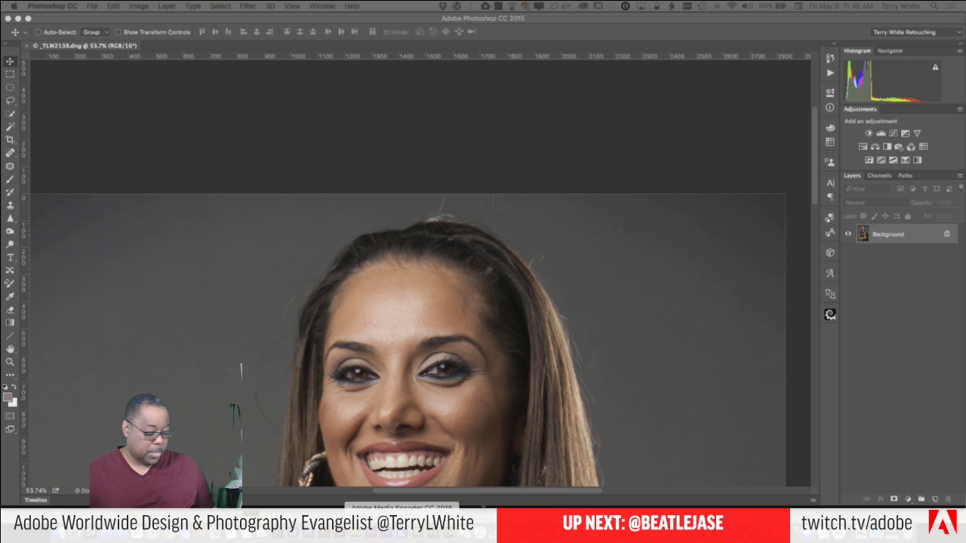
{"action": "left_click", "coordinate": [14, 6]}
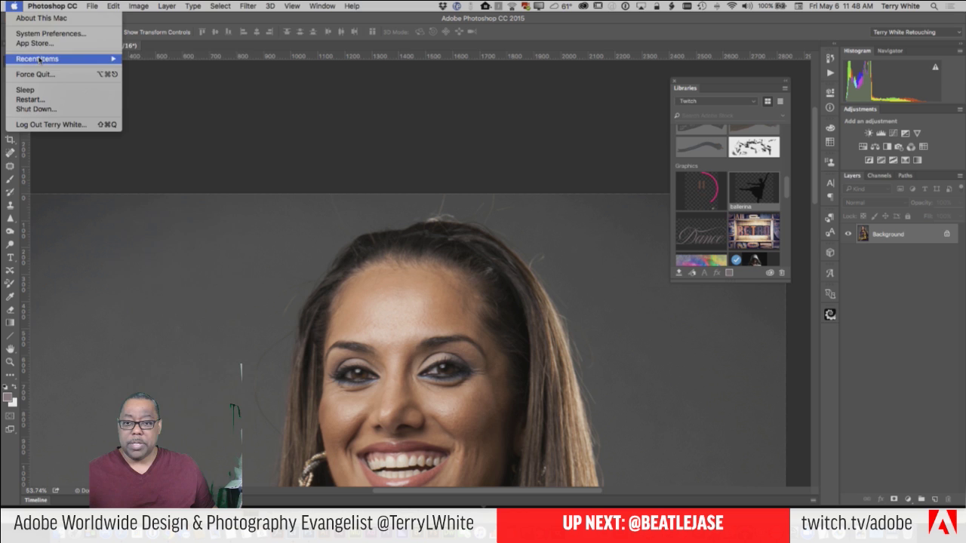
- Open the Wacom Tablet calibration settings in System Preferences
{"action": "left_click", "coordinate": [255, 123]}
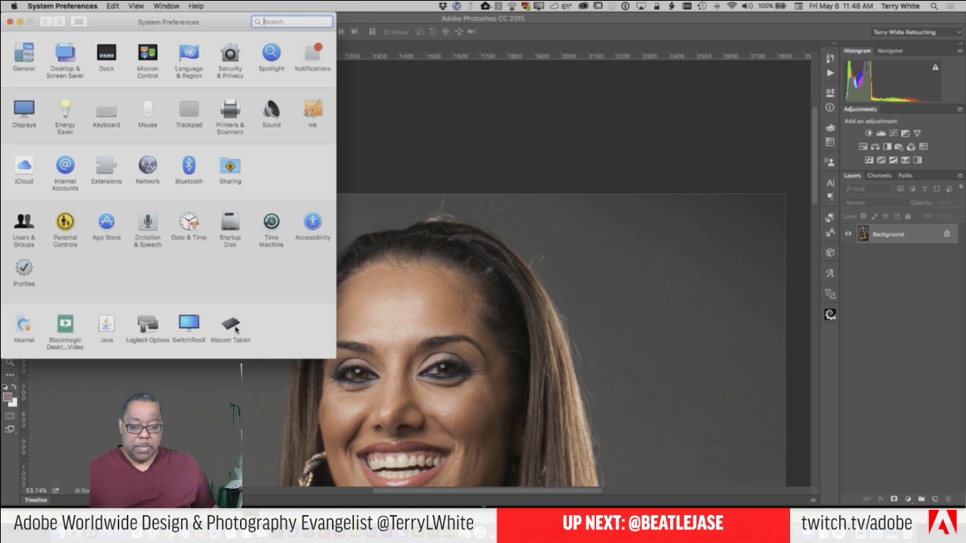
{"action": "left_click", "coordinate": [230, 328]}
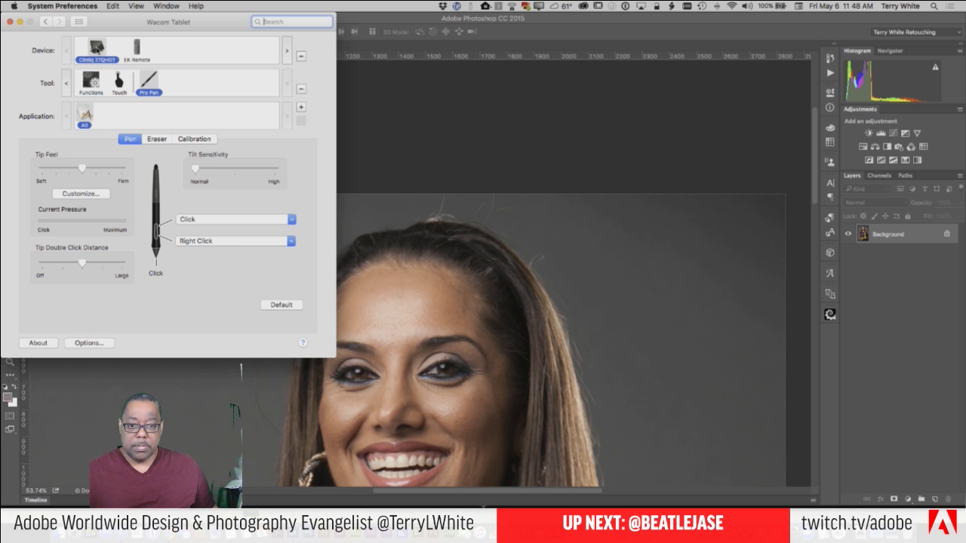
{"action": "left_click", "coordinate": [186, 140]}
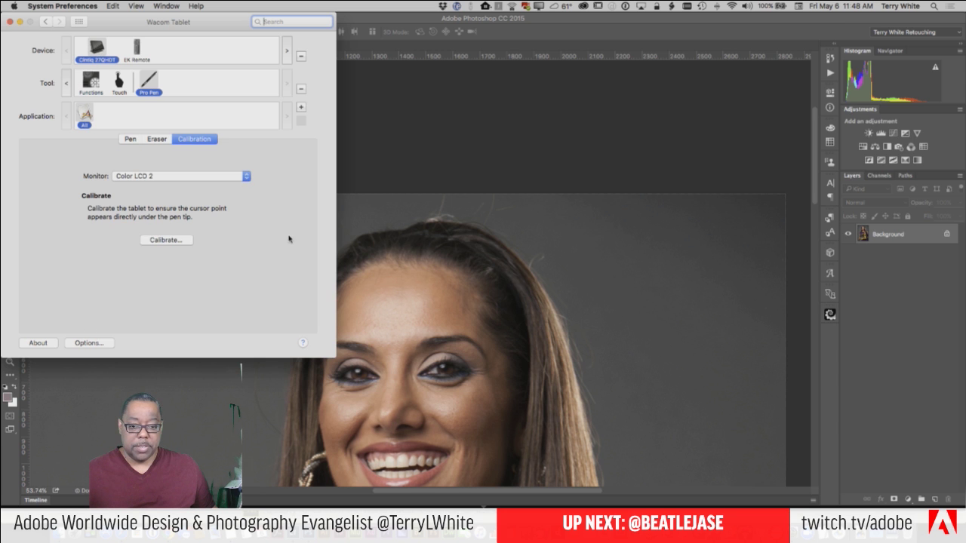
{"action": "left_click", "coordinate": [181, 242]}
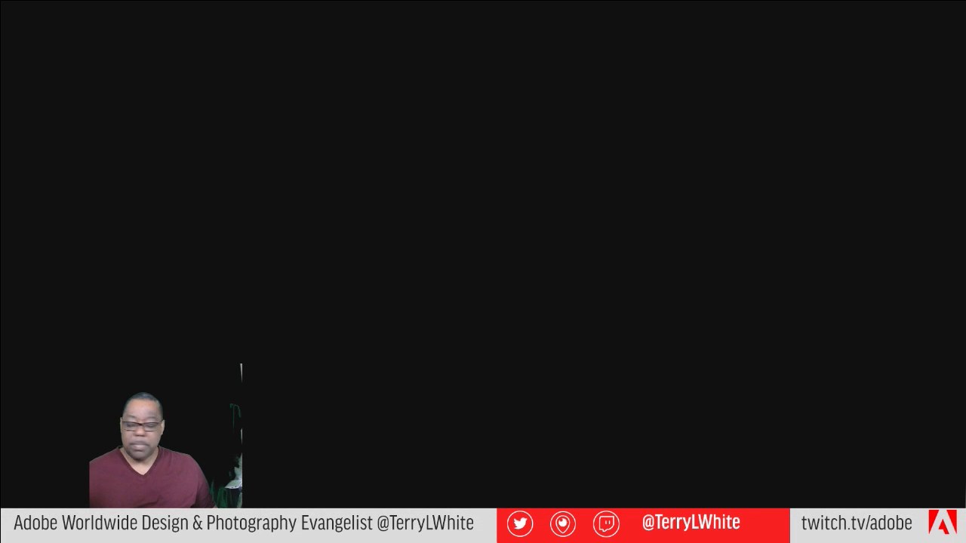
{"action": "key", "text": "Escape"}
- Calibrate the pen for Cintiq 27QHDT 1 by tapping the four corner targets, then close the settings
{"action": "left_click", "coordinate": [172, 176]}
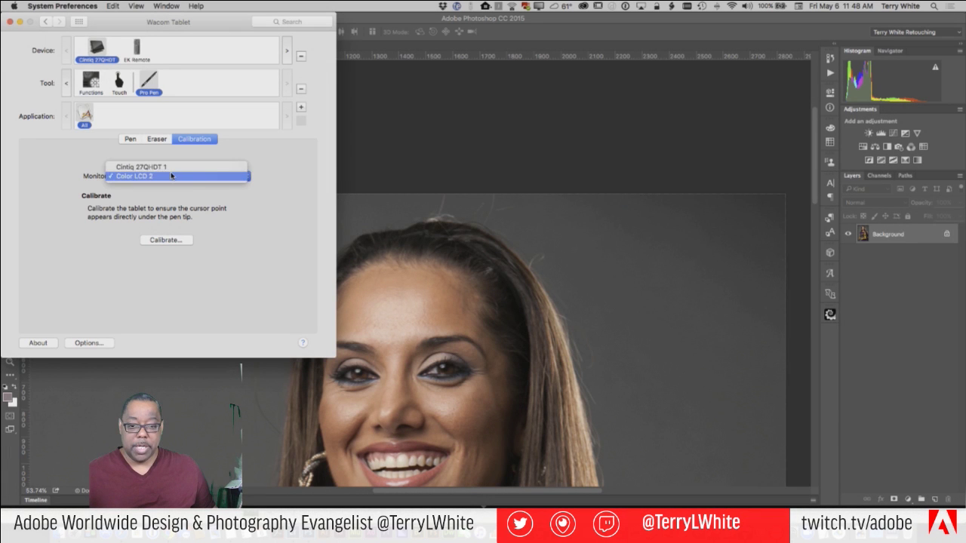
{"action": "left_click", "coordinate": [172, 167]}
{"action": "left_click", "coordinate": [173, 242]}
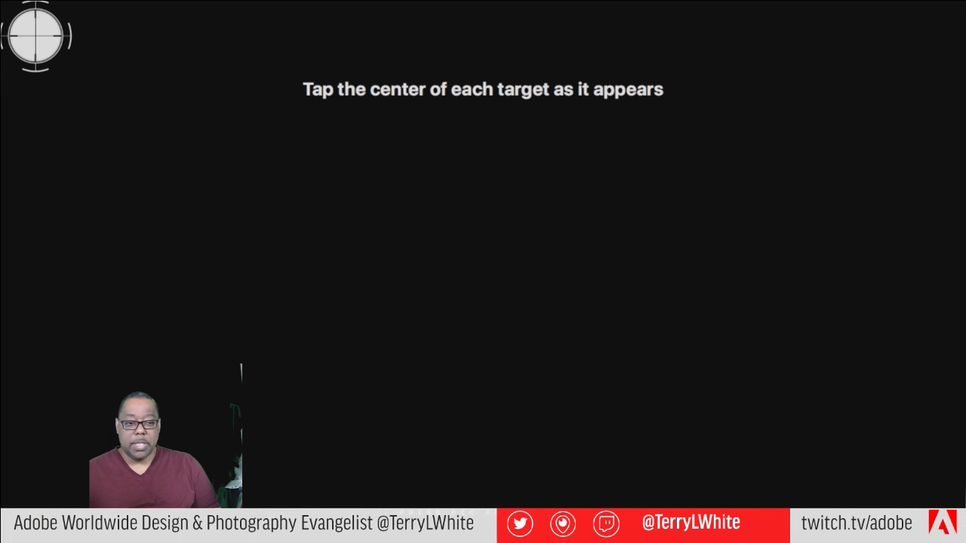
{"action": "left_click", "coordinate": [36, 35]}
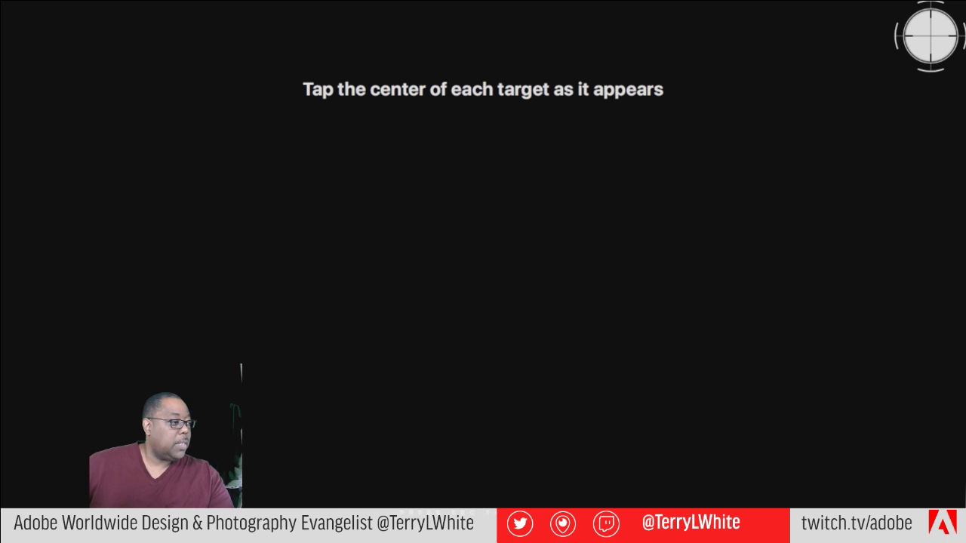
{"action": "left_click", "coordinate": [930, 36]}
{"action": "left_click", "coordinate": [36, 502]}
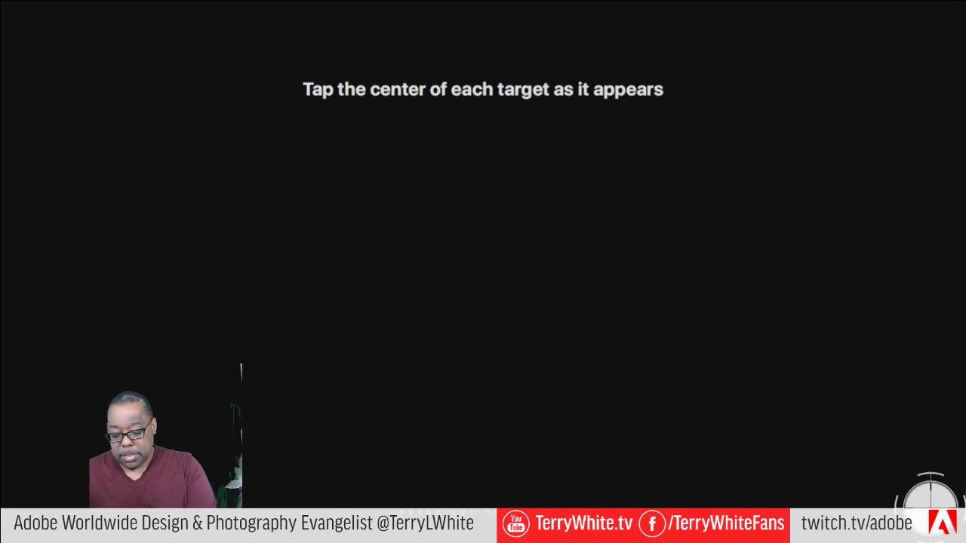
{"action": "left_click", "coordinate": [930, 501]}
{"action": "left_click", "coordinate": [612, 311]}
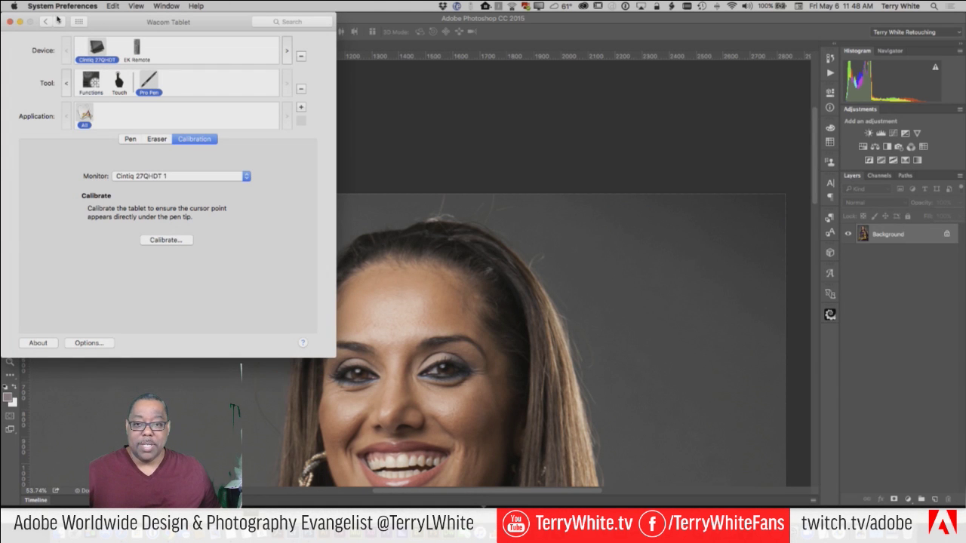
{"action": "left_click", "coordinate": [10, 21]}
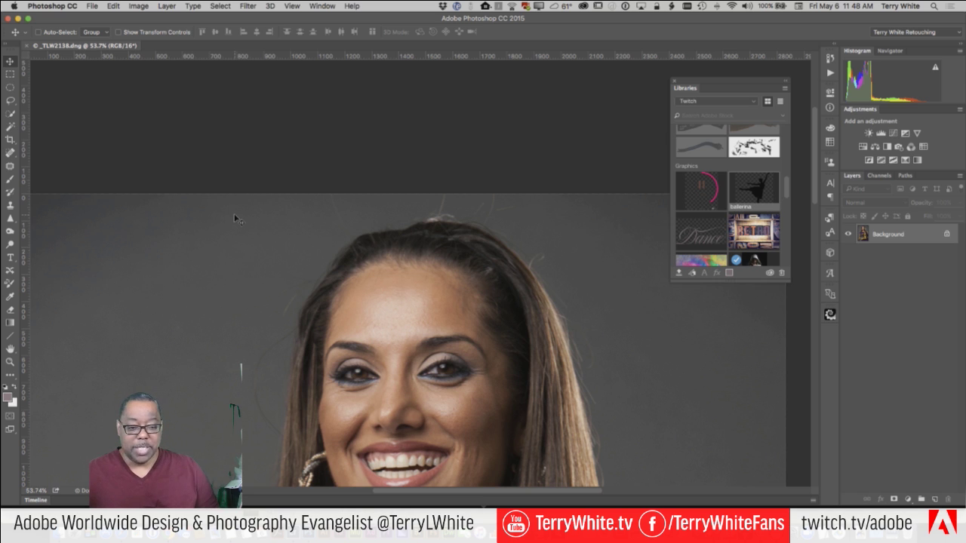
- Switch to the Spot Healing Brush at size 50 and heal stray hairs on the backdrop left of her face
{"action": "left_click", "coordinate": [14, 153]}
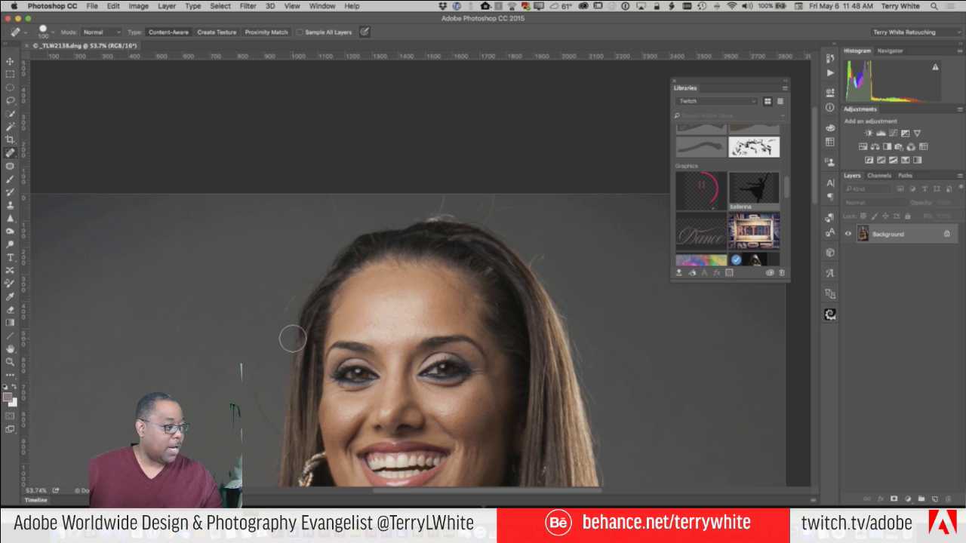
{"action": "key", "text": "bracketleft"}
{"action": "key", "text": "bracketleft"}
{"action": "key", "text": "bracketleft"}
{"action": "key", "text": "bracketleft"}
{"action": "key", "text": "bracketleft"}
{"action": "key", "text": "bracketleft"}
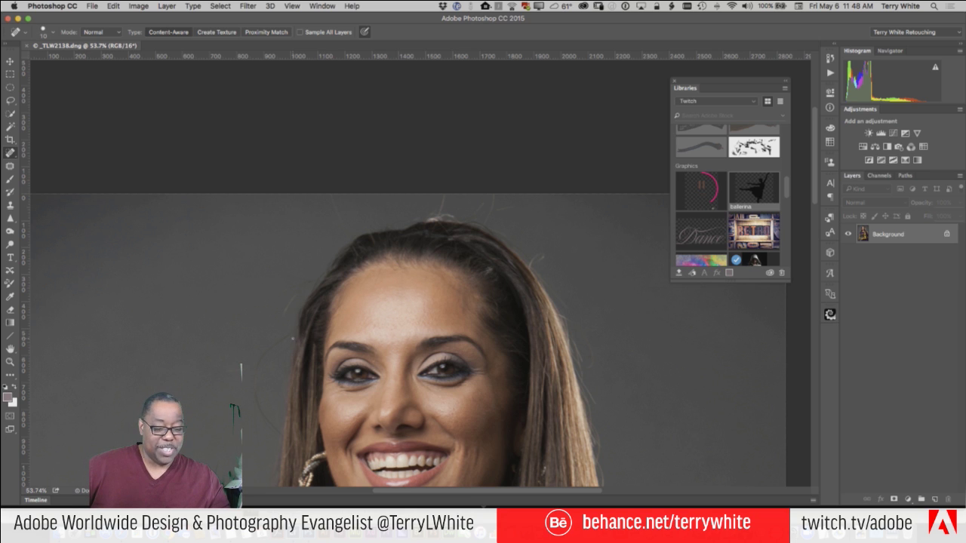
{"action": "key", "text": "bracketright"}
{"action": "key", "text": "bracketright"}
{"action": "key", "text": "bracketright"}
{"action": "key", "text": "bracketright"}
{"action": "key", "text": "bracketright"}
{"action": "key", "text": "bracketright"}
{"action": "key", "text": "bracketright"}
{"action": "key", "text": "bracketright"}
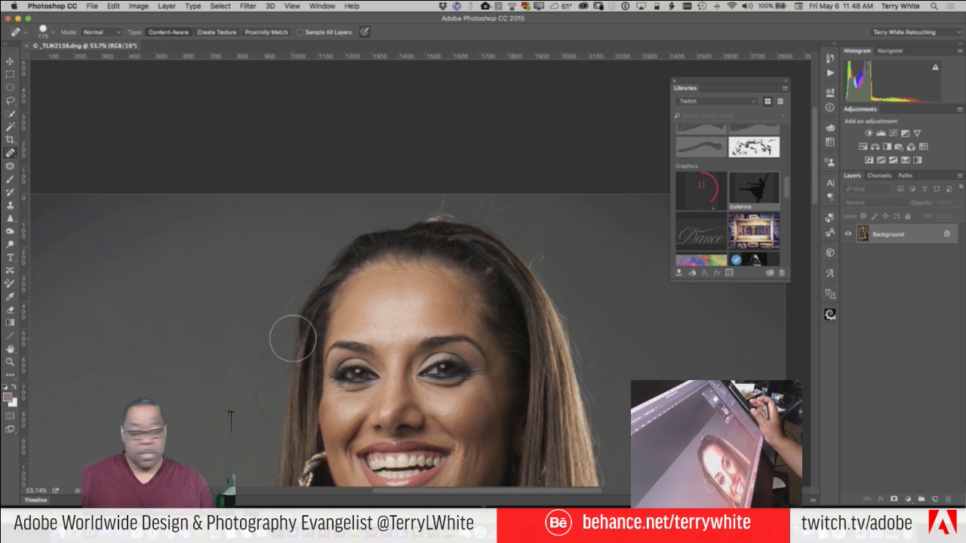
{"action": "key", "text": "bracketleft"}
{"action": "key", "text": "bracketleft"}
{"action": "key", "text": "bracketleft"}
{"action": "key", "text": "bracketleft"}
{"action": "key", "text": "bracketleft"}
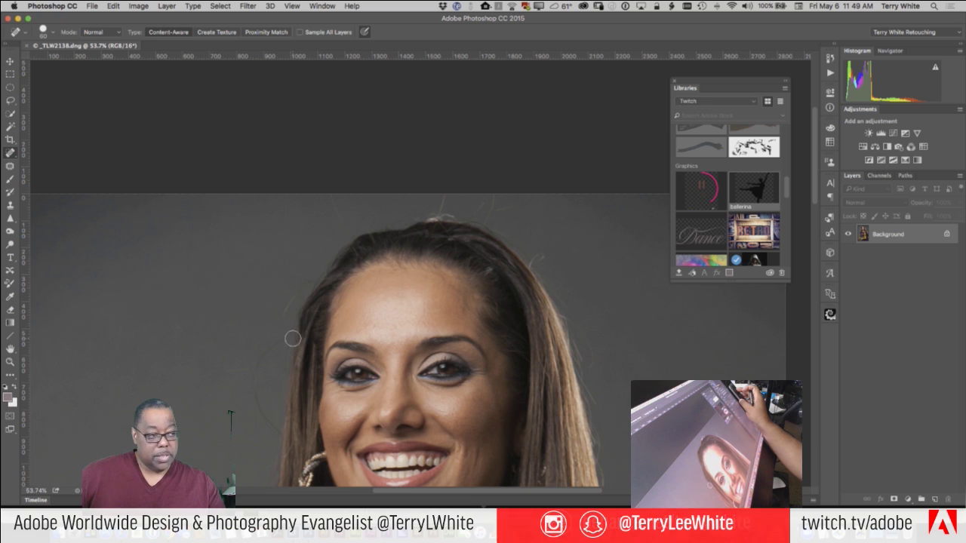
{"action": "key", "text": "bracketleft"}
{"action": "key", "text": "bracketleft"}
{"action": "key", "text": "bracketleft"}
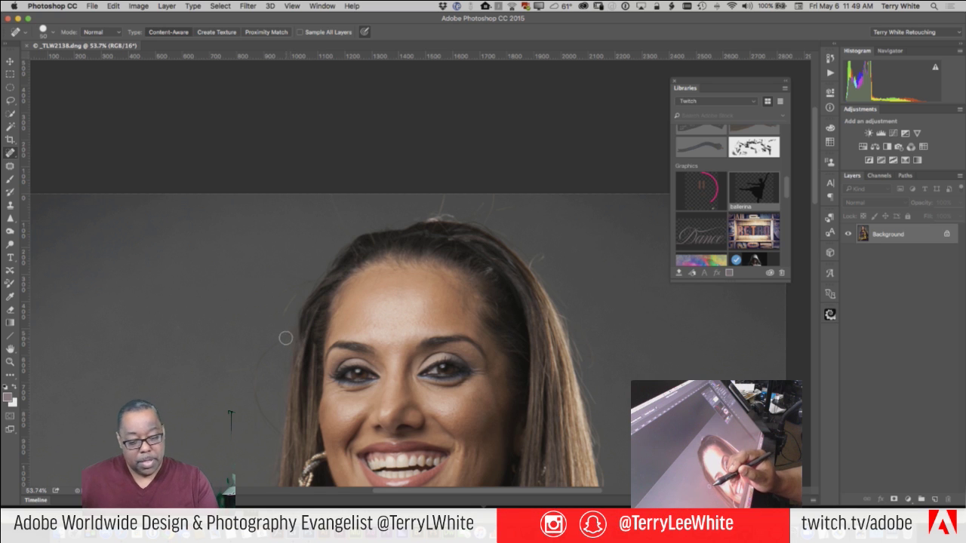
{"action": "left_click_drag", "start_coordinate": [284, 332], "coordinate": [273, 346]}
{"action": "mouse_move", "coordinate": [279, 342]}
{"action": "left_mouse_down"}
{"action": "mouse_move", "coordinate": [254, 383]}
{"action": "mouse_move", "coordinate": [273, 433]}
{"action": "left_mouse_up"}
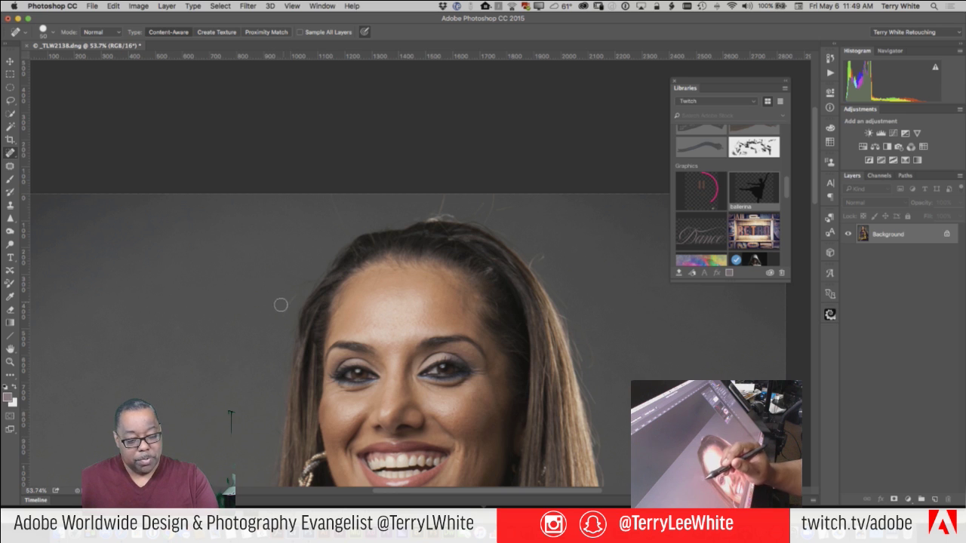
{"action": "left_click_drag", "start_coordinate": [288, 301], "coordinate": [290, 300]}
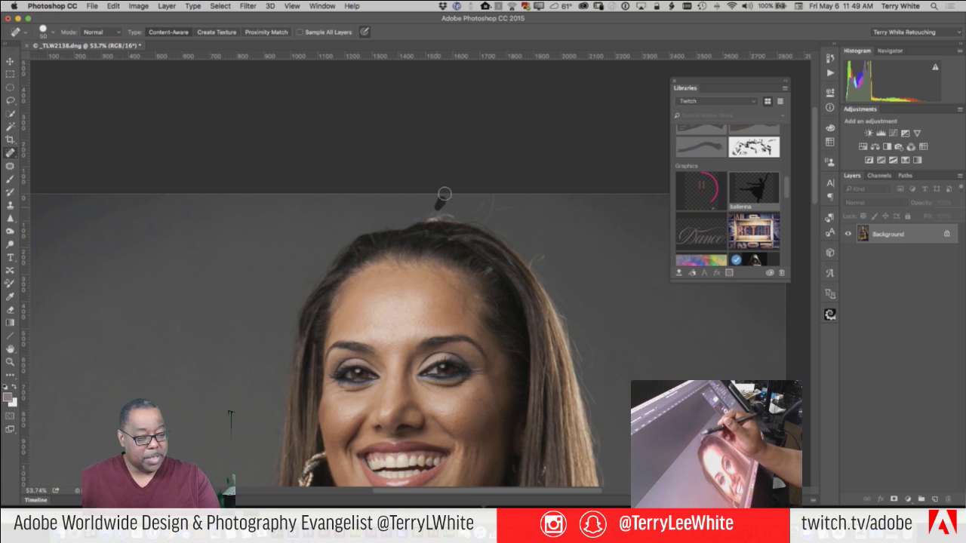
- Heal the flyaways along the top and right of the hair, then duplicate the Background layer
{"action": "mouse_move", "coordinate": [440, 204]}
{"action": "left_mouse_down"}
{"action": "mouse_move", "coordinate": [507, 206]}
{"action": "mouse_move", "coordinate": [475, 211]}
{"action": "left_mouse_up"}
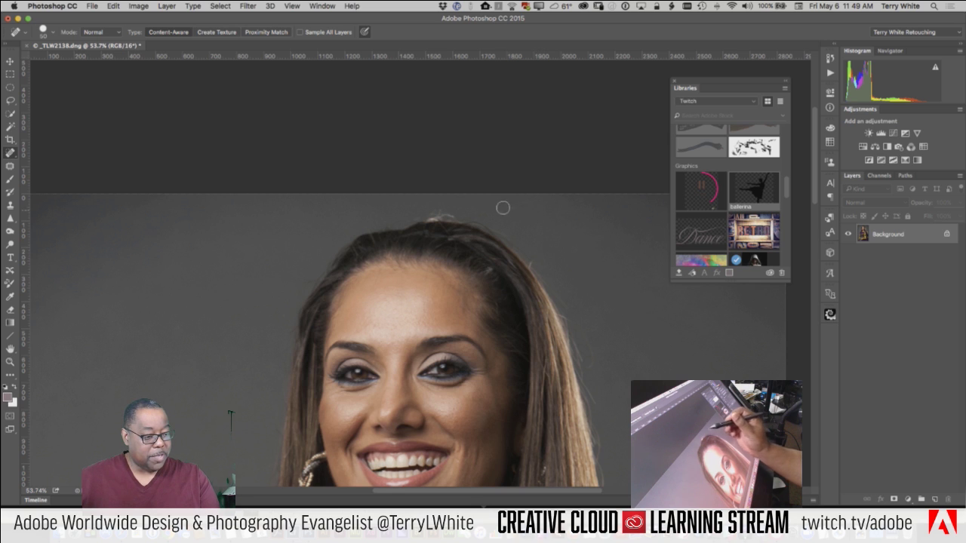
{"action": "left_click_drag", "start_coordinate": [446, 206], "coordinate": [442, 206]}
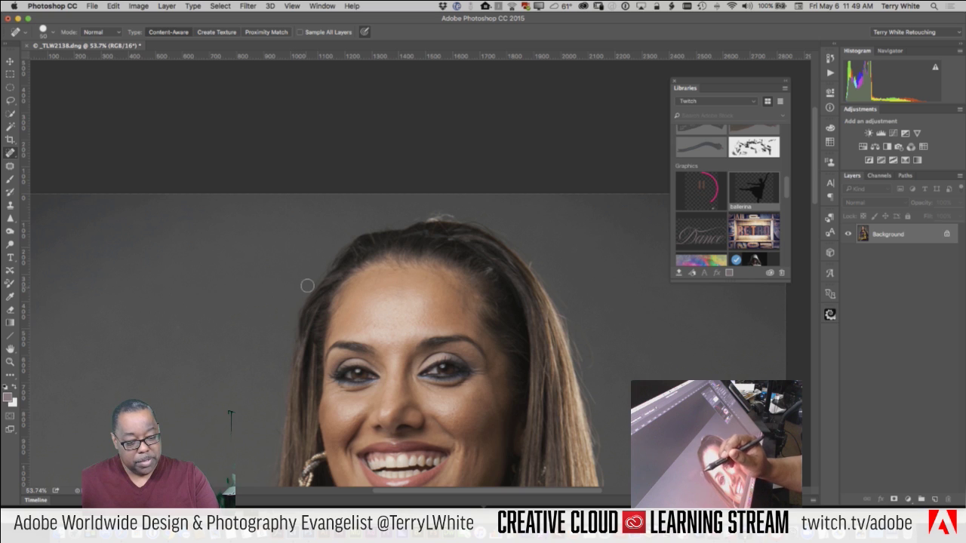
{"action": "left_click_drag", "start_coordinate": [289, 279], "coordinate": [285, 283]}
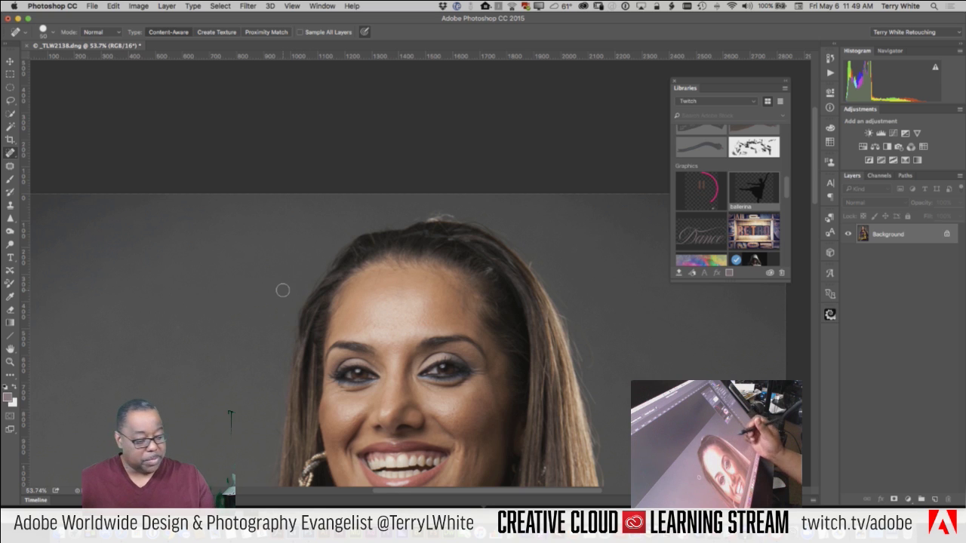
{"action": "mouse_move", "coordinate": [591, 356]}
{"action": "left_mouse_down"}
{"action": "mouse_move", "coordinate": [587, 367]}
{"action": "mouse_move", "coordinate": [583, 337]}
{"action": "mouse_move", "coordinate": [542, 274]}
{"action": "left_mouse_up"}
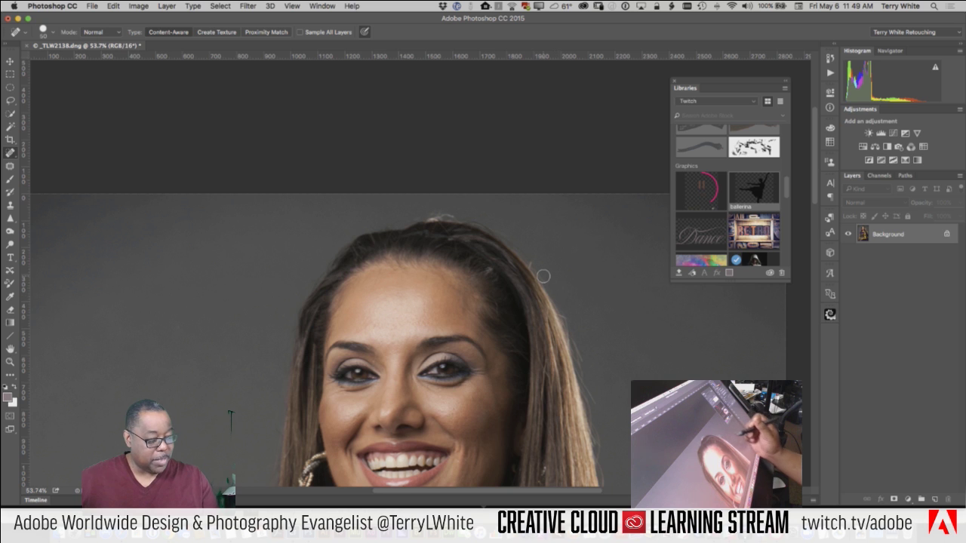
{"action": "left_click_drag", "start_coordinate": [537, 451], "coordinate": [545, 361]}
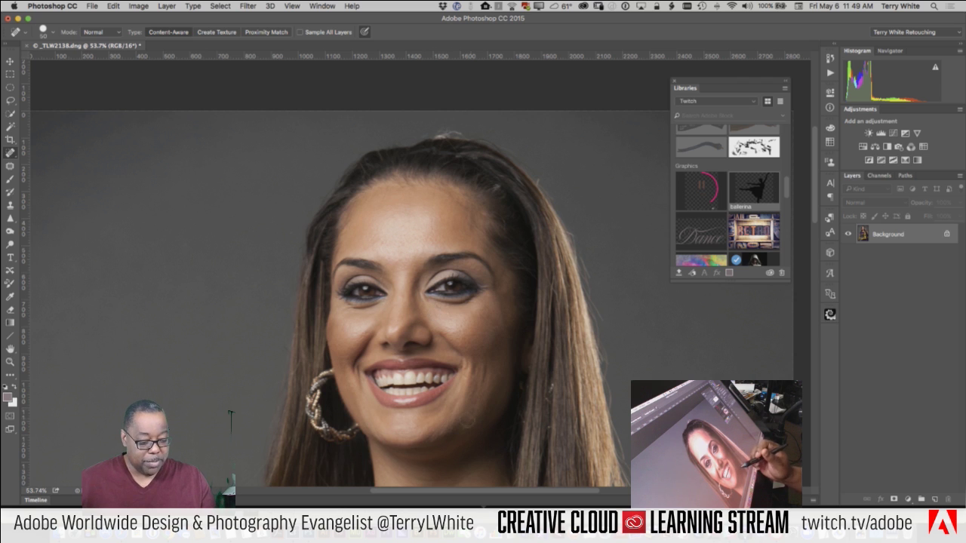
{"action": "left_click_drag", "start_coordinate": [467, 422], "coordinate": [432, 397]}
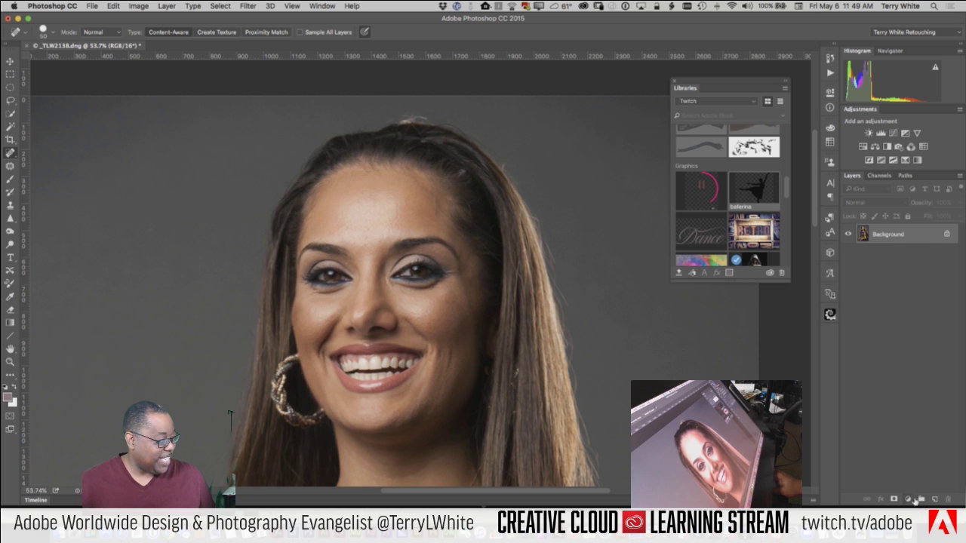
{"action": "left_click_drag", "start_coordinate": [899, 240], "coordinate": [935, 499]}
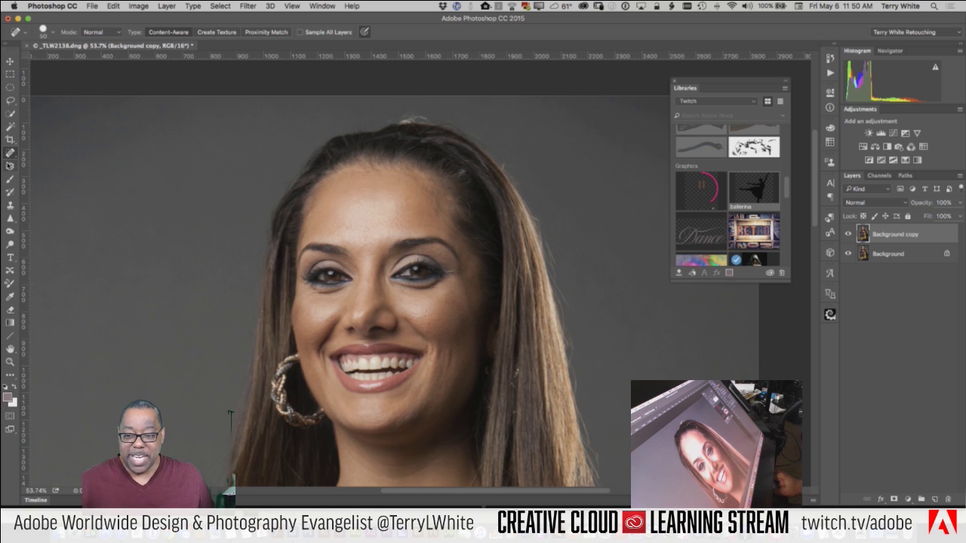
- Patch the shadow under the left eye and fade the patch to 74%
{"action": "left_click", "coordinate": [10, 166]}
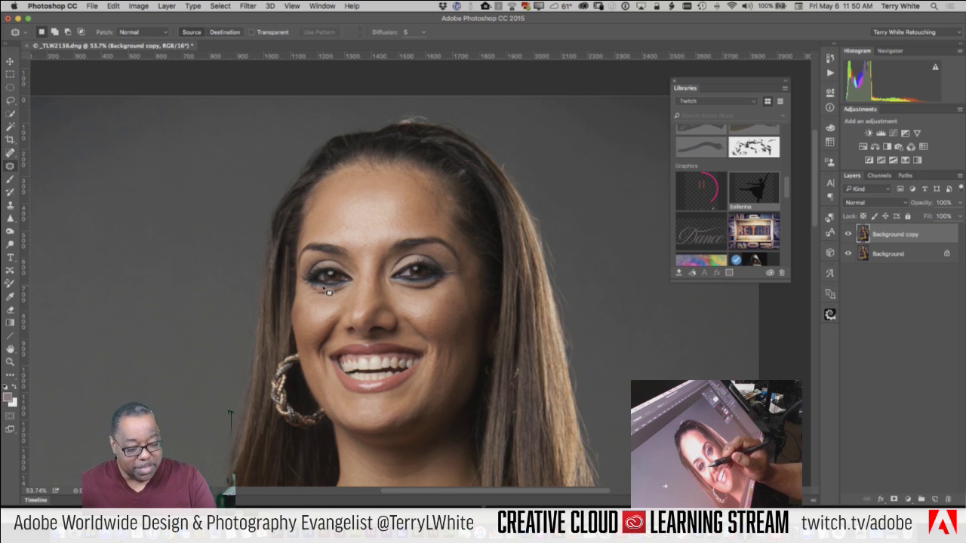
{"action": "mouse_move", "coordinate": [323, 293]}
{"action": "left_mouse_down"}
{"action": "mouse_move", "coordinate": [305, 303]}
{"action": "mouse_move", "coordinate": [342, 300]}
{"action": "mouse_move", "coordinate": [332, 296]}
{"action": "mouse_move", "coordinate": [327, 312]}
{"action": "mouse_move", "coordinate": [329, 340]}
{"action": "left_mouse_up"}
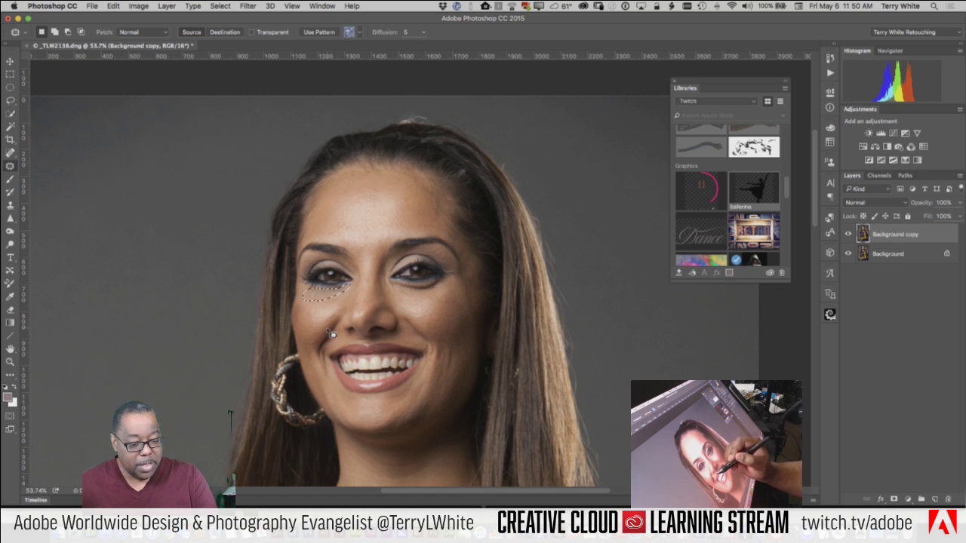
{"action": "key", "text": "super+d"}
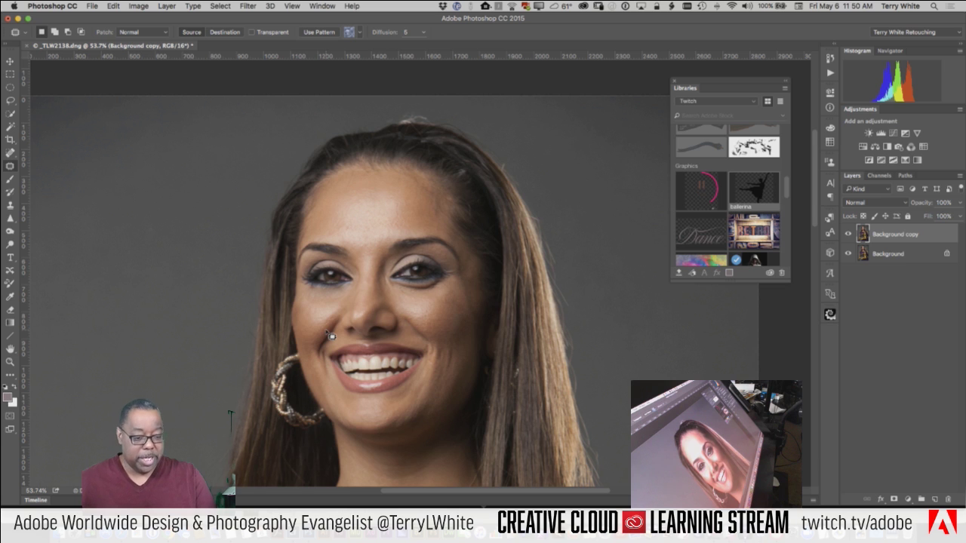
{"action": "left_click", "coordinate": [111, 5]}
{"action": "left_click", "coordinate": [147, 53]}
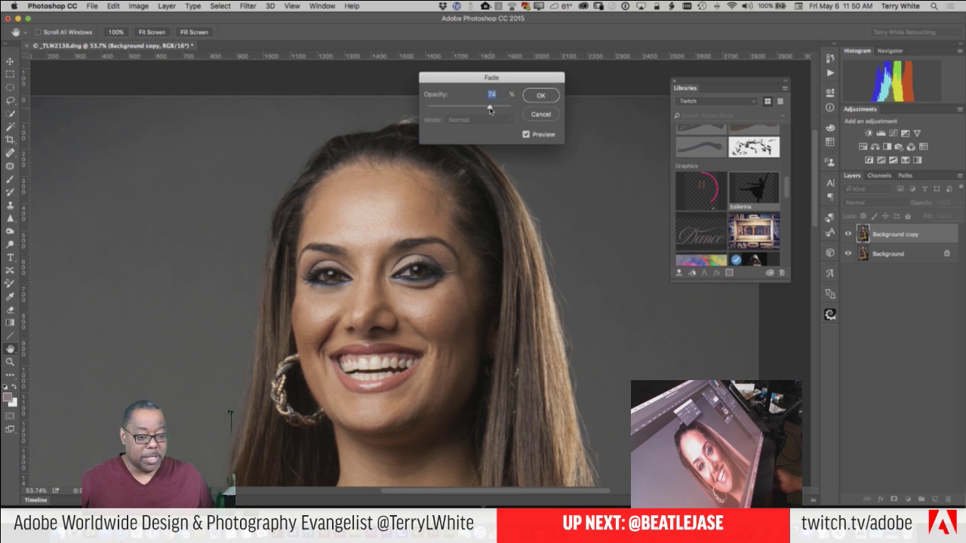
{"action": "left_click", "coordinate": [537, 98]}
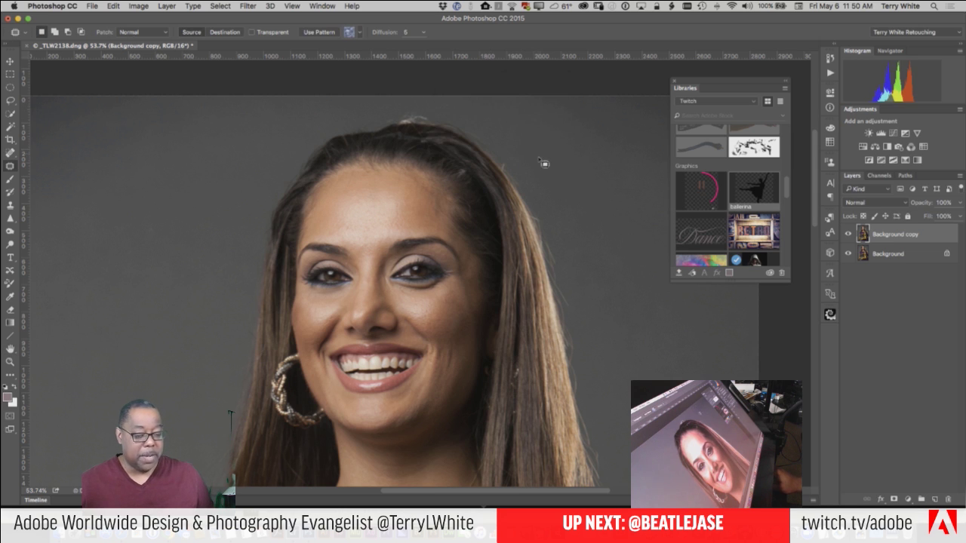
{"action": "key", "text": "ctrl+d"}
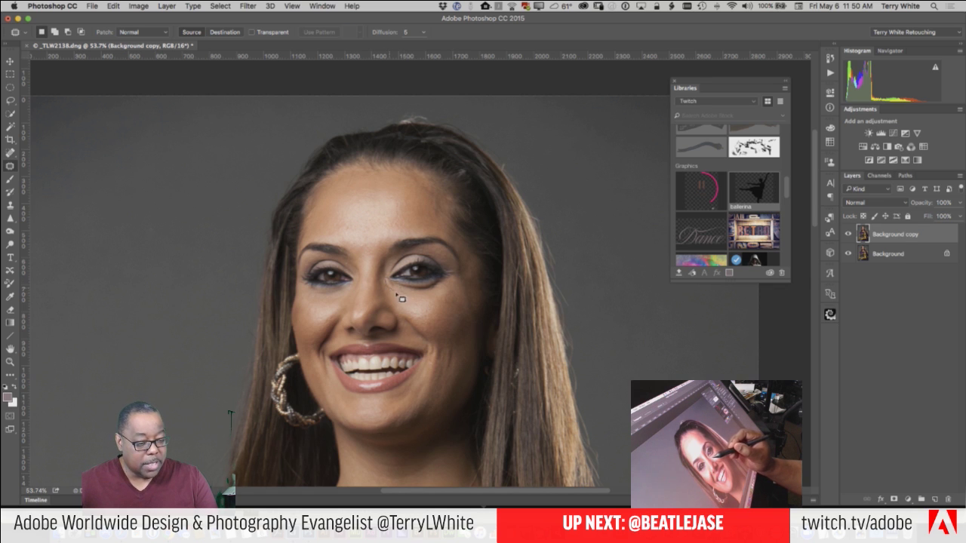
- Patch the right under-eye shadow, fade it partially, merge down, and fit the image on screen
{"action": "mouse_move", "coordinate": [398, 295]}
{"action": "left_mouse_down"}
{"action": "mouse_move", "coordinate": [427, 305]}
{"action": "mouse_move", "coordinate": [443, 284]}
{"action": "mouse_move", "coordinate": [415, 289]}
{"action": "mouse_move", "coordinate": [429, 321]}
{"action": "left_mouse_up"}
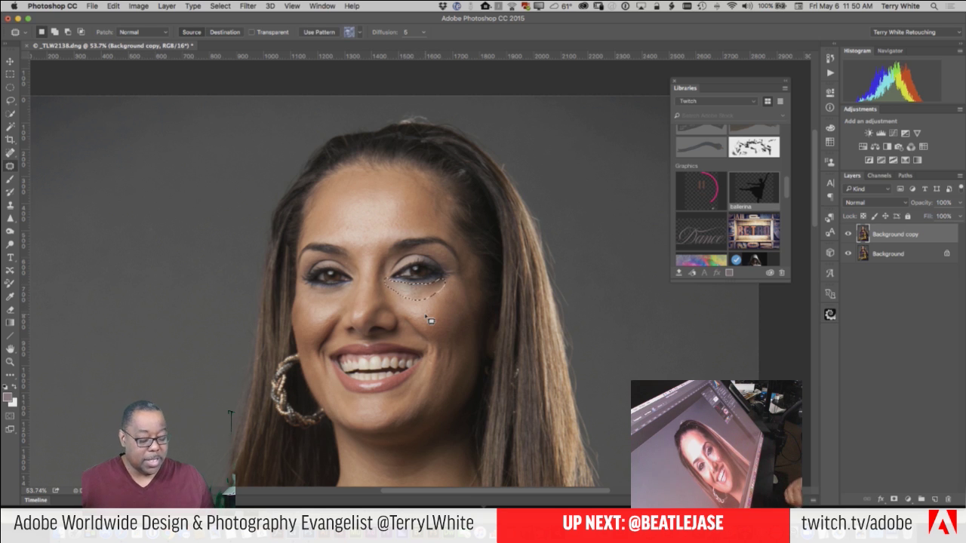
{"action": "key", "text": "ctrl+d"}
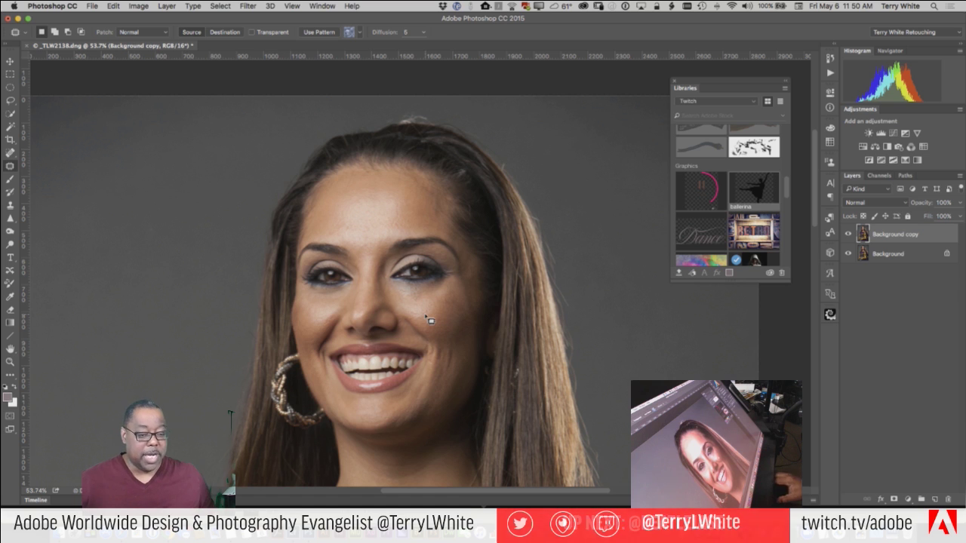
{"action": "left_click", "coordinate": [106, 6]}
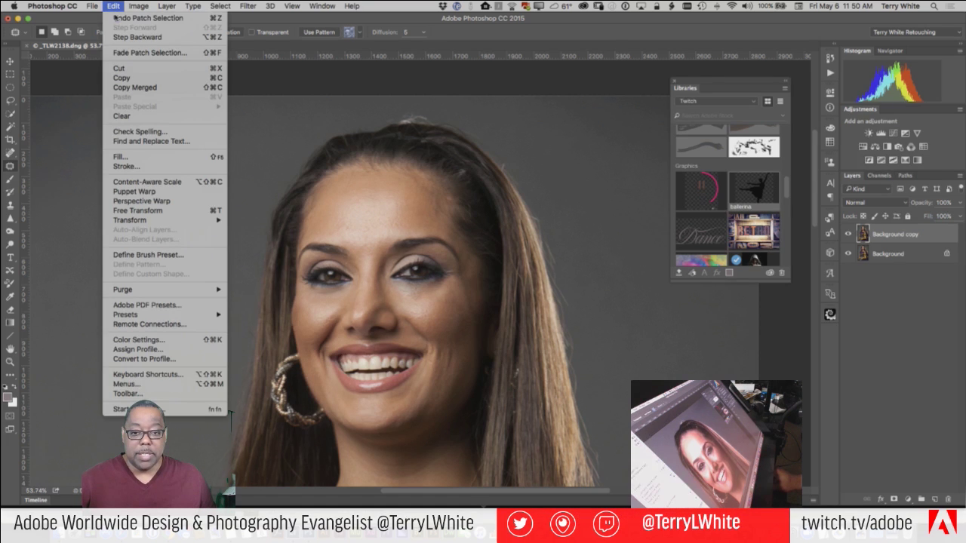
{"action": "left_click", "coordinate": [136, 52]}
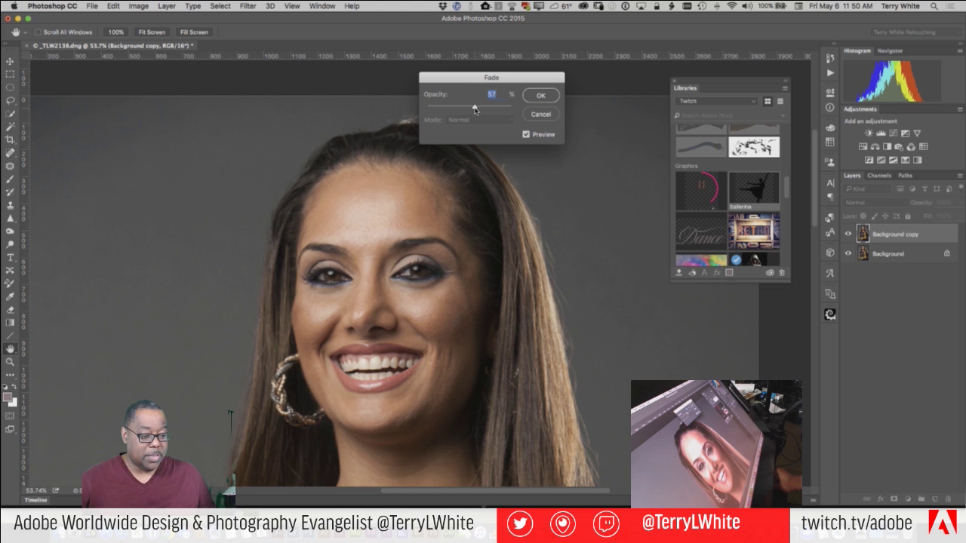
{"action": "left_click", "coordinate": [541, 95]}
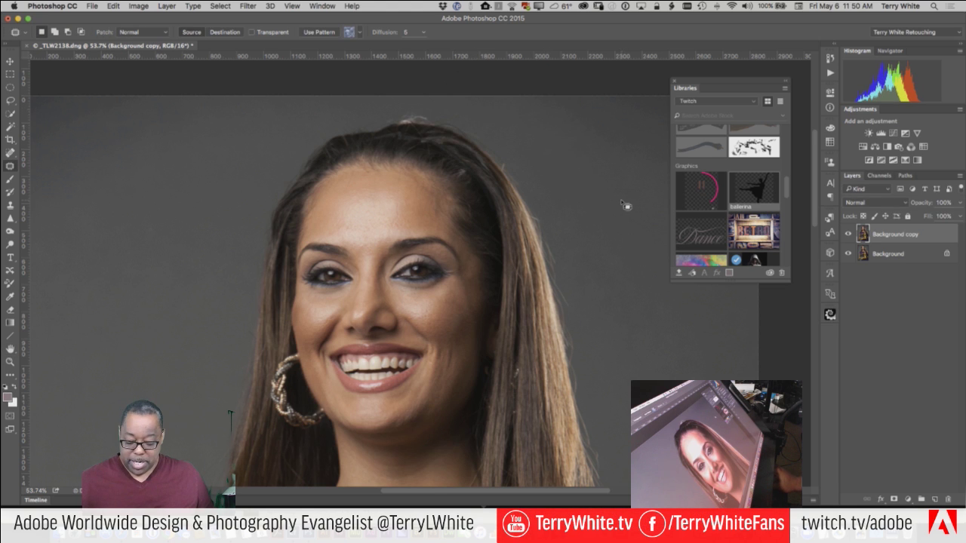
{"action": "key", "text": "super+e"}
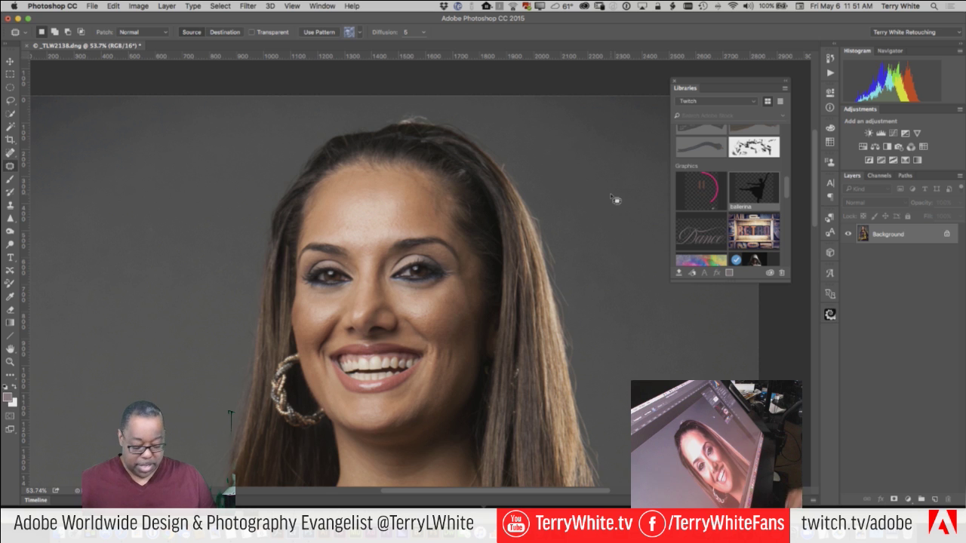
{"action": "key", "text": "super+0"}
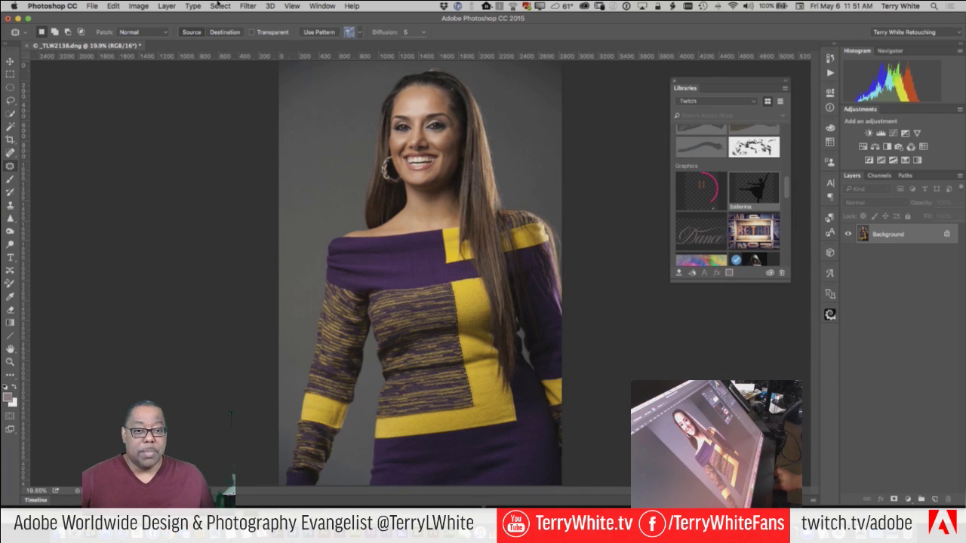
- Open Filter > Liquify, set the Forward Warp brush to 200, and nudge the left waistline inward
{"action": "left_click", "coordinate": [241, 6]}
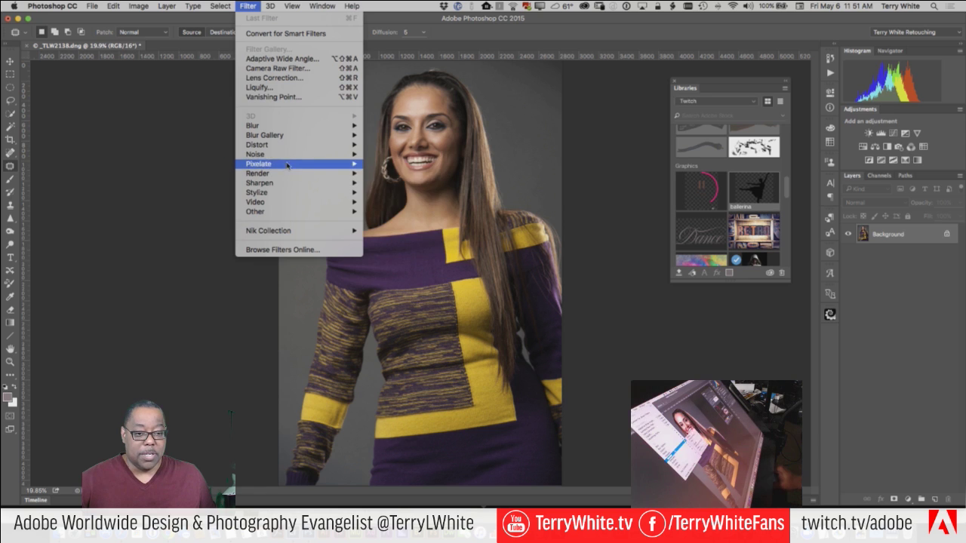
{"action": "left_click", "coordinate": [259, 87]}
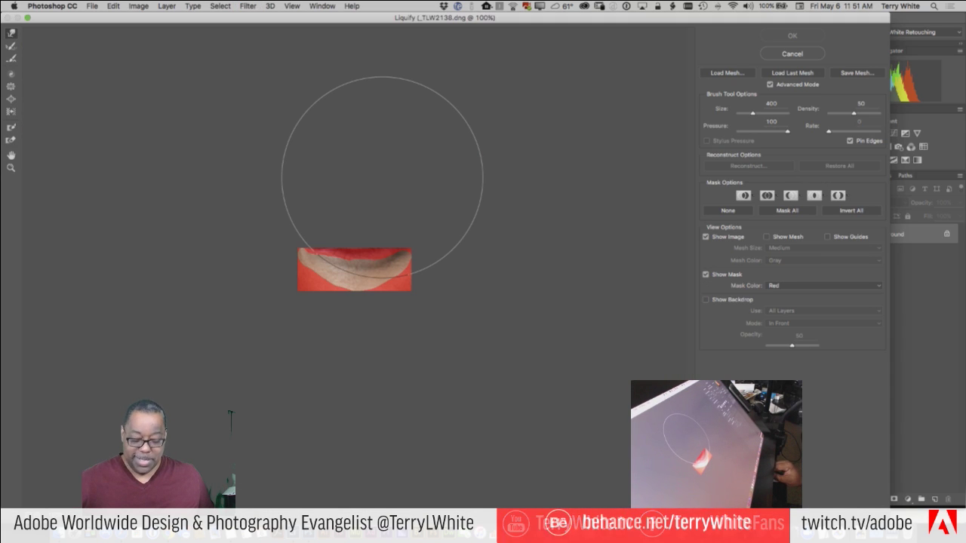
{"action": "key", "text": "alt"}
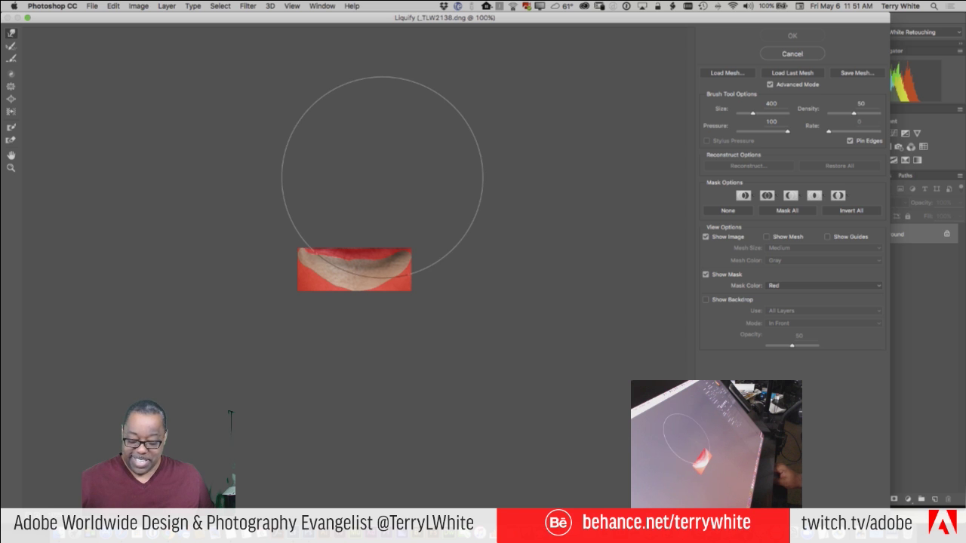
{"action": "left_click", "coordinate": [805, 56]}
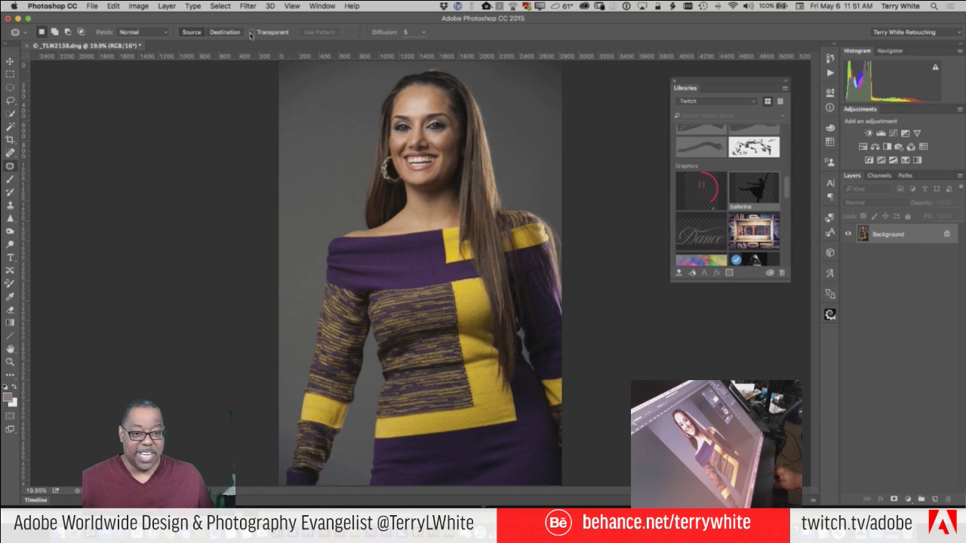
{"action": "left_click", "coordinate": [249, 6]}
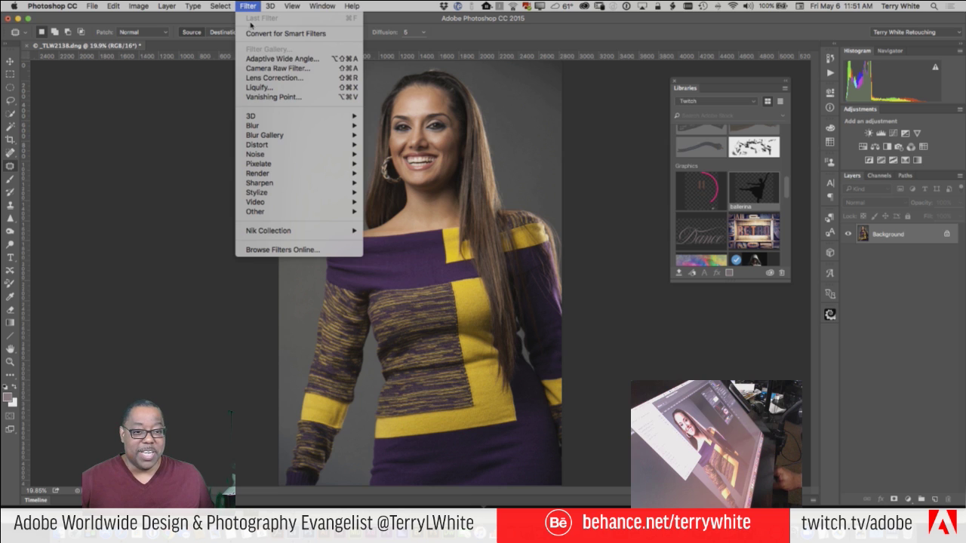
{"action": "left_click", "coordinate": [260, 87]}
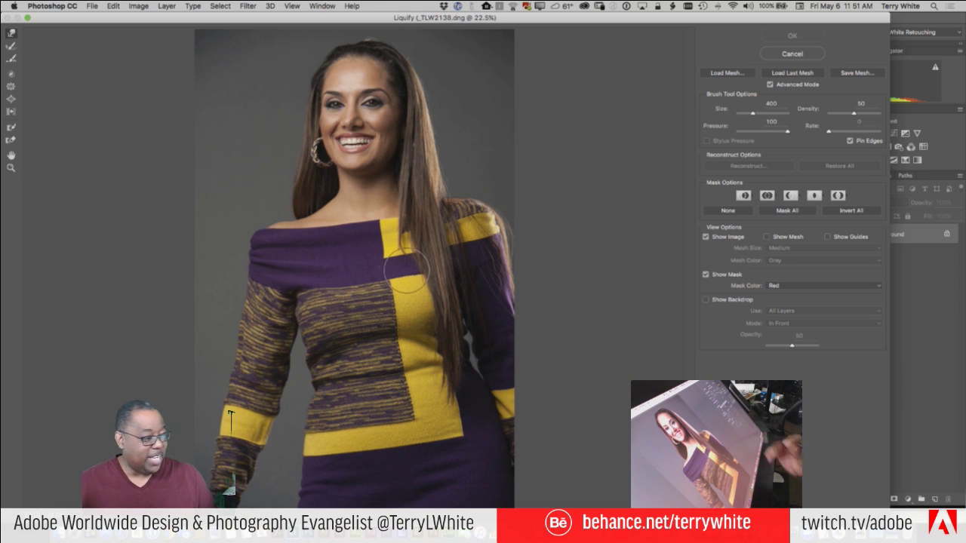
{"action": "key", "text": "bracketleft"}
{"action": "key", "text": "bracketleft"}
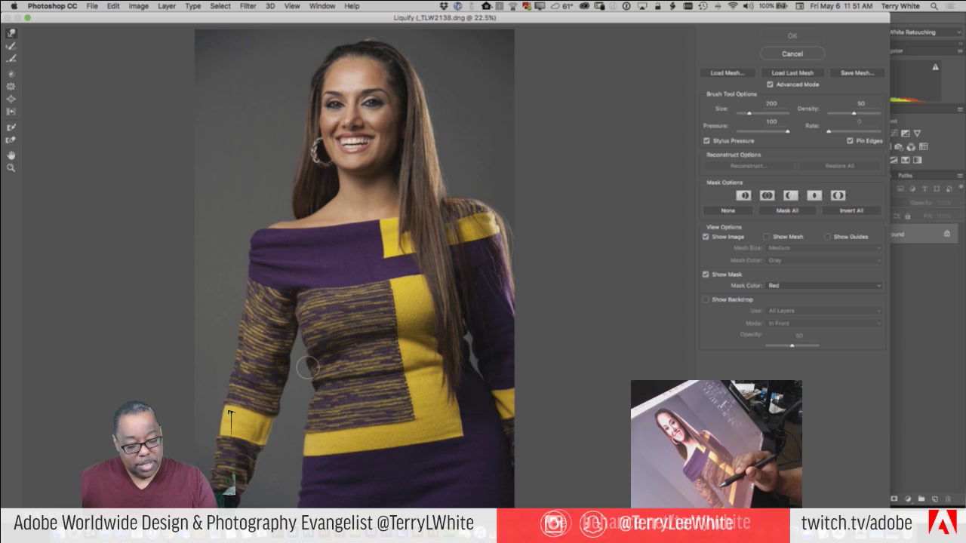
{"action": "left_click_drag", "start_coordinate": [306, 362], "coordinate": [309, 369]}
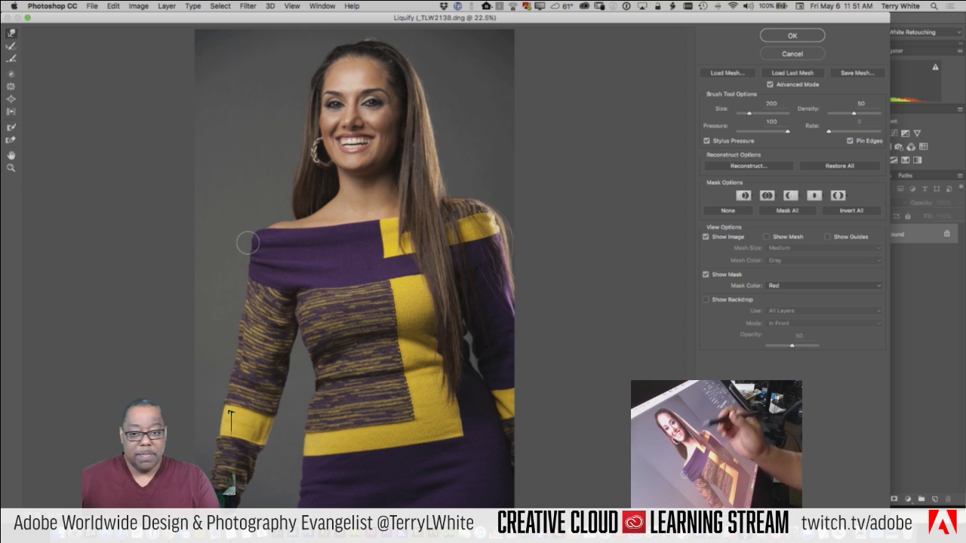
- Paint a freeze mask over the sleeve beside her waist and zoom in on its edge
{"action": "left_click", "coordinate": [12, 128]}
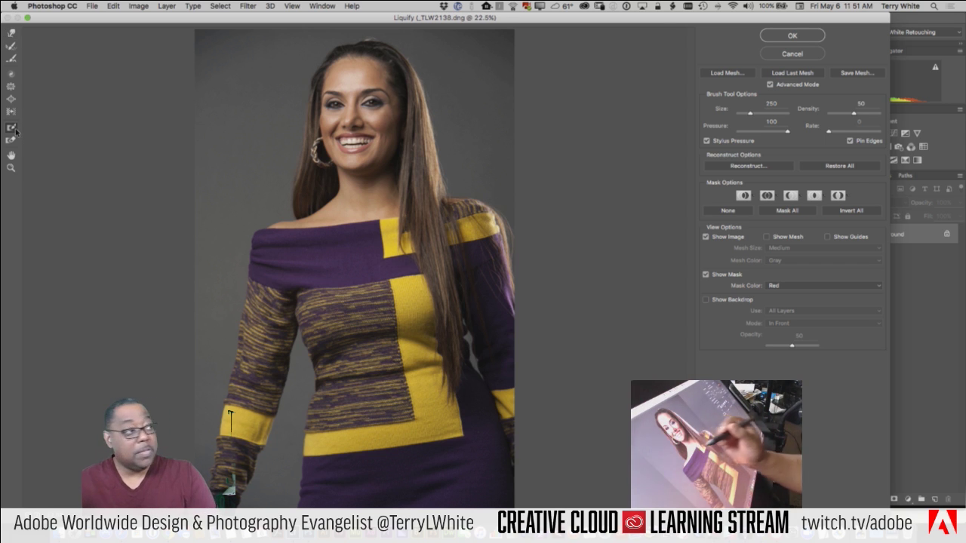
{"action": "left_click", "coordinate": [486, 349]}
{"action": "mouse_move", "coordinate": [486, 348]}
{"action": "left_mouse_down"}
{"action": "mouse_move", "coordinate": [483, 335]}
{"action": "mouse_move", "coordinate": [489, 368]}
{"action": "mouse_move", "coordinate": [480, 327]}
{"action": "left_mouse_up"}
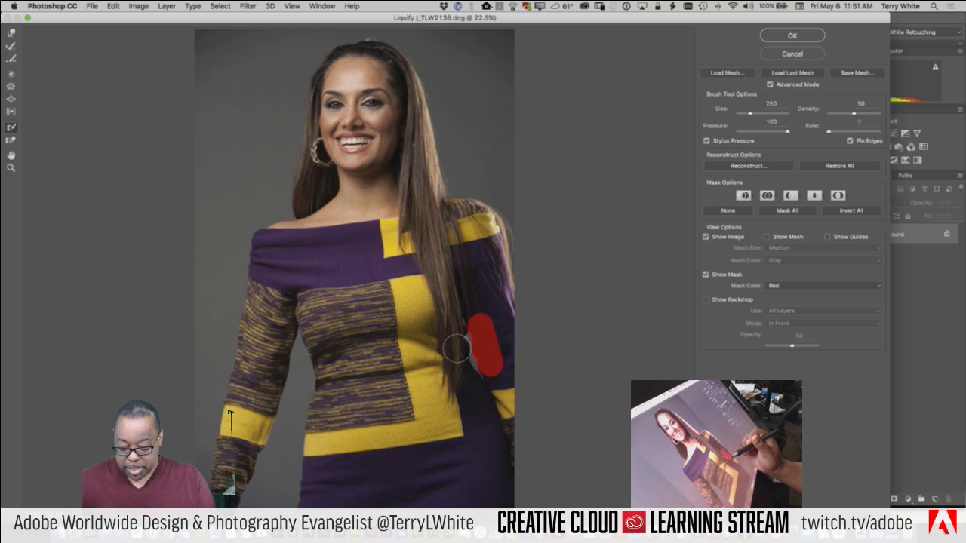
{"action": "key", "text": "w"}
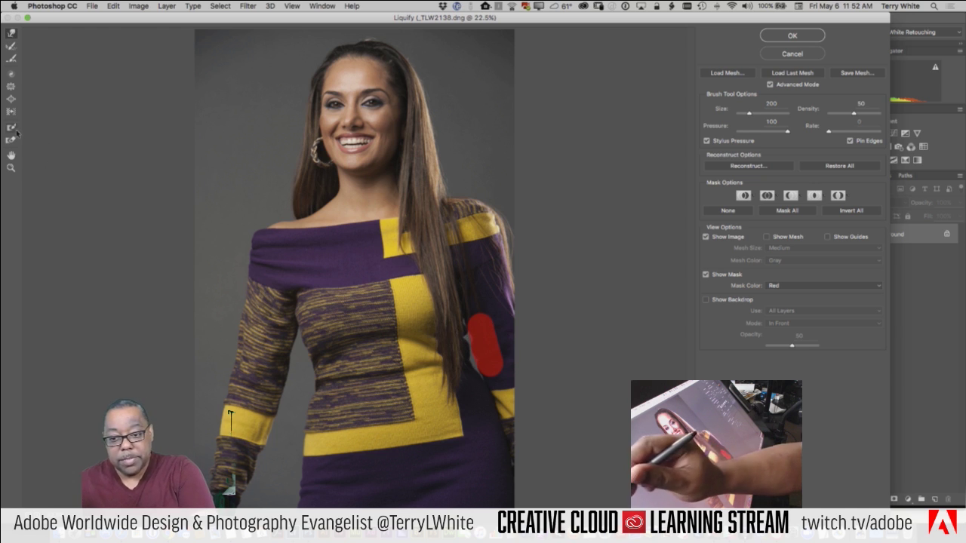
{"action": "key", "text": "f"}
{"action": "left_click_drag", "start_coordinate": [483, 353], "coordinate": [487, 360]}
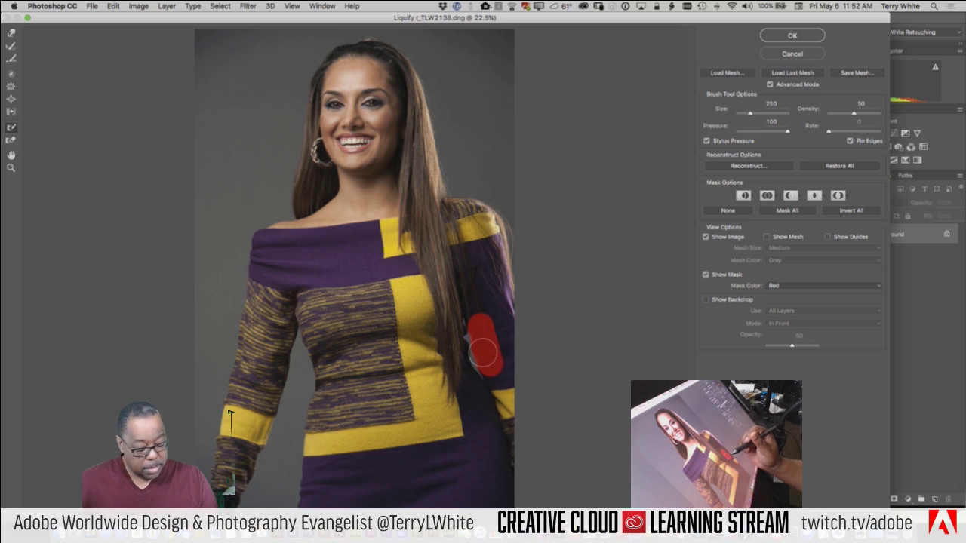
{"action": "key", "text": "z"}
{"action": "left_click_drag", "start_coordinate": [447, 309], "coordinate": [510, 403]}
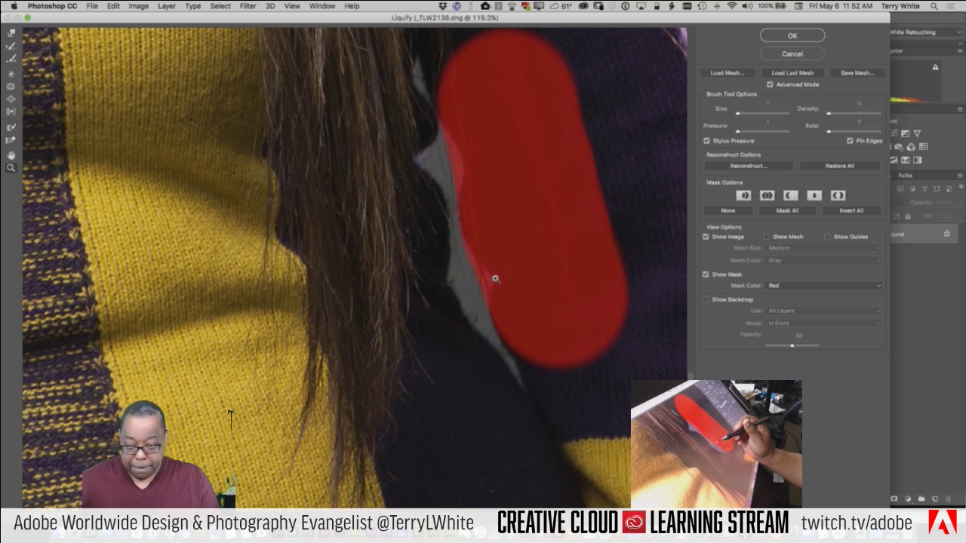
- Set the freeze mask brush to size 200 and apply the Liquify changes
{"action": "left_click", "coordinate": [12, 128]}
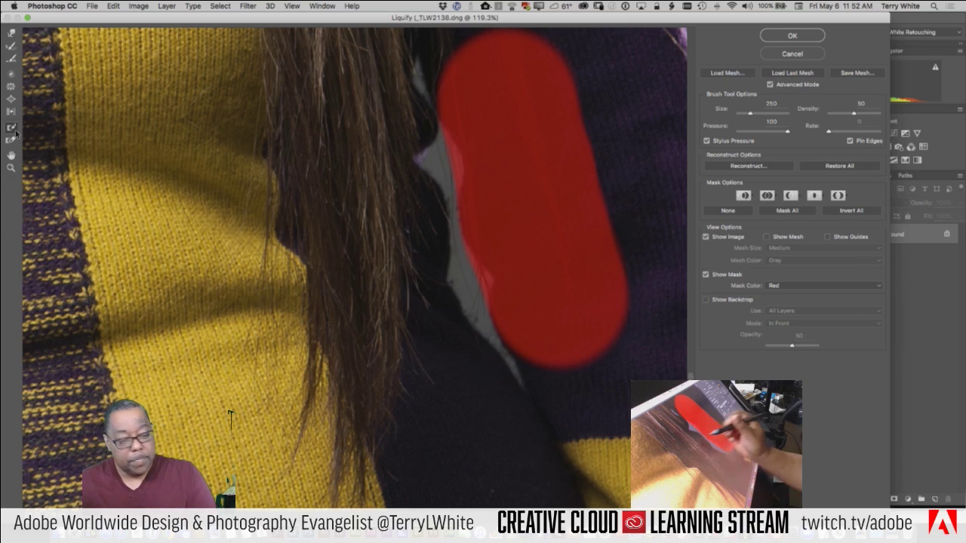
{"action": "key", "text": "bracketleft"}
{"action": "key", "text": "bracketleft"}
{"action": "key", "text": "bracketleft"}
{"action": "key", "text": "bracketleft"}
{"action": "key", "text": "bracketleft"}
{"action": "key", "text": "bracketleft"}
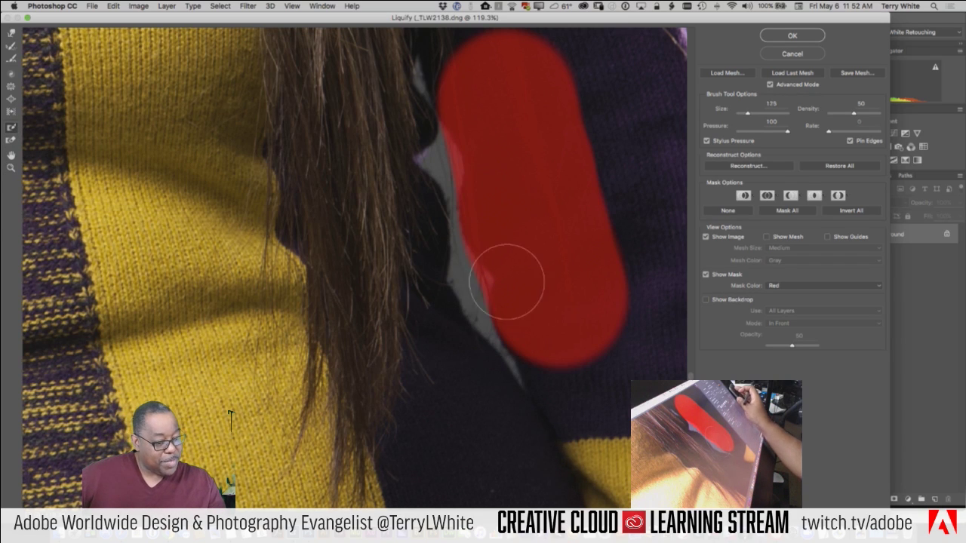
{"action": "key", "text": "bracketright"}
{"action": "key", "text": "bracketright"}
{"action": "key", "text": "bracketright"}
{"action": "key", "text": "bracketright"}
{"action": "key", "text": "bracketleft"}
{"action": "key", "text": "bracketleft"}
{"action": "key", "text": "bracketleft"}
{"action": "key", "text": "bracketleft"}
{"action": "key", "text": "bracketright"}
{"action": "key", "text": "bracketright"}
{"action": "key", "text": "bracketright"}
{"action": "key", "text": "bracketright"}
{"action": "key", "text": "bracketright"}
{"action": "key", "text": "bracketright"}
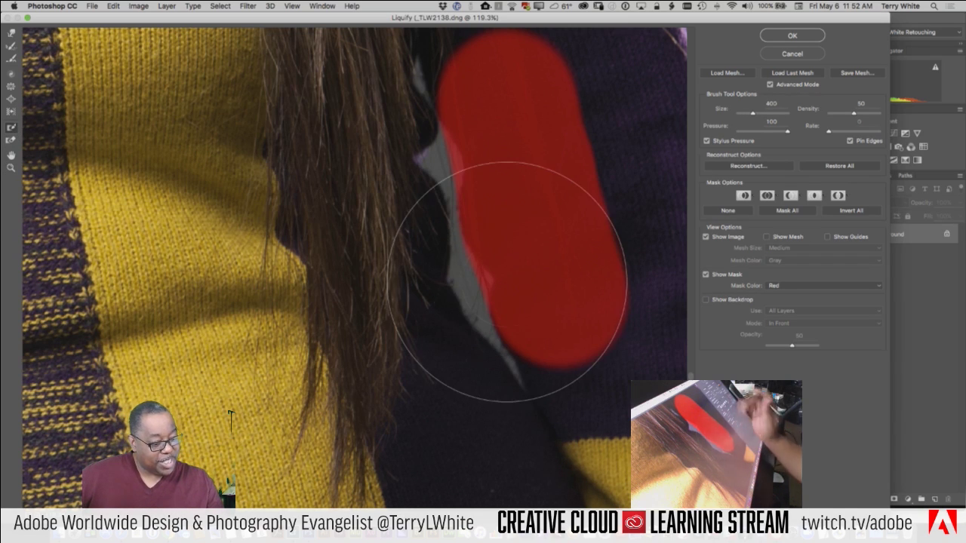
{"action": "key", "text": "bracketleft"}
{"action": "key", "text": "bracketleft"}
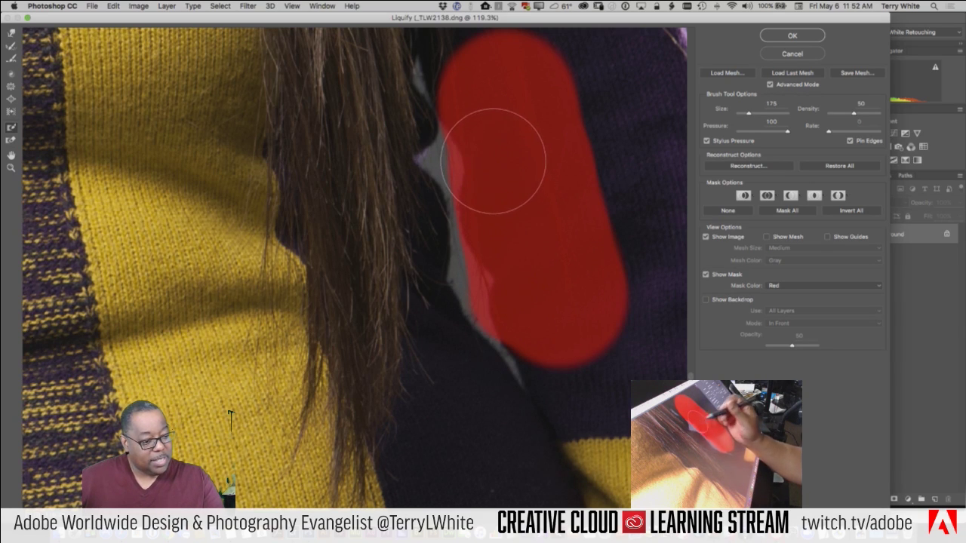
{"action": "key", "text": "bracketright"}
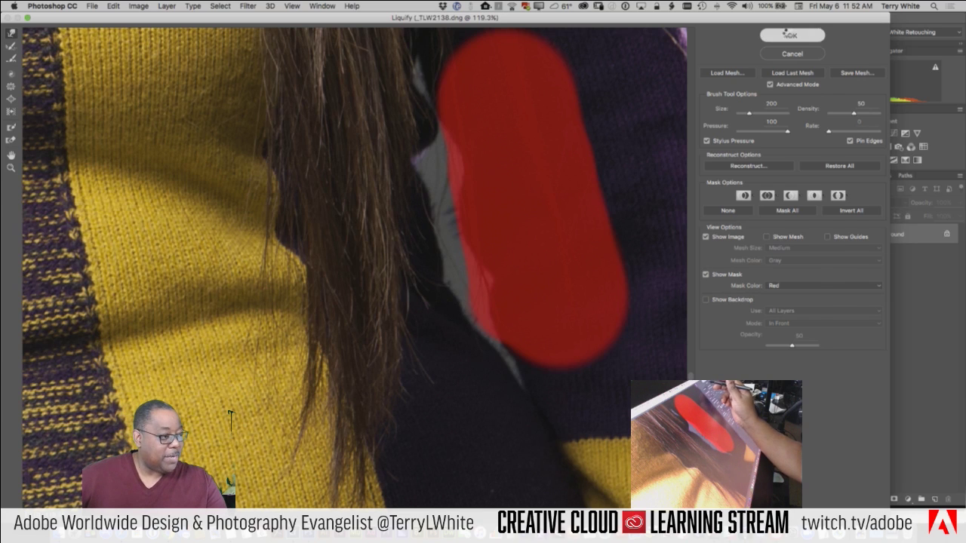
{"action": "left_click", "coordinate": [787, 35]}
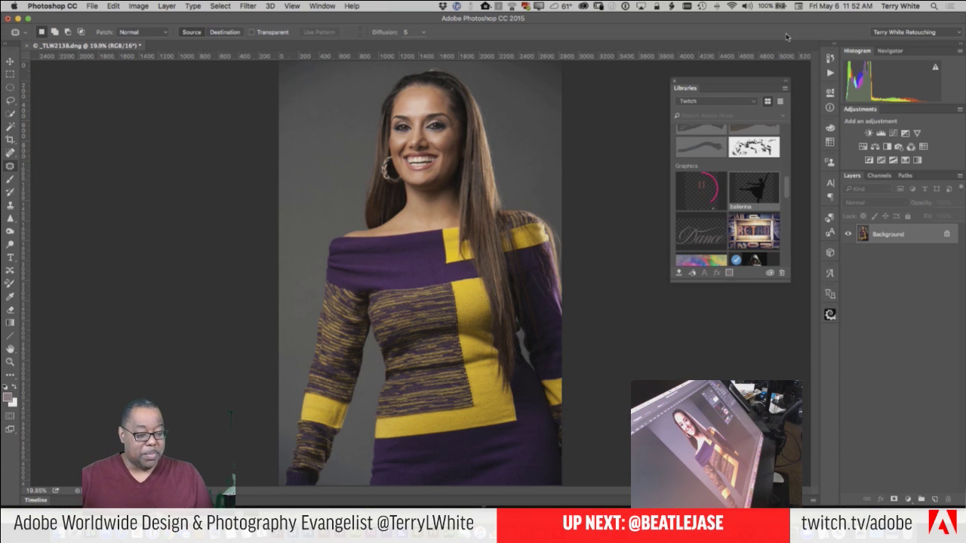
- Save the portrait as _TLW2138-Edit.psd, close it, and switch back to Lightroom
{"action": "key", "text": "ctrl+s"}
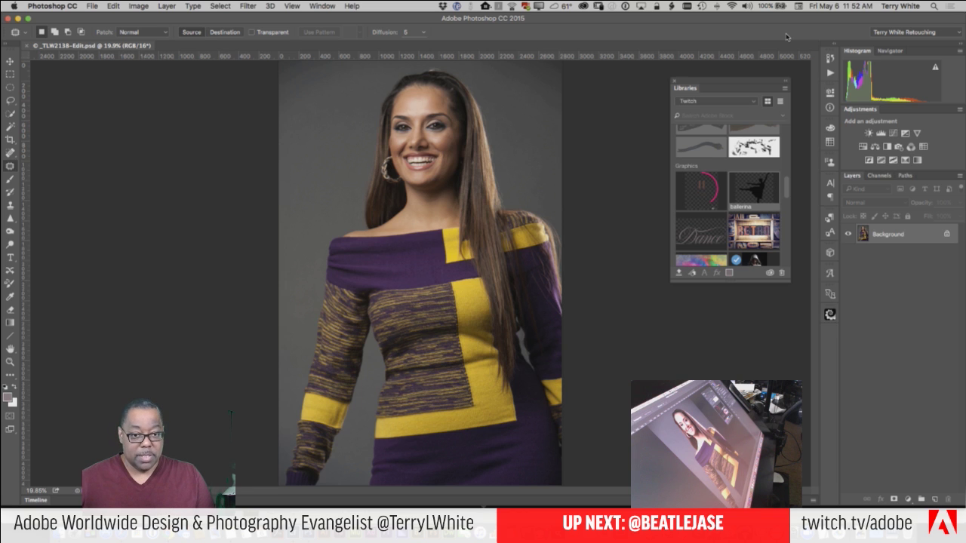
{"action": "key", "text": "super+w"}
{"action": "key", "text": "super+Tab"}
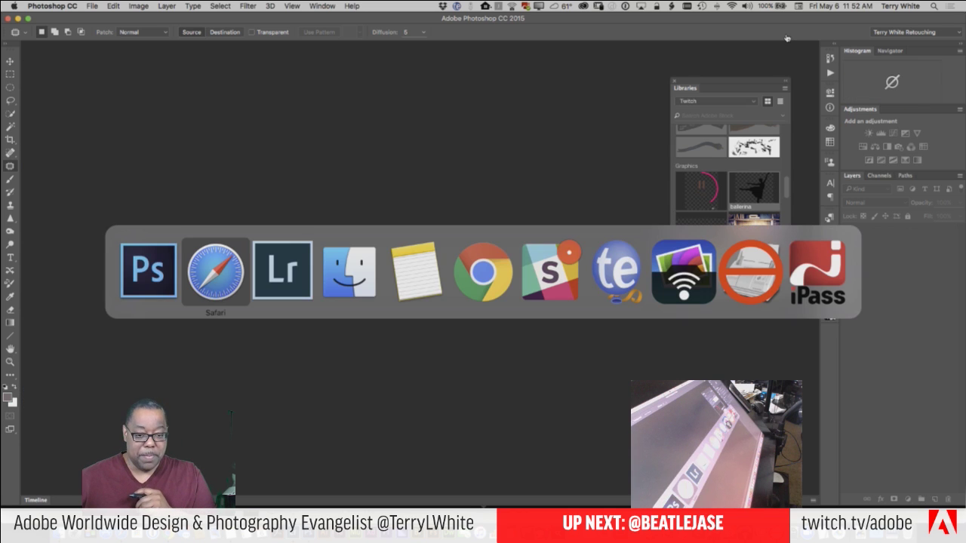
{"action": "key", "text": "super+Tab"}
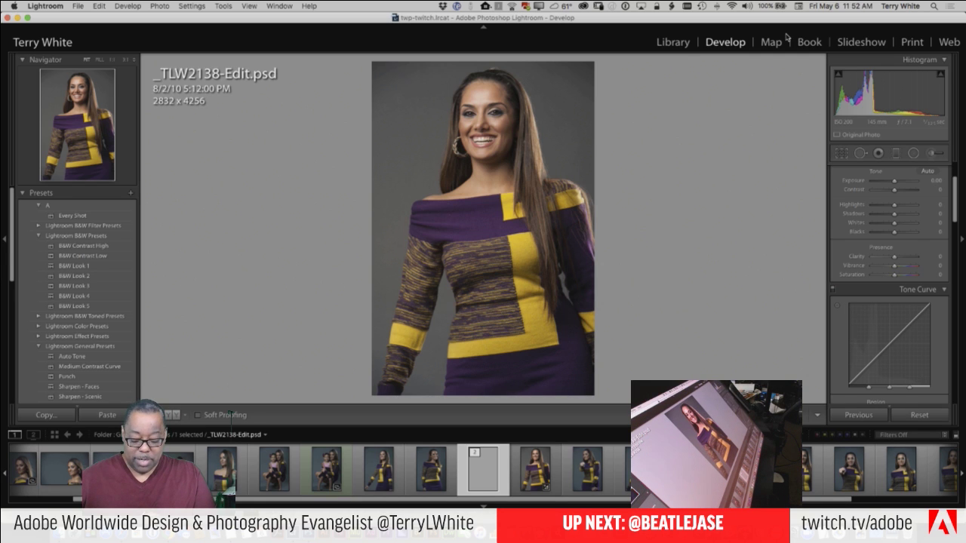
- Select the original _TLW2138.dng in Grid view and show it enlarged in Loupe
{"action": "key", "text": "g"}
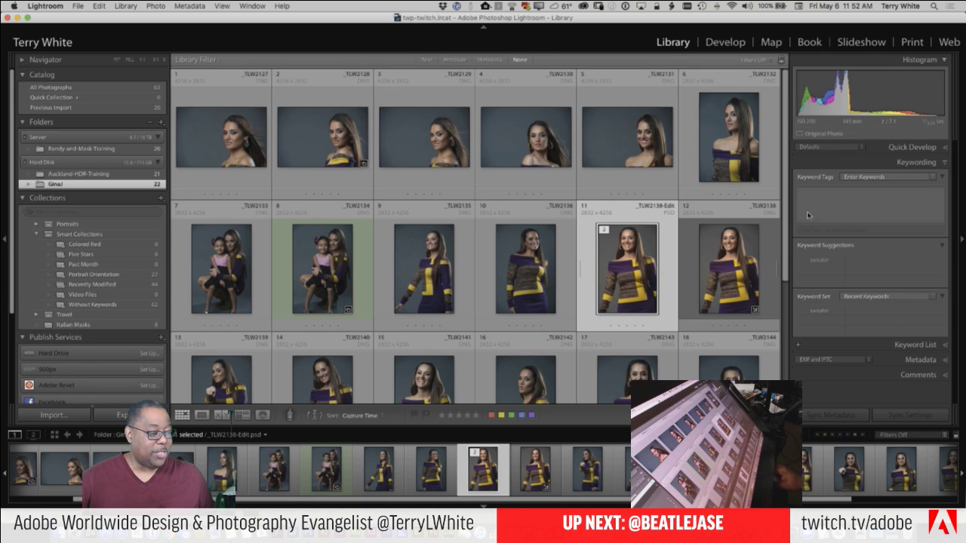
{"action": "left_click", "coordinate": [740, 273]}
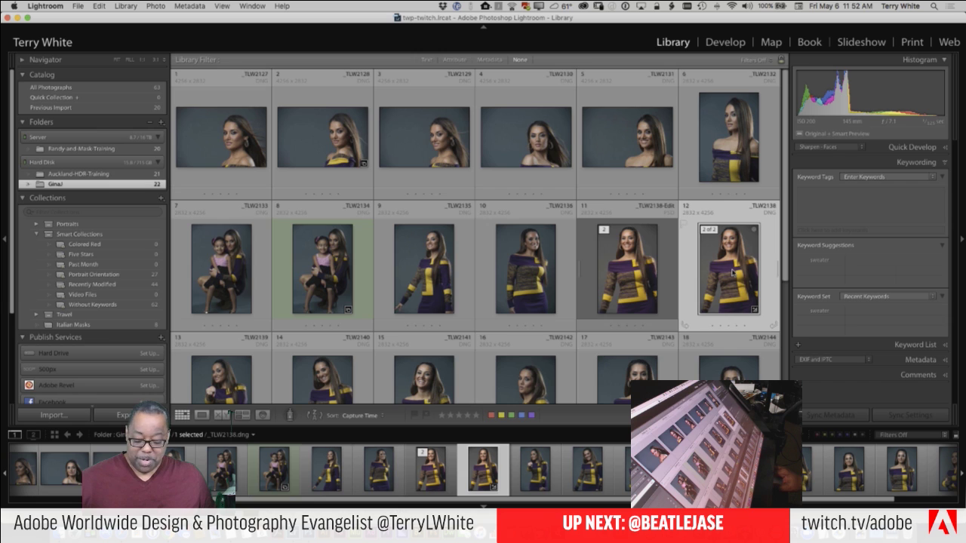
{"action": "key", "text": "e"}
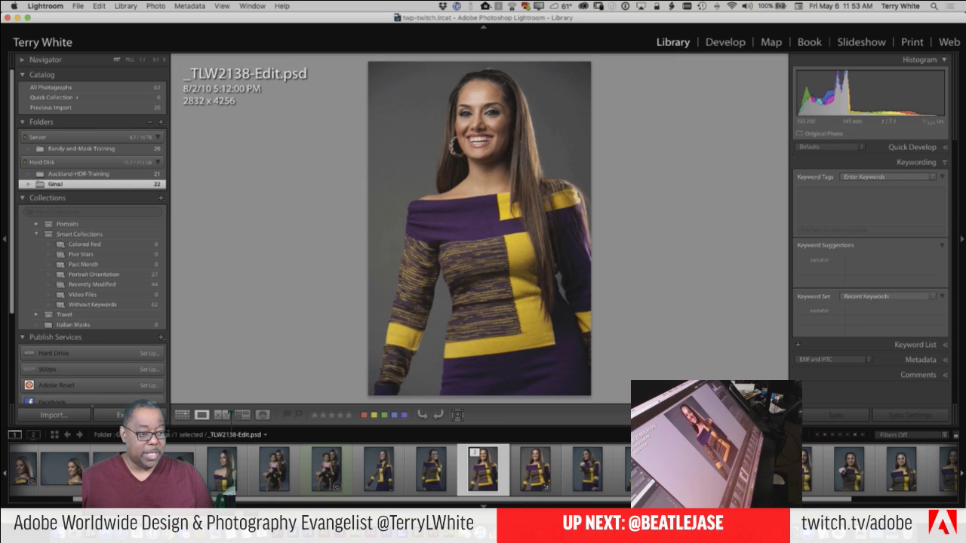
- Flip repeatedly between the original DNG and _TLW2138-Edit.psd, then return to Grid view
{"action": "key", "text": "Right"}
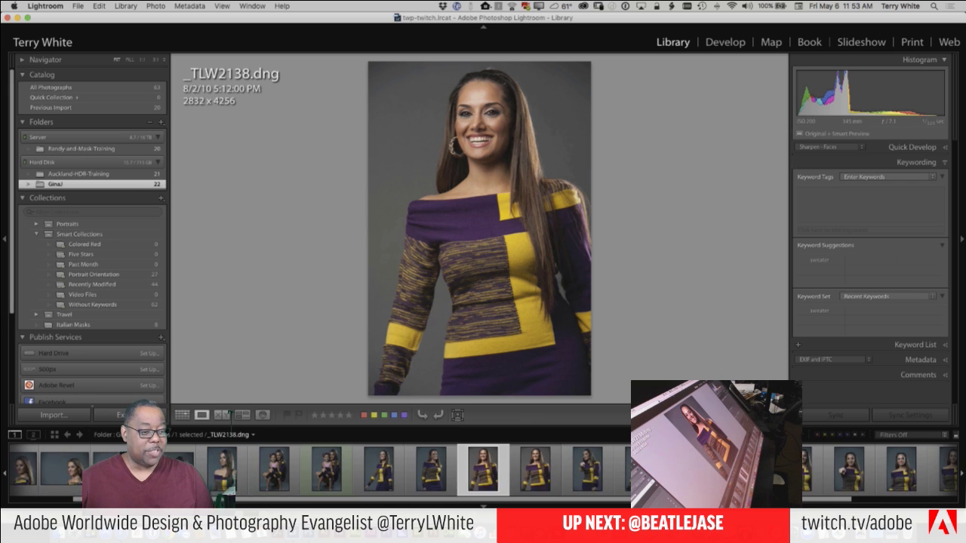
{"action": "key", "text": "Left"}
{"action": "key", "text": "Right"}
{"action": "key", "text": "Left"}
{"action": "key", "text": "Right"}
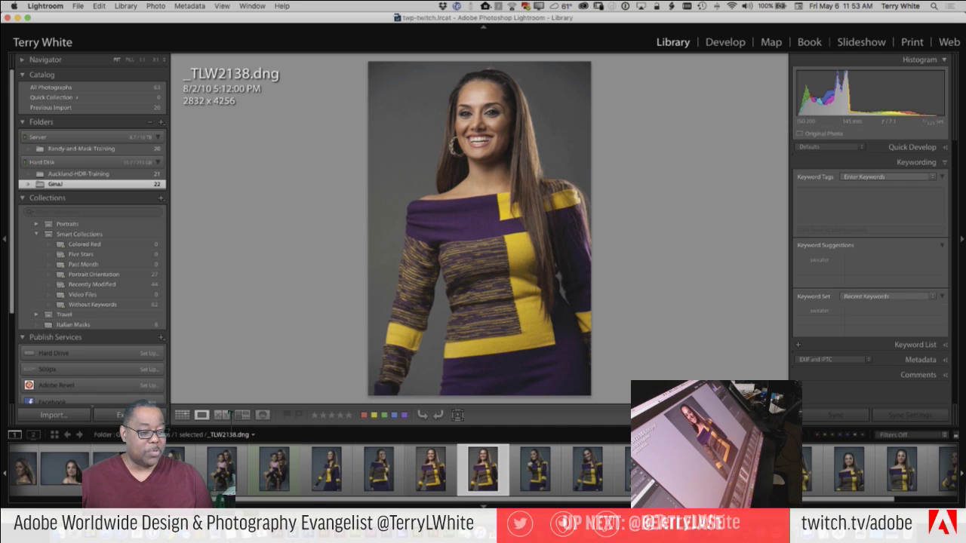
{"action": "key", "text": "Left"}
{"action": "key", "text": "Right"}
{"action": "key", "text": "Left"}
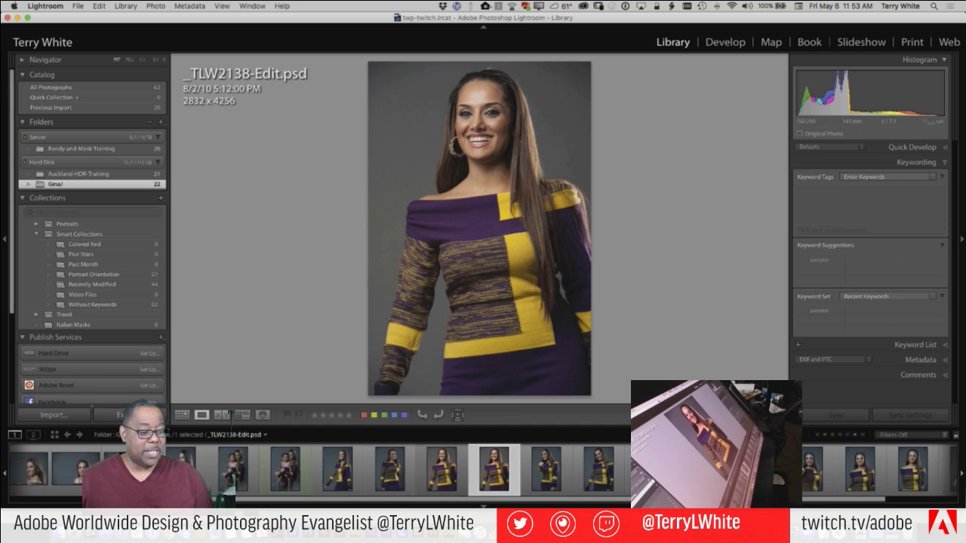
{"action": "key", "text": "Right"}
{"action": "key", "text": "Left"}
{"action": "key", "text": "Right"}
{"action": "key", "text": "Left"}
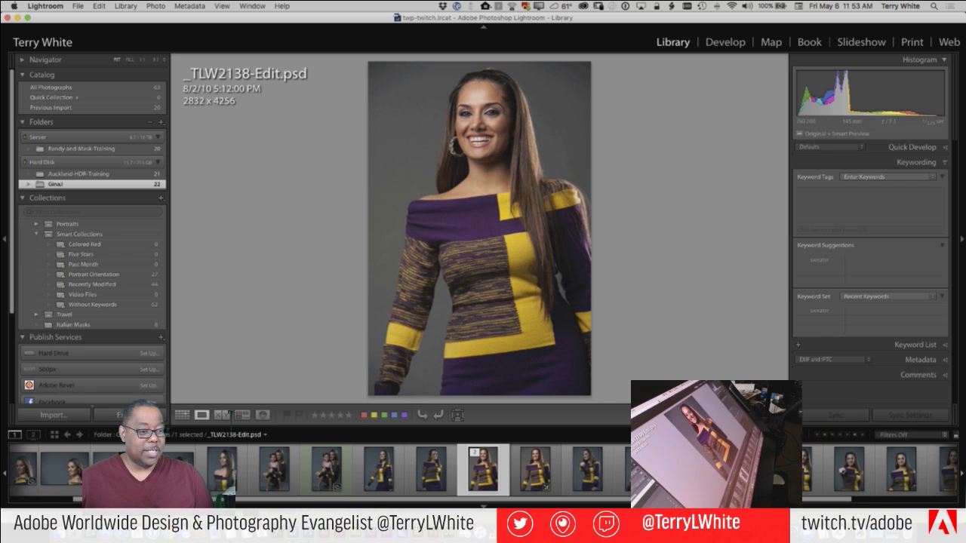
{"action": "key", "text": "Right"}
{"action": "key", "text": "Left"}
{"action": "key", "text": "Right"}
{"action": "key", "text": "Left"}
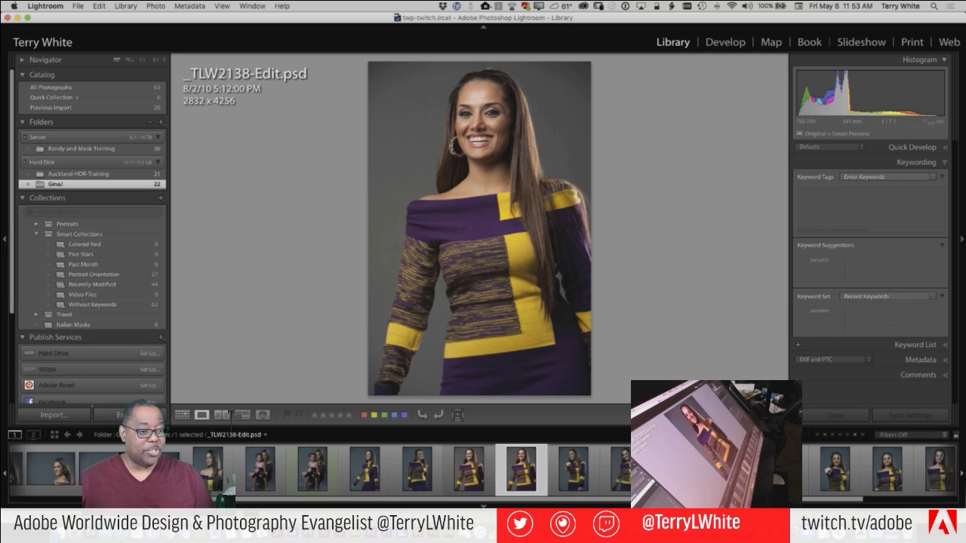
{"action": "key", "text": "Right"}
{"action": "key", "text": "Left"}
{"action": "key", "text": "Right"}
{"action": "key", "text": "Left"}
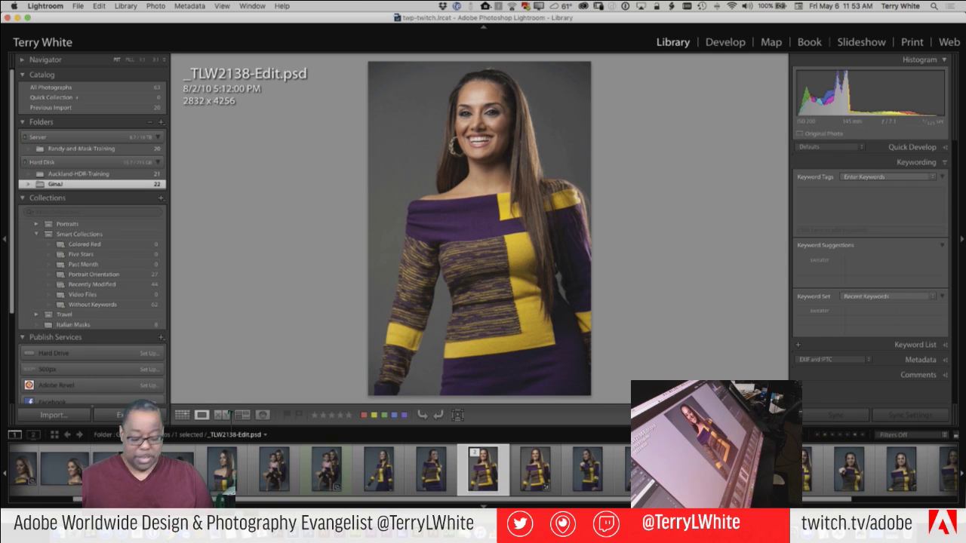
{"action": "key", "text": "g"}
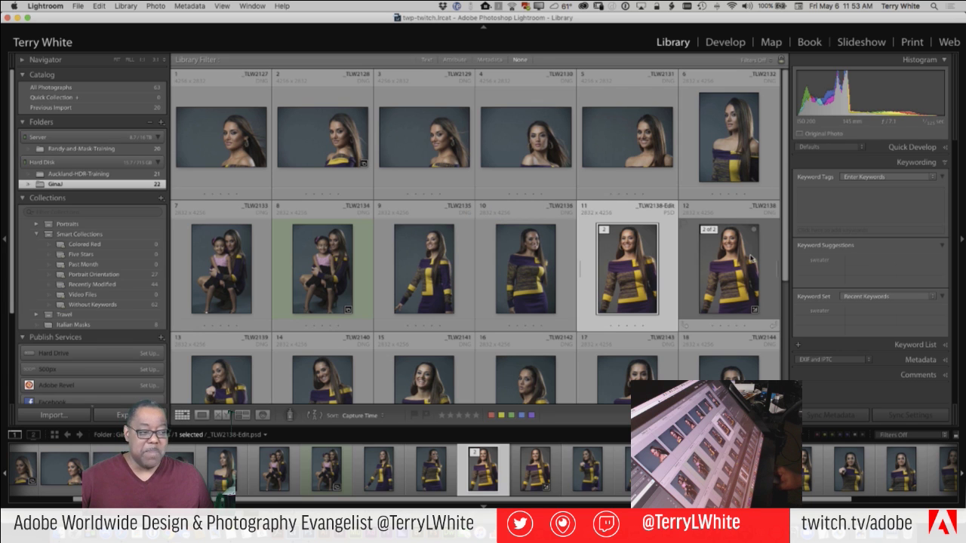
- Begin deleting _TLW2138.dng, then cancel so the original stays in the catalog
{"action": "left_click", "coordinate": [750, 259]}
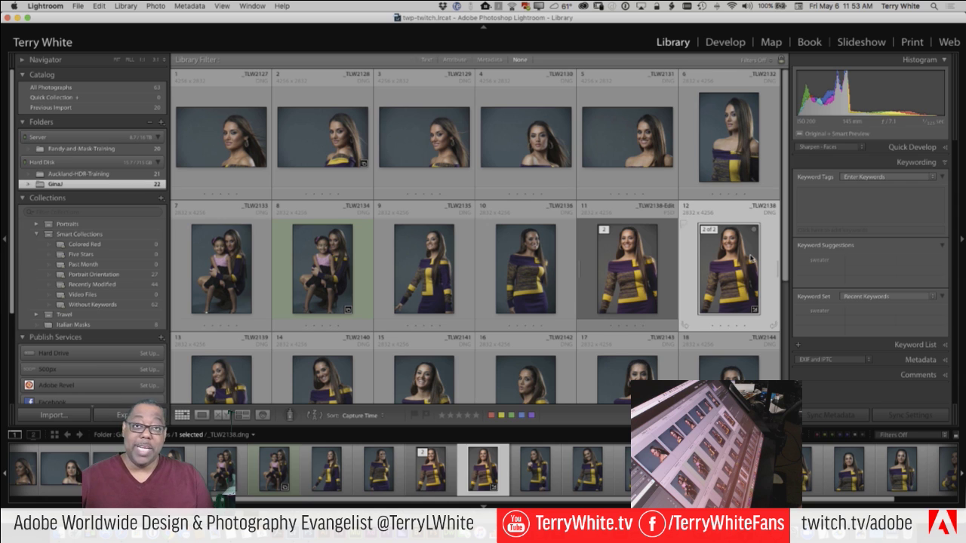
{"action": "key", "text": "Delete"}
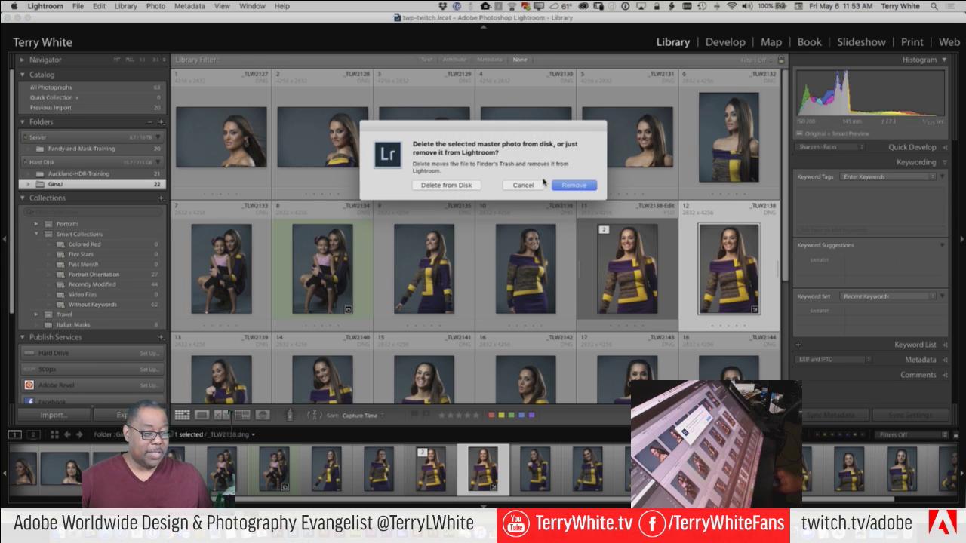
{"action": "left_click", "coordinate": [524, 185]}
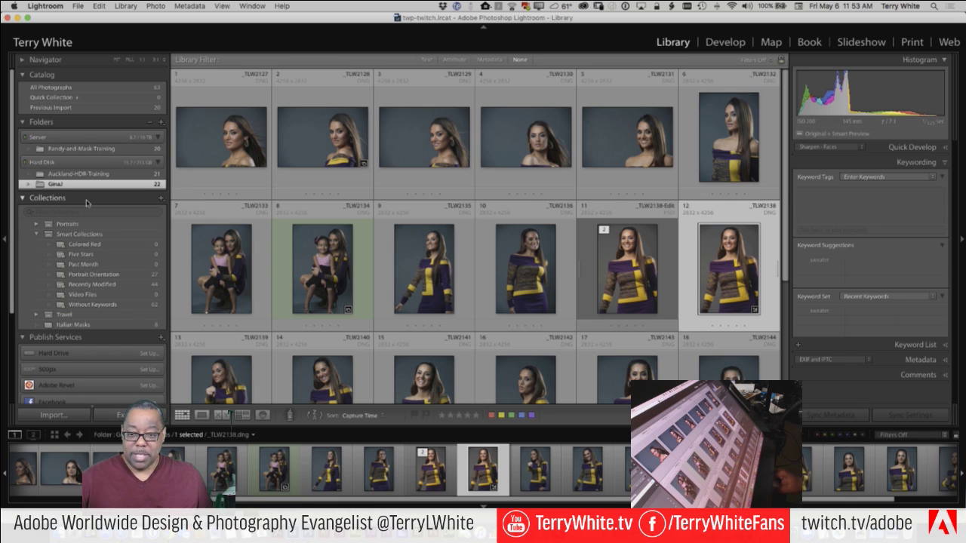
- Expand the Portraits collection set and open Gina Favorites
{"action": "scroll", "coordinate": [60, 203], "scroll_direction": "down", "scroll_amount": 1}
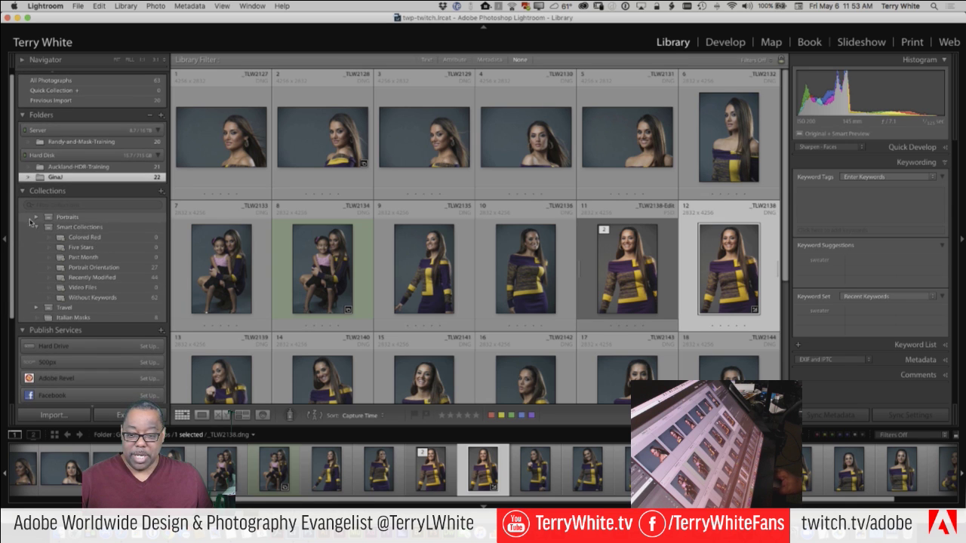
{"action": "left_click", "coordinate": [36, 219]}
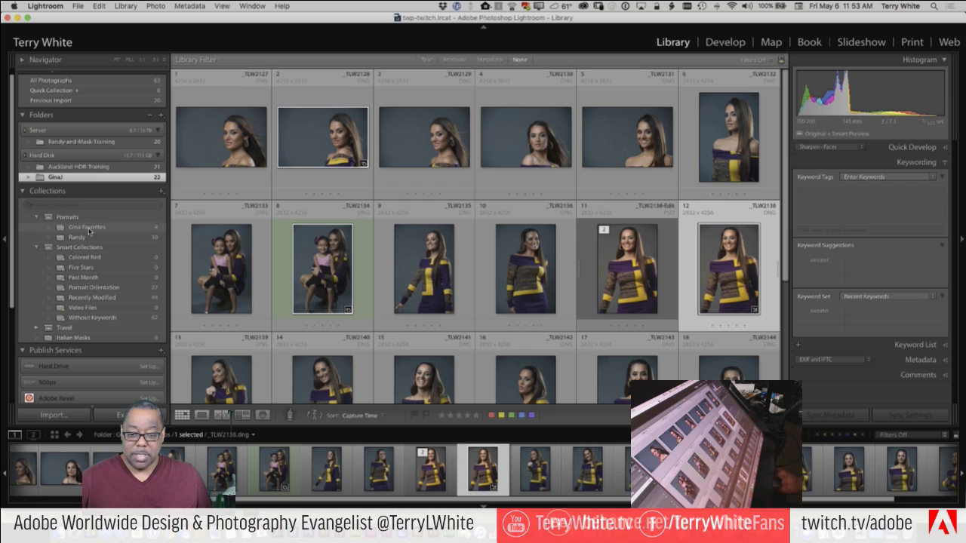
{"action": "left_click", "coordinate": [87, 227]}
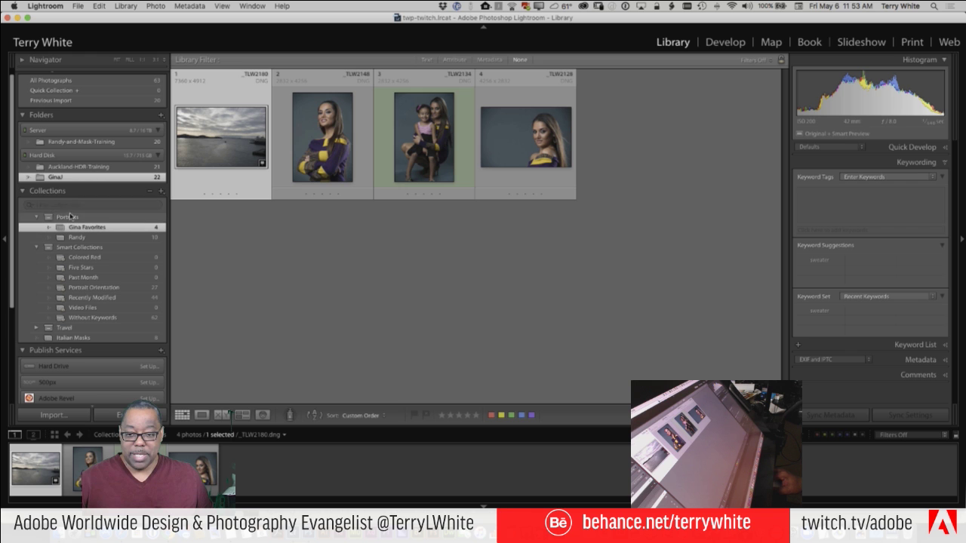
{"action": "left_click", "coordinate": [65, 177]}
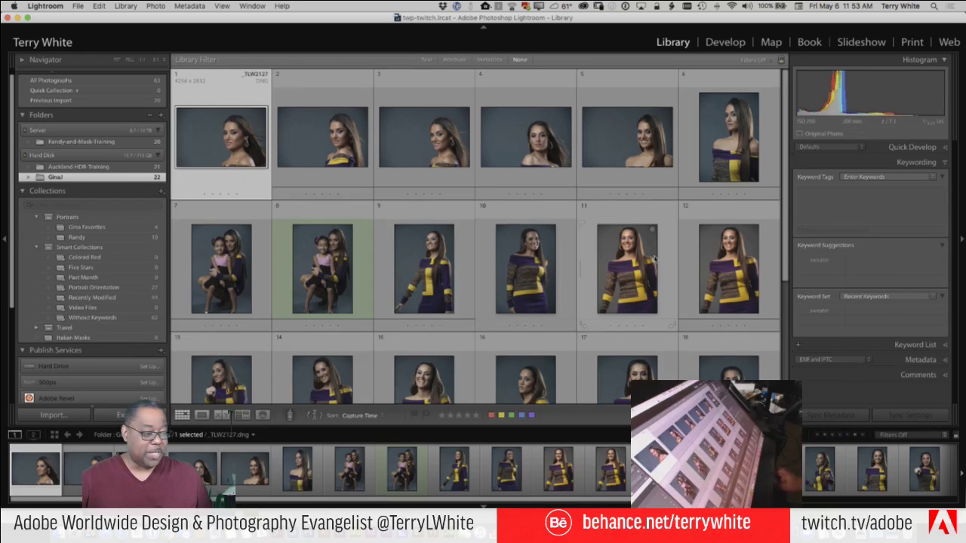
{"action": "scroll", "coordinate": [632, 255], "scroll_direction": "down", "scroll_amount": 1}
{"action": "left_click_drag", "start_coordinate": [632, 255], "coordinate": [104, 226]}
{"action": "left_click", "coordinate": [104, 226]}
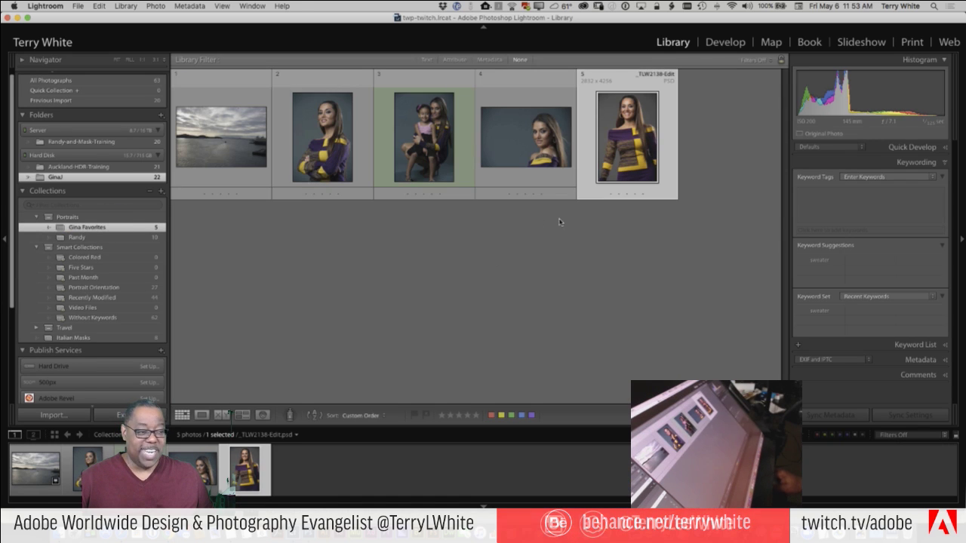
{"action": "left_click_drag", "start_coordinate": [618, 155], "coordinate": [389, 157]}
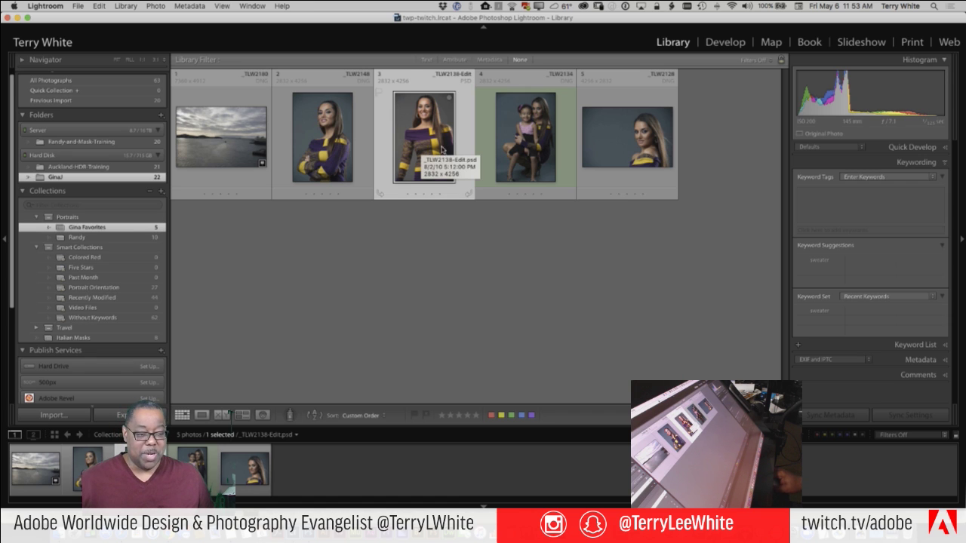
- Collapse the Keywording panel and expand the Metadata panel
{"action": "key", "text": "alt"}
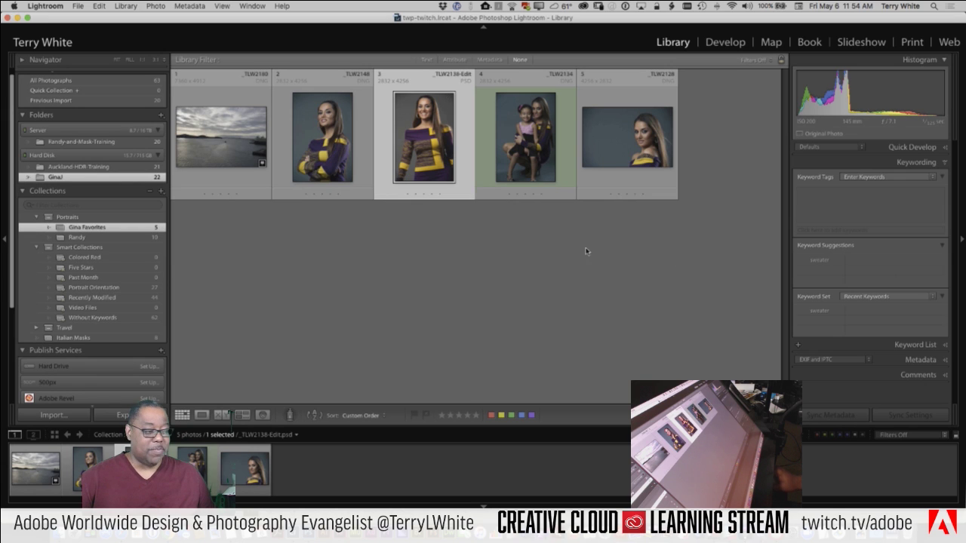
{"action": "left_click", "coordinate": [916, 162]}
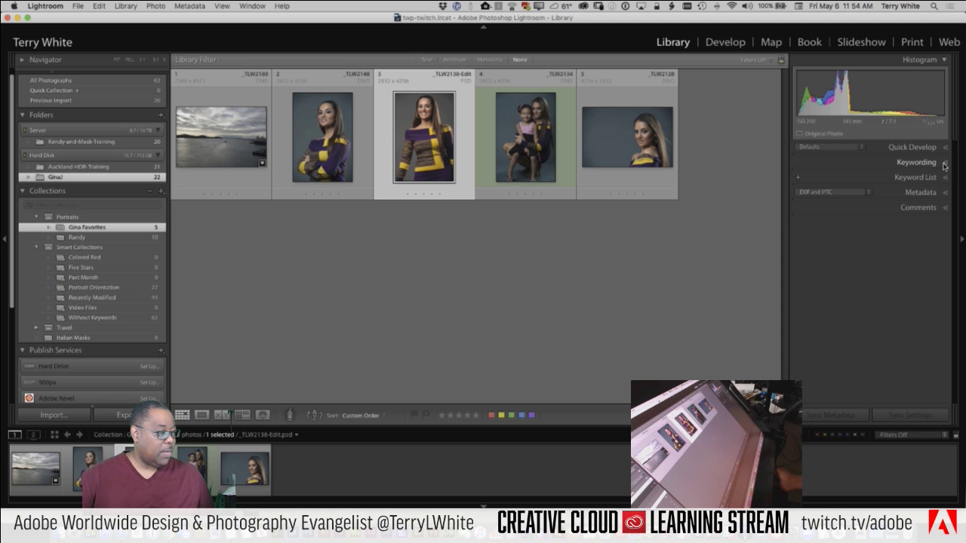
{"action": "left_click", "coordinate": [920, 192]}
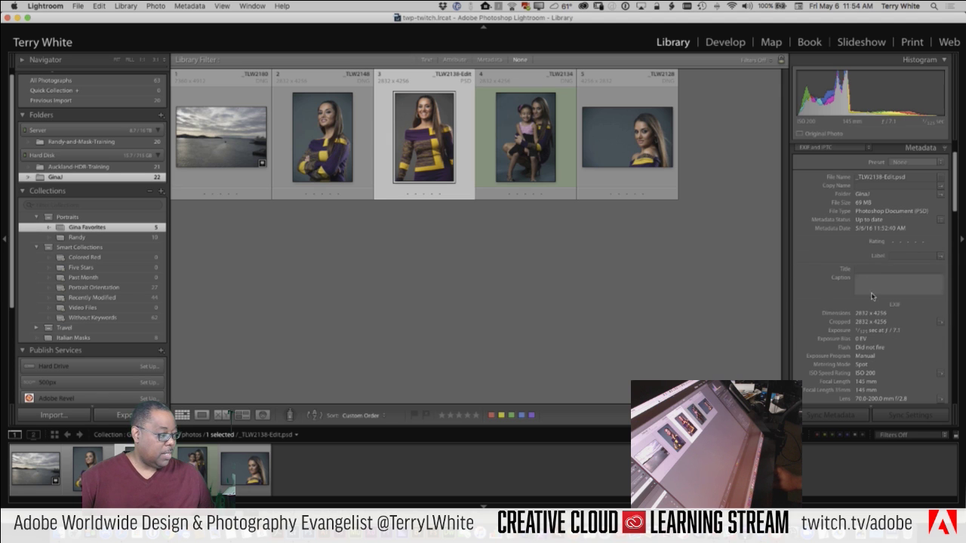
{"action": "scroll", "coordinate": [864, 317], "scroll_direction": "down", "scroll_amount": 3}
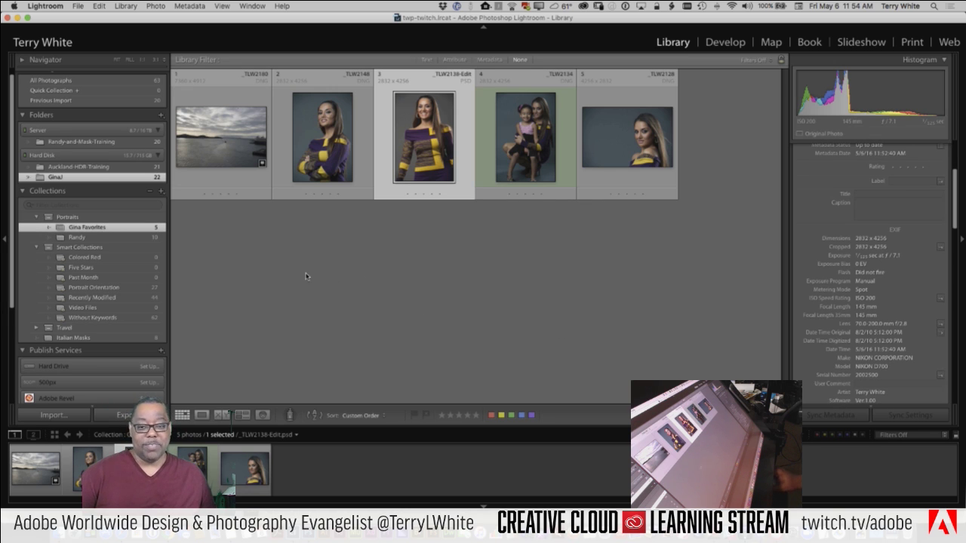
- Start a new smart collection named 2010 Edits, kept outside any collection set
{"action": "left_click", "coordinate": [160, 191]}
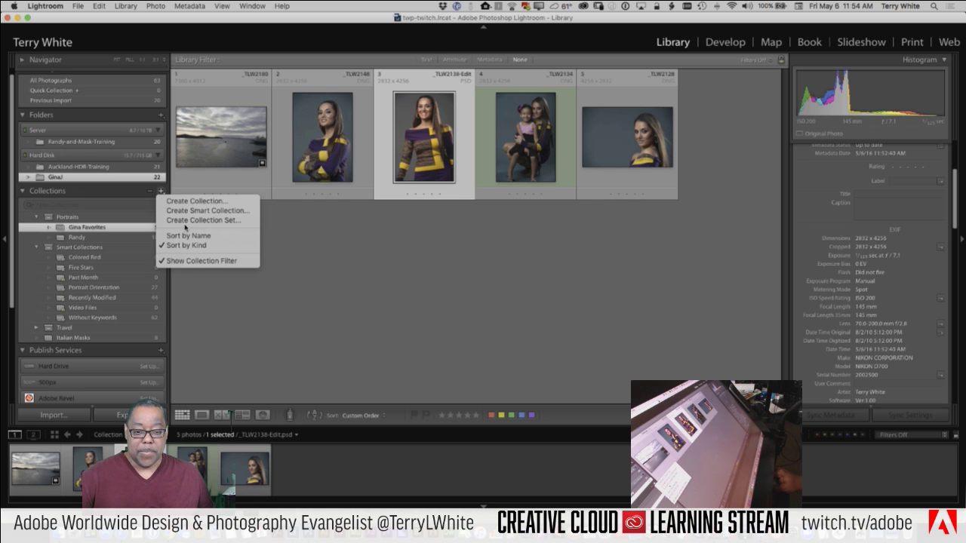
{"action": "left_click", "coordinate": [198, 211]}
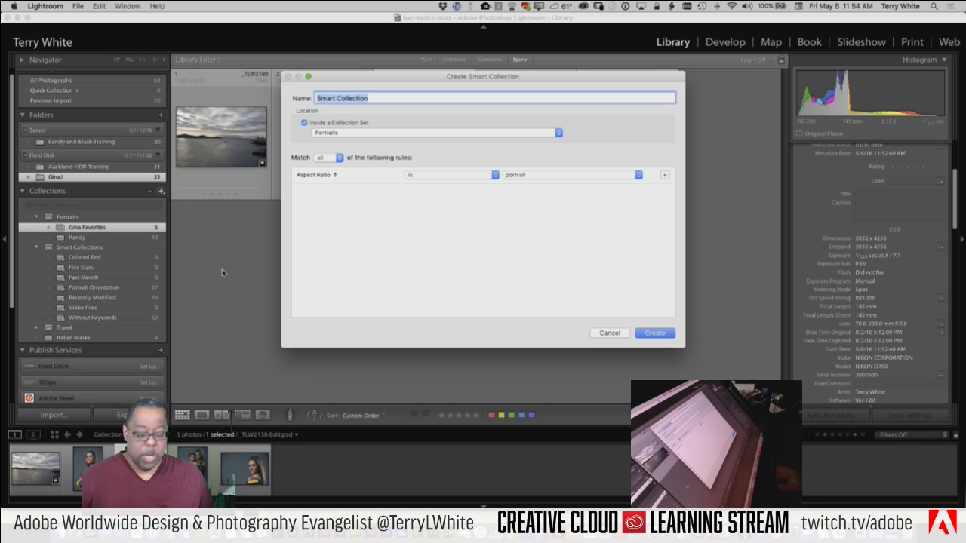
{"action": "type", "text": "2010 Edits"}
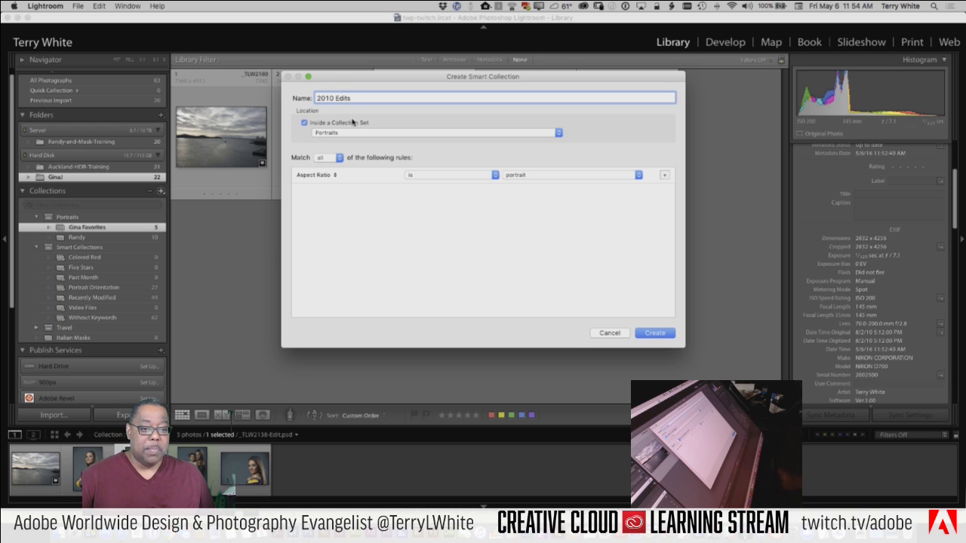
{"action": "left_click", "coordinate": [337, 125]}
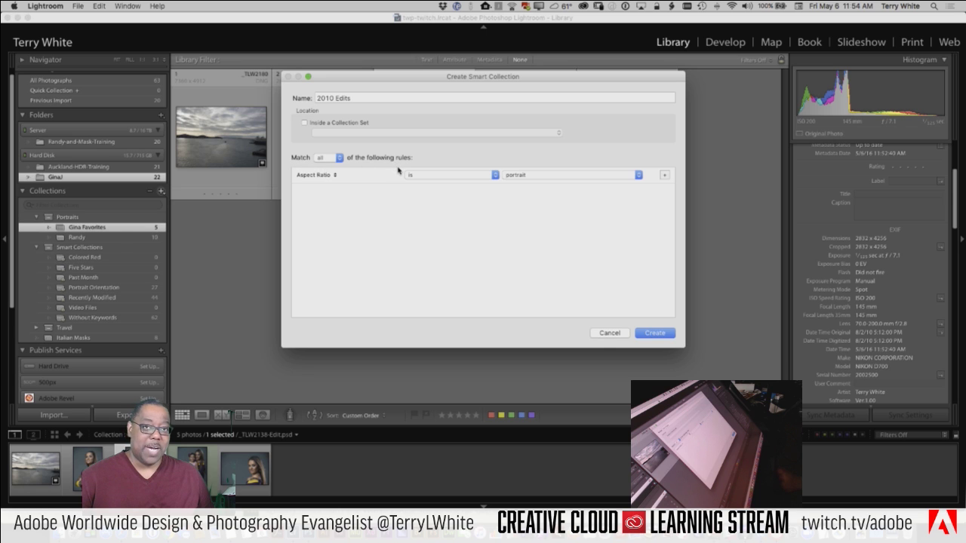
- Set the first rule to Capture Date is in the range
{"action": "left_click", "coordinate": [326, 176]}
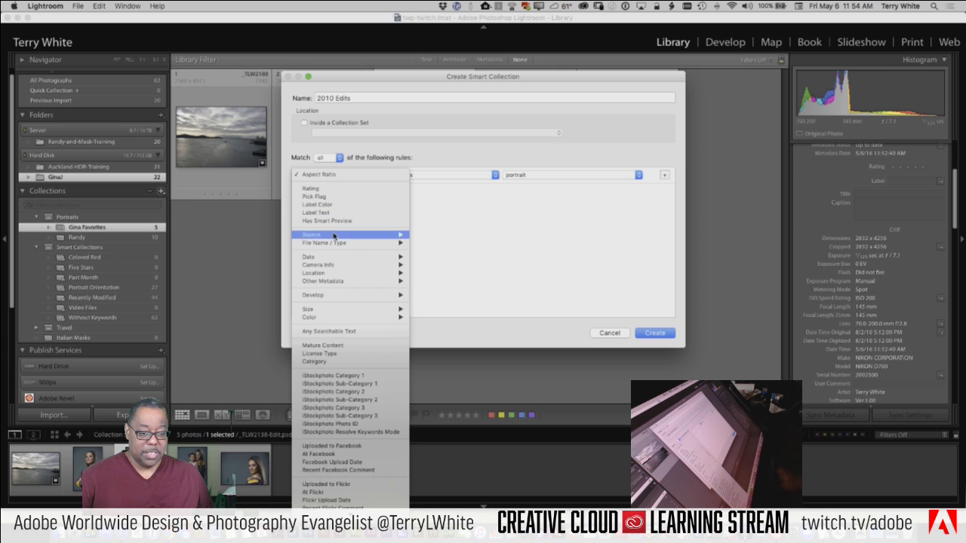
{"action": "mouse_move", "coordinate": [331, 261]}
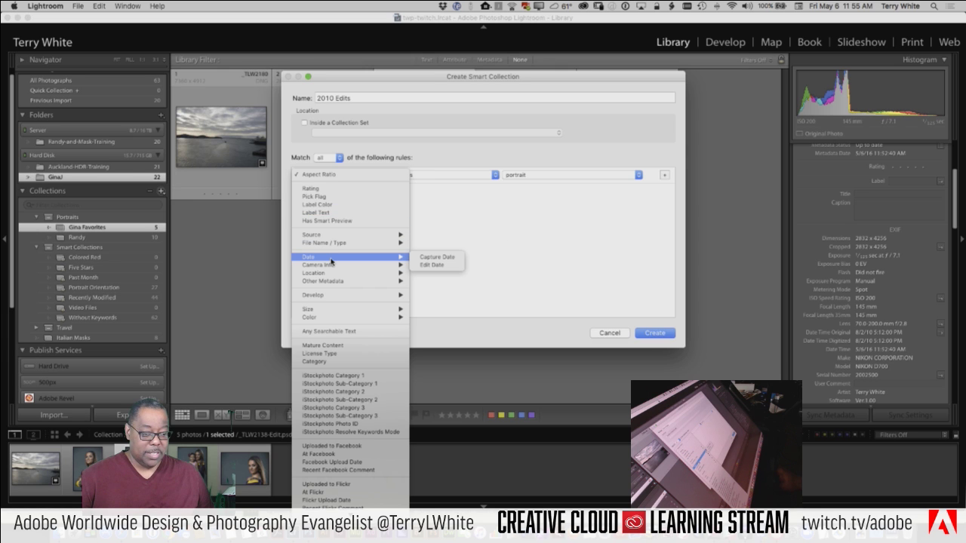
{"action": "left_click", "coordinate": [449, 258]}
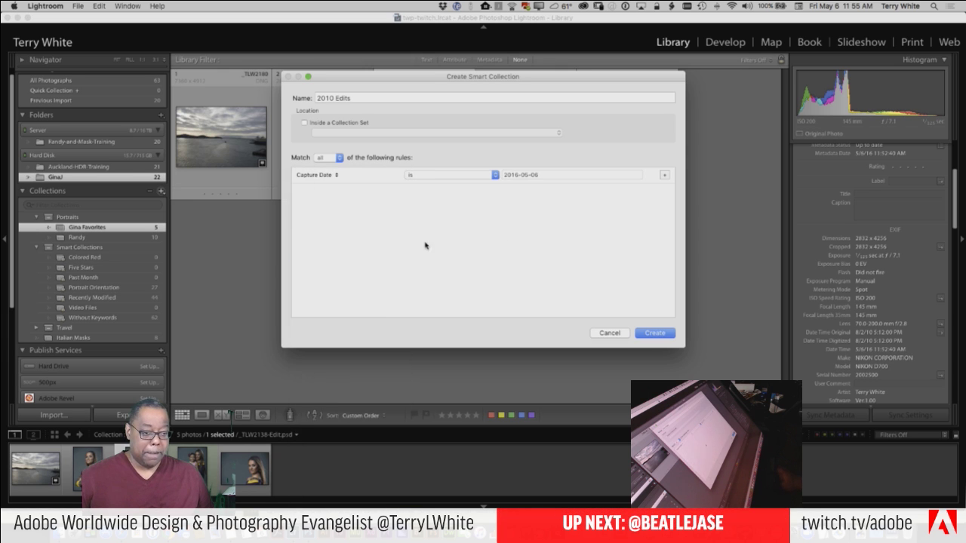
{"action": "left_click", "coordinate": [442, 178]}
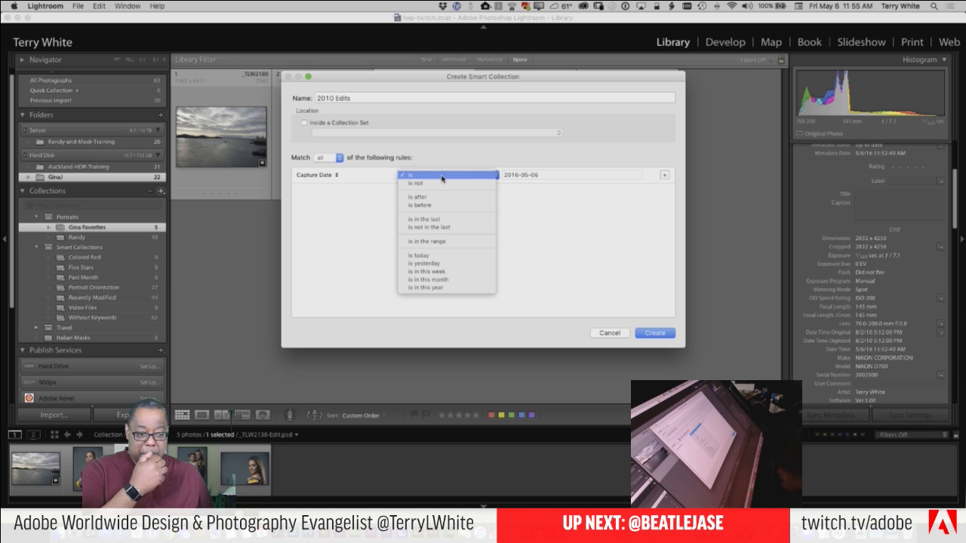
{"action": "scroll", "coordinate": [436, 246], "scroll_direction": "down", "scroll_amount": 1}
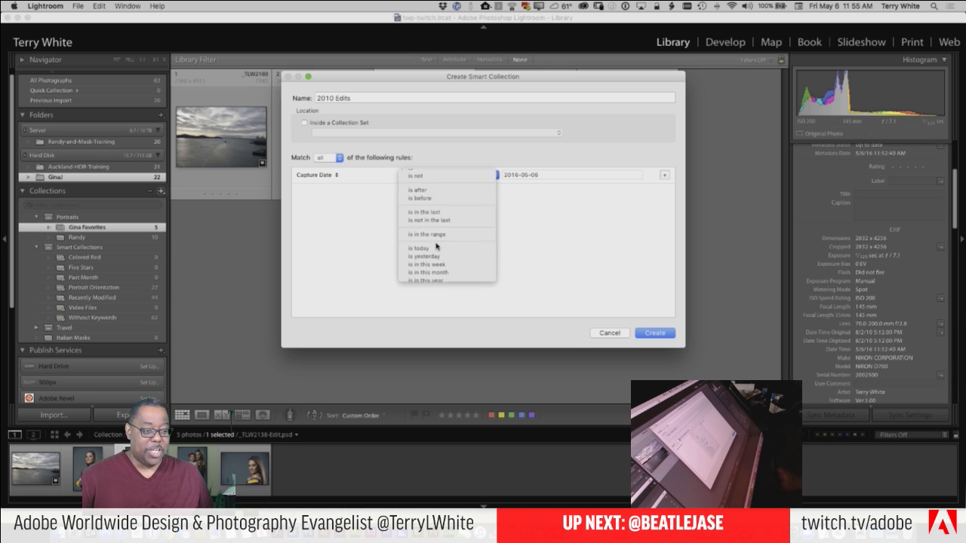
{"action": "left_click", "coordinate": [439, 234]}
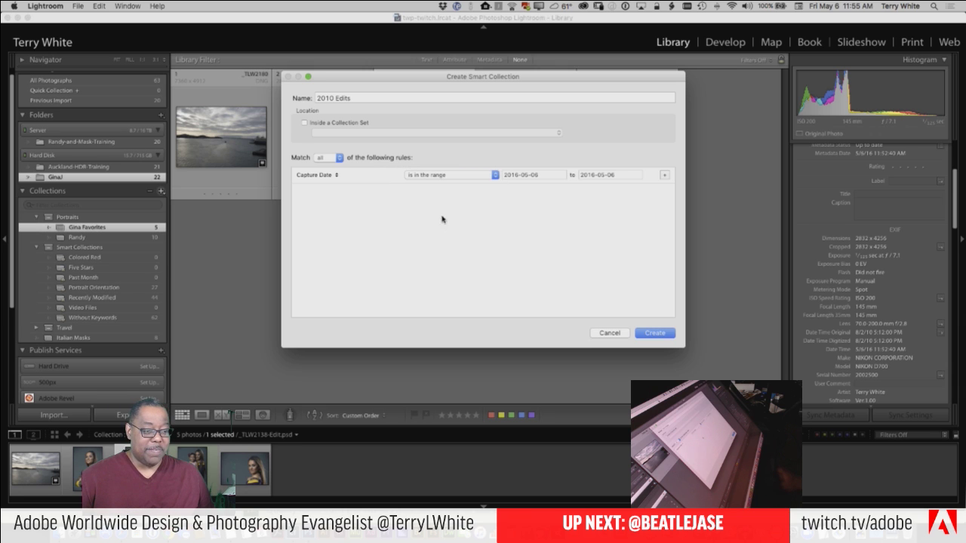
- Enter the capture date range 2010-01-01 to 2010-12-31
{"action": "left_click", "coordinate": [516, 174]}
{"action": "left_click", "coordinate": [516, 174]}
{"action": "key", "text": "BackSpace"}
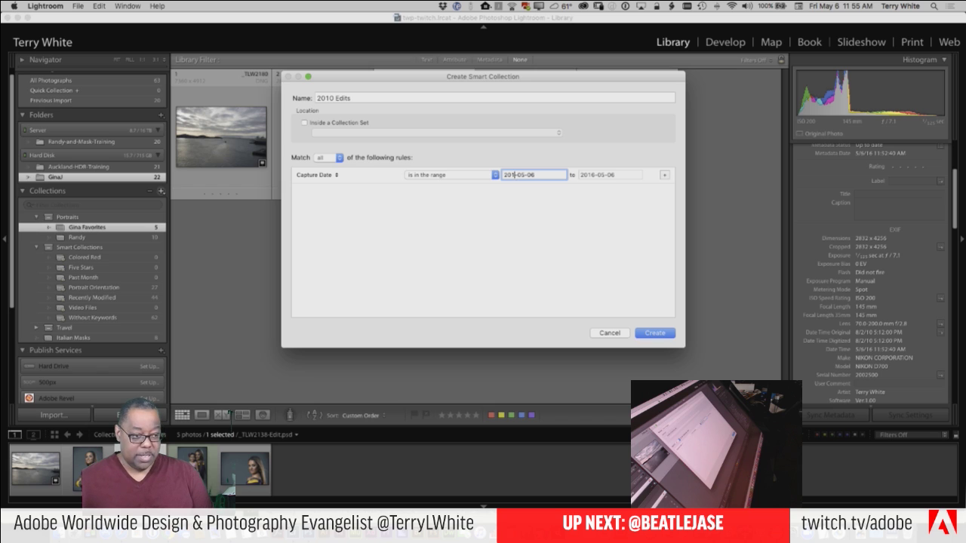
{"action": "type", "text": "010-"}
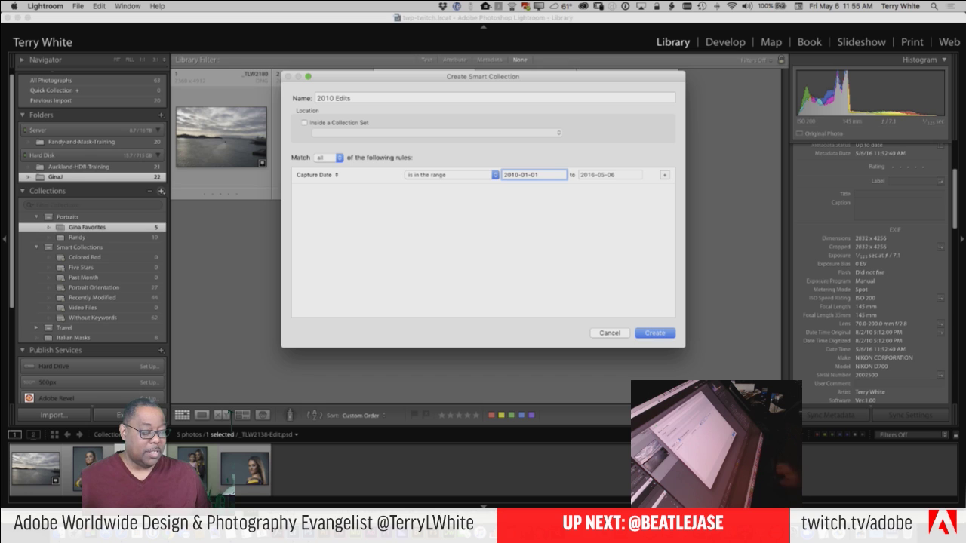
{"action": "left_click", "coordinate": [593, 174]}
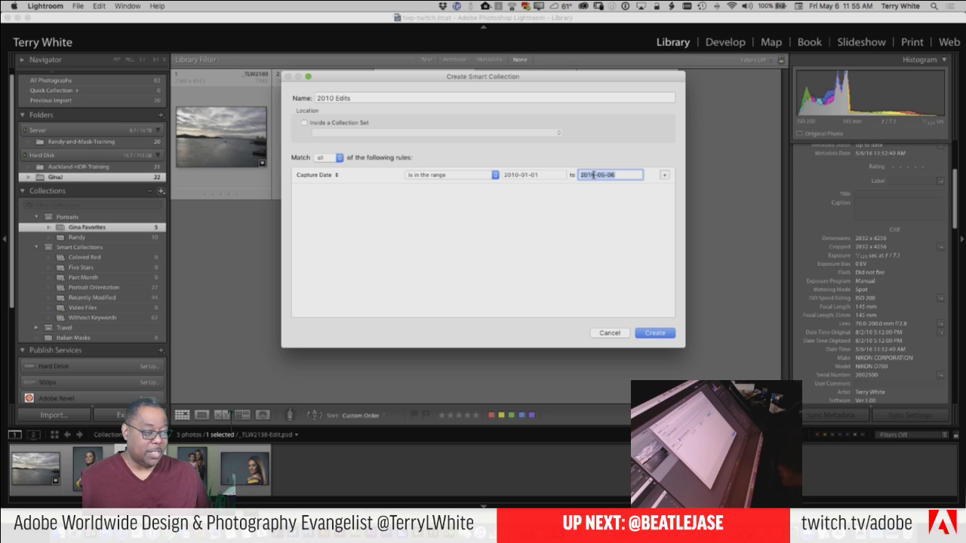
{"action": "left_click", "coordinate": [592, 174]}
{"action": "key", "text": "BackSpace"}
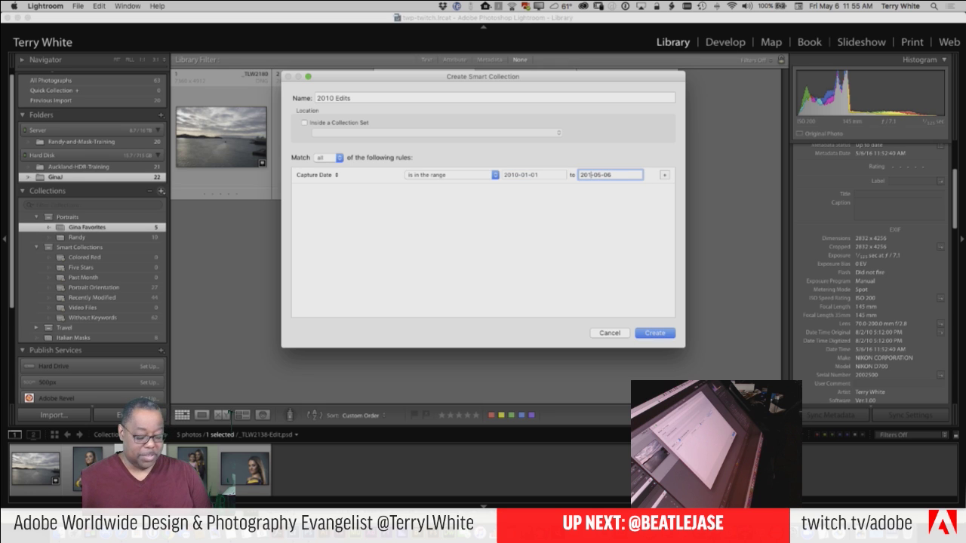
{"action": "type", "text": "0-"}
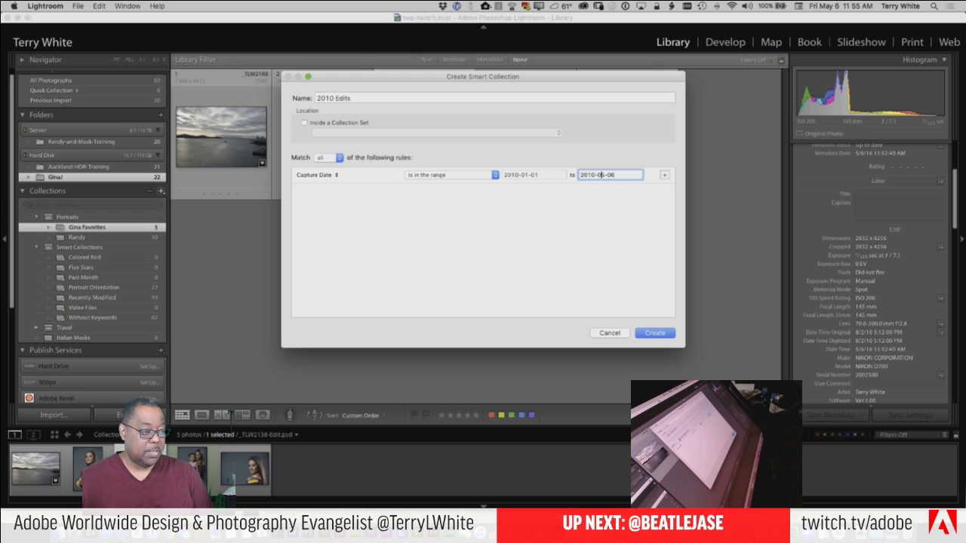
{"action": "type", "text": "12-"}
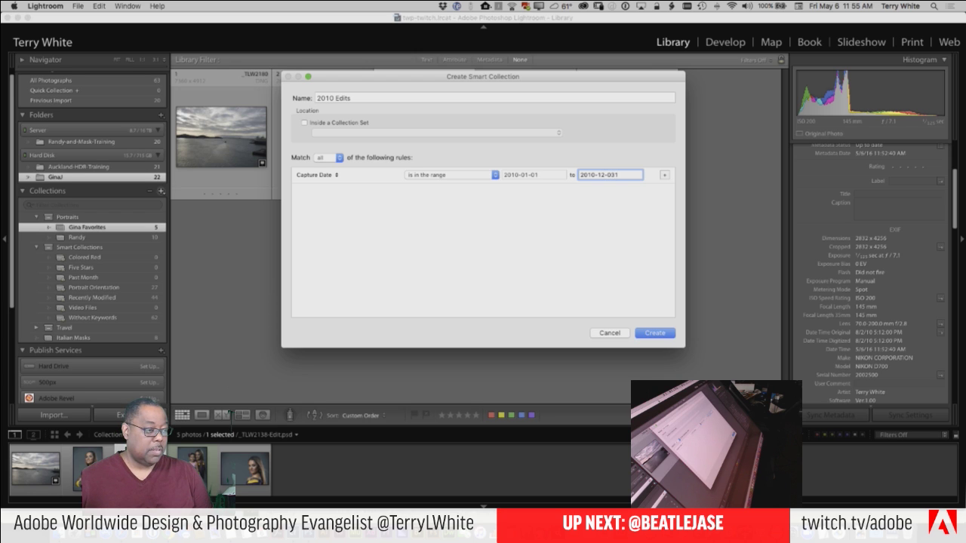
{"action": "type", "text": "31"}
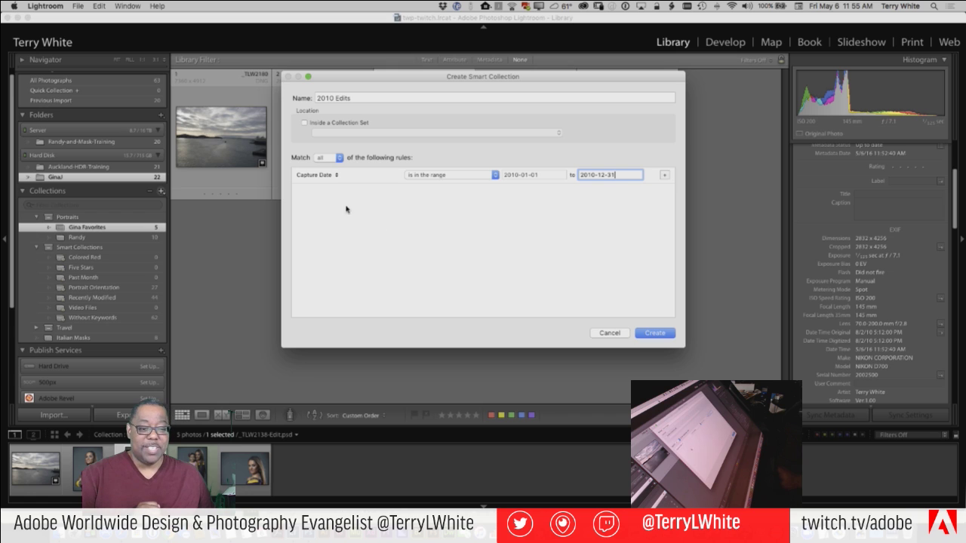
- Add a rule File Type is Photoshop Document (PSD) and create the 2010 Edits smart collection
{"action": "left_click", "coordinate": [663, 176]}
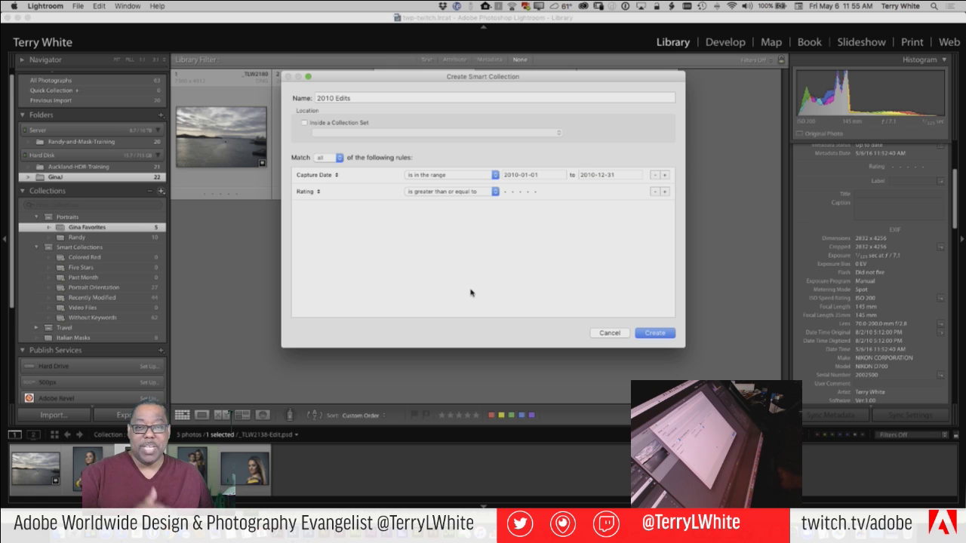
{"action": "left_click", "coordinate": [308, 192]}
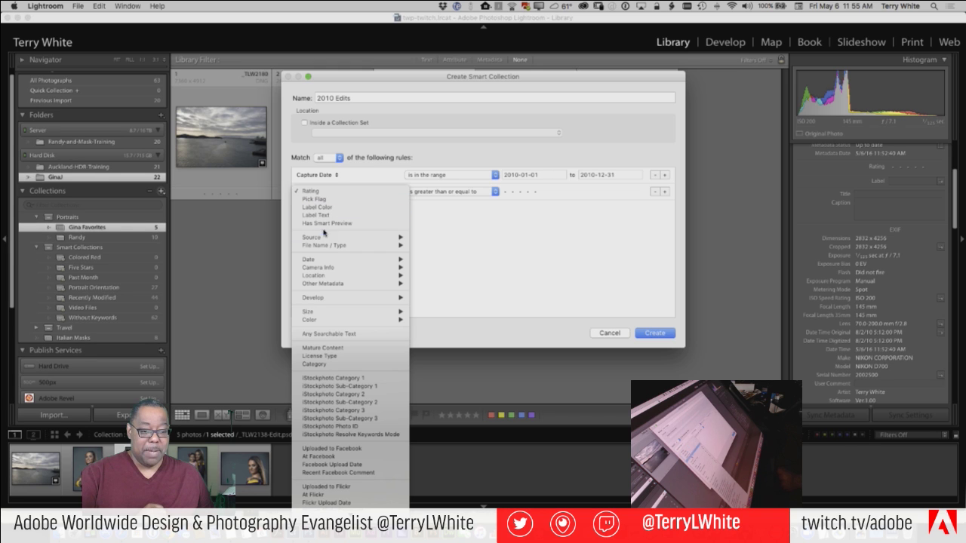
{"action": "mouse_move", "coordinate": [362, 245]}
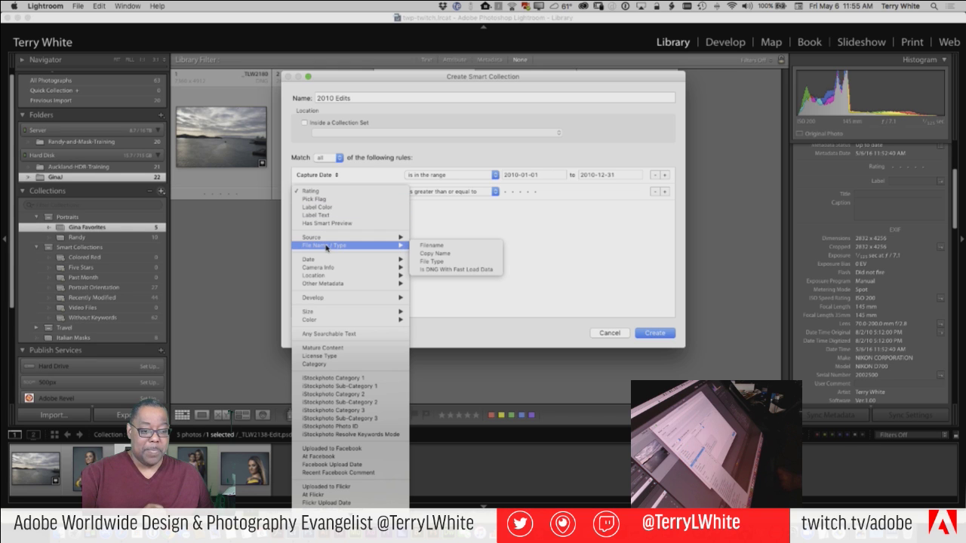
{"action": "left_click", "coordinate": [442, 261]}
{"action": "left_click", "coordinate": [545, 194]}
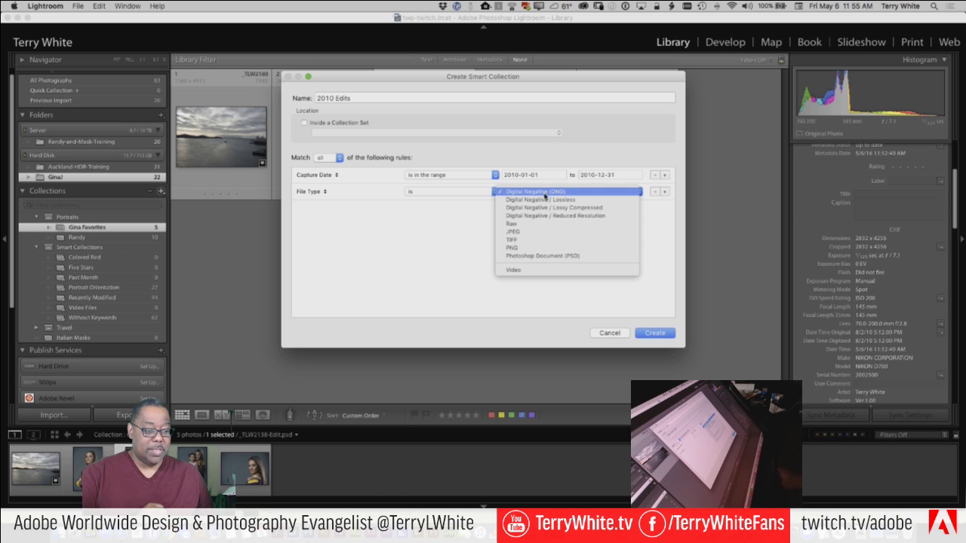
{"action": "left_click", "coordinate": [543, 255]}
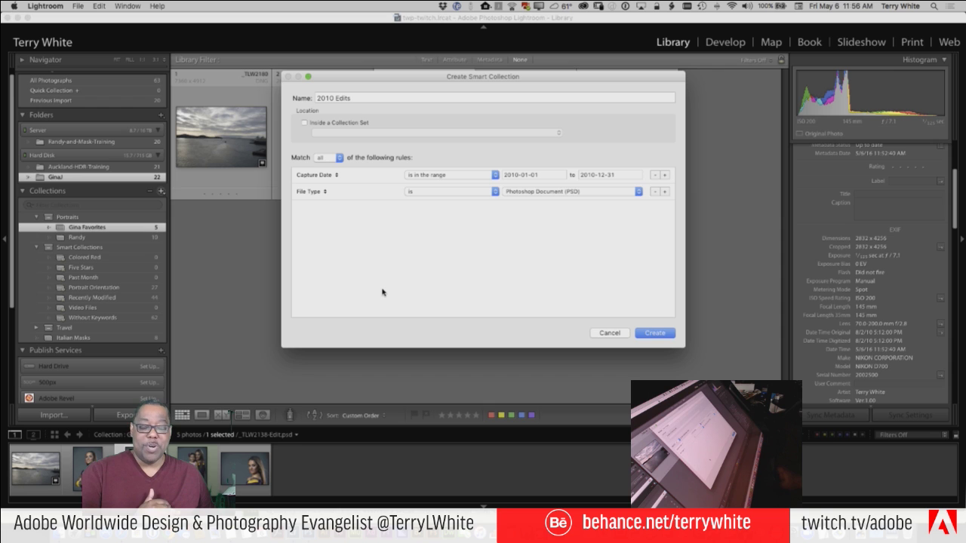
{"action": "left_click", "coordinate": [654, 334]}
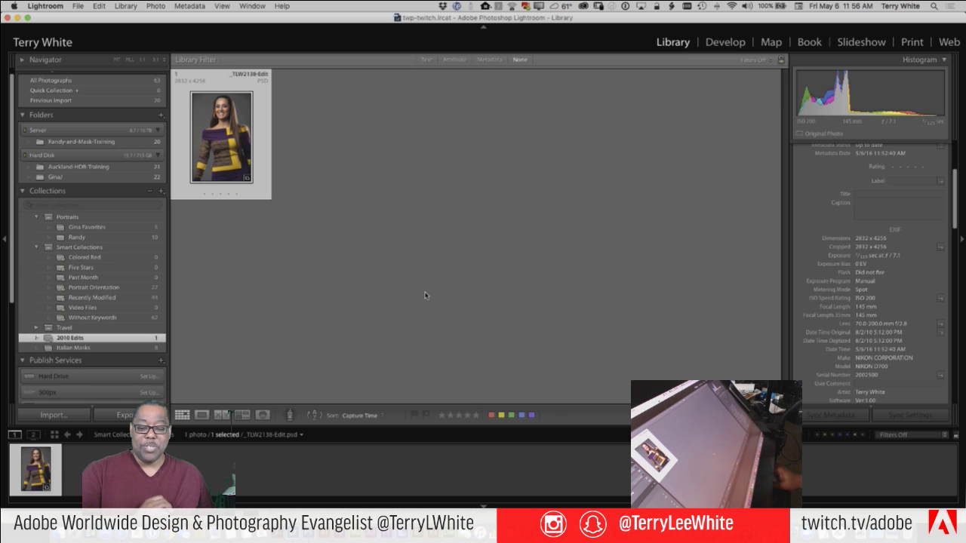
- Open portrait _TLW2148 from Gina Favorites in the Develop module
{"action": "left_click", "coordinate": [104, 228]}
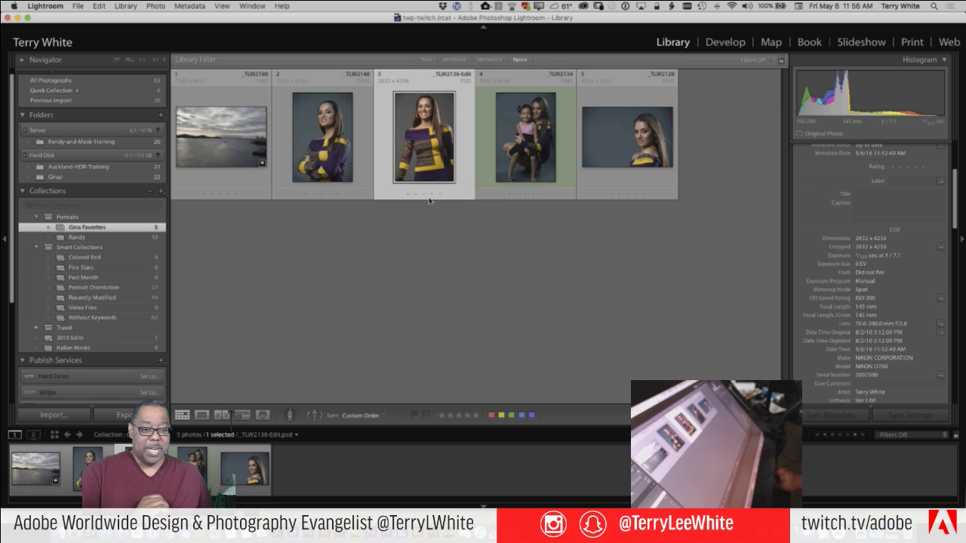
{"action": "left_click", "coordinate": [344, 178]}
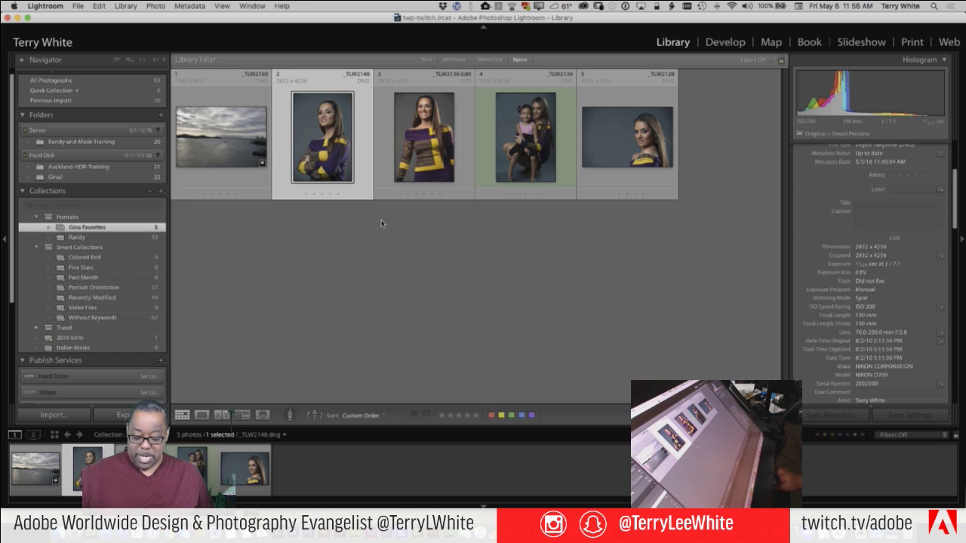
{"action": "key", "text": "d"}
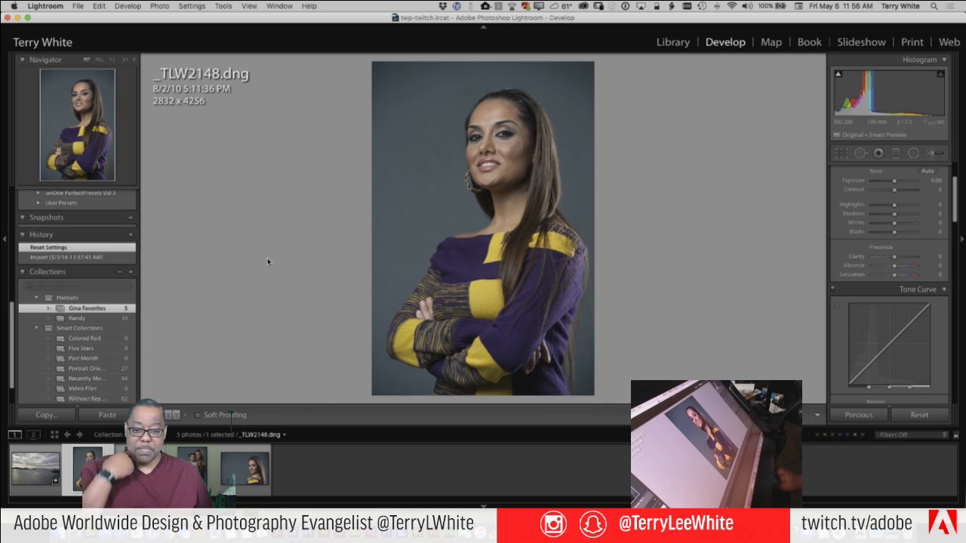
- Set white balance by sampling the grey backdrop, then edit the photo in Photoshop
{"action": "scroll", "coordinate": [864, 182], "scroll_direction": "up", "scroll_amount": 1}
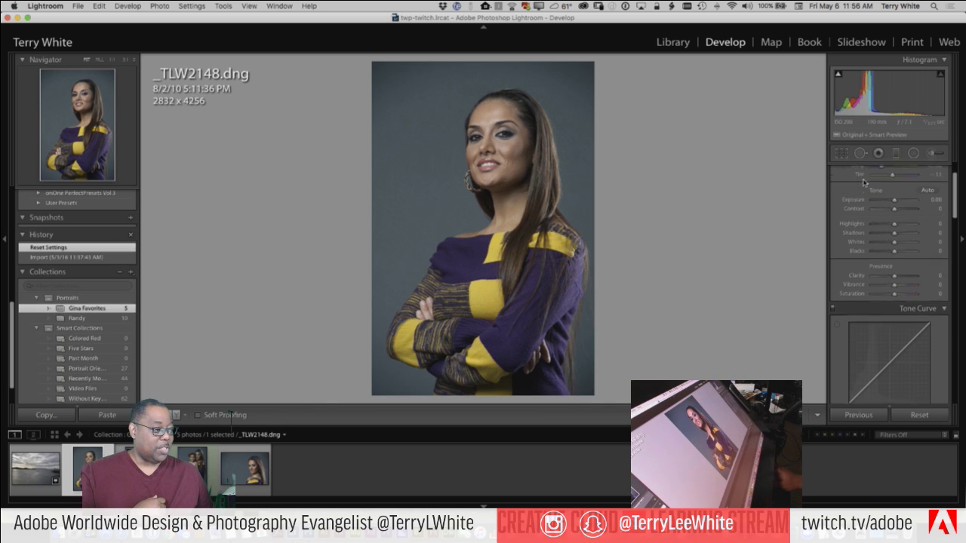
{"action": "scroll", "coordinate": [864, 182], "scroll_direction": "up", "scroll_amount": 2}
{"action": "left_click", "coordinate": [843, 202]}
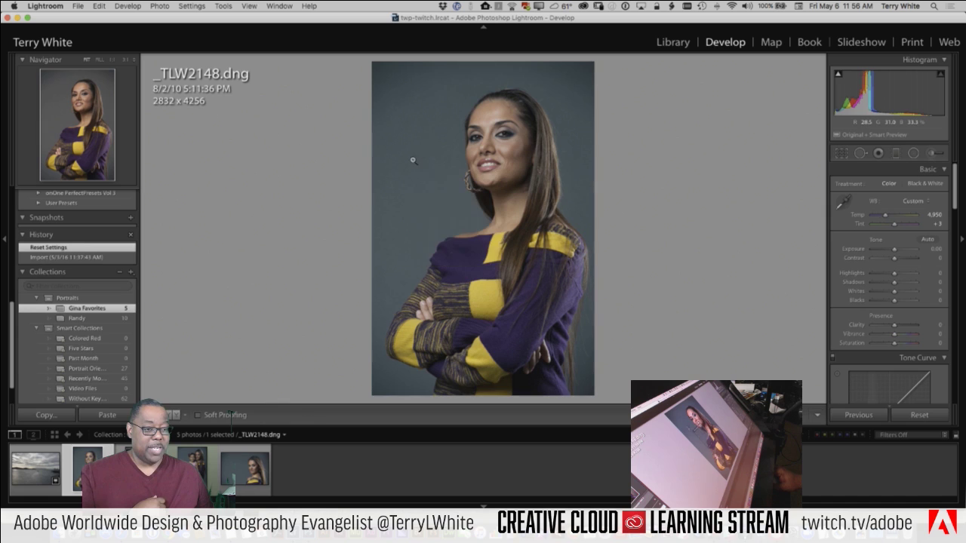
{"action": "left_click", "coordinate": [412, 160]}
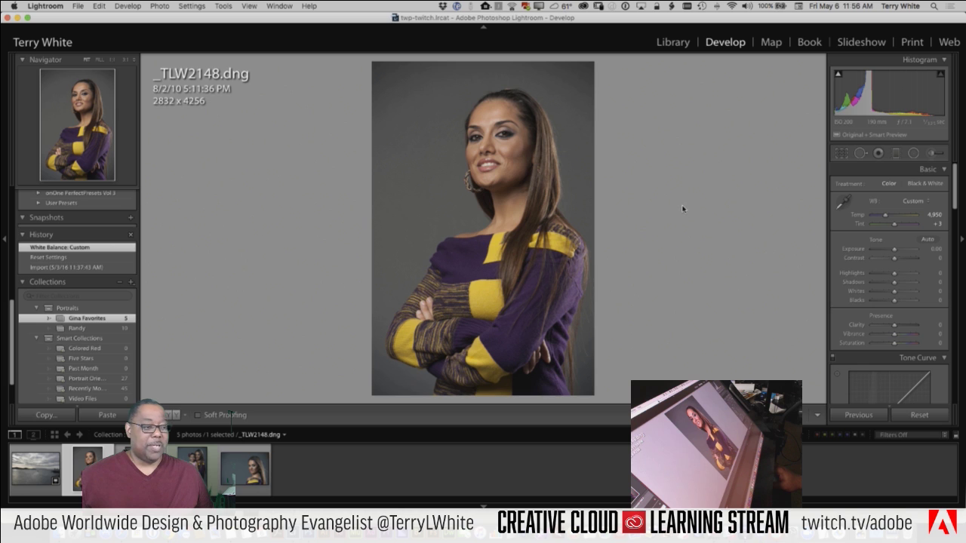
{"action": "key", "text": "super+e"}
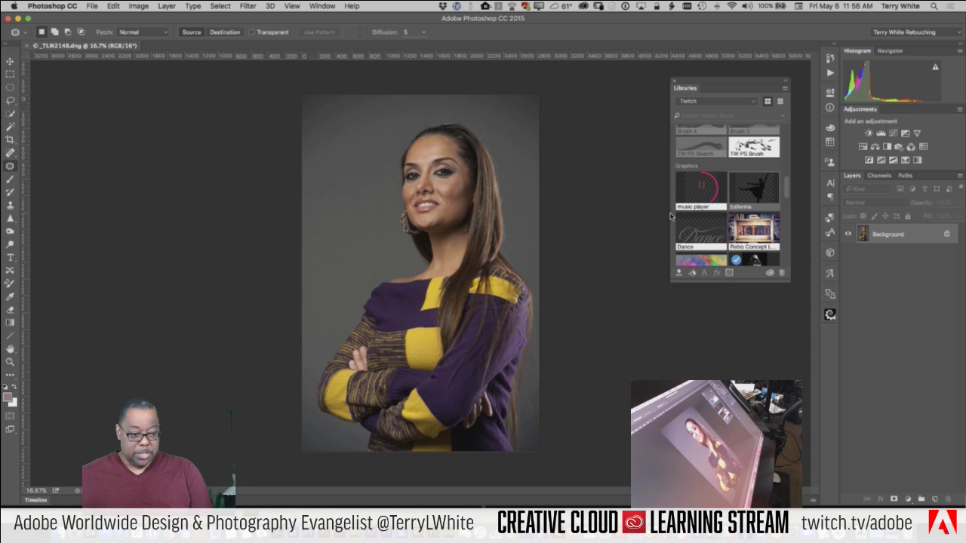
- Apply a Levels adjustment lifting the midtones to 1.23
{"action": "key", "text": "super+l"}
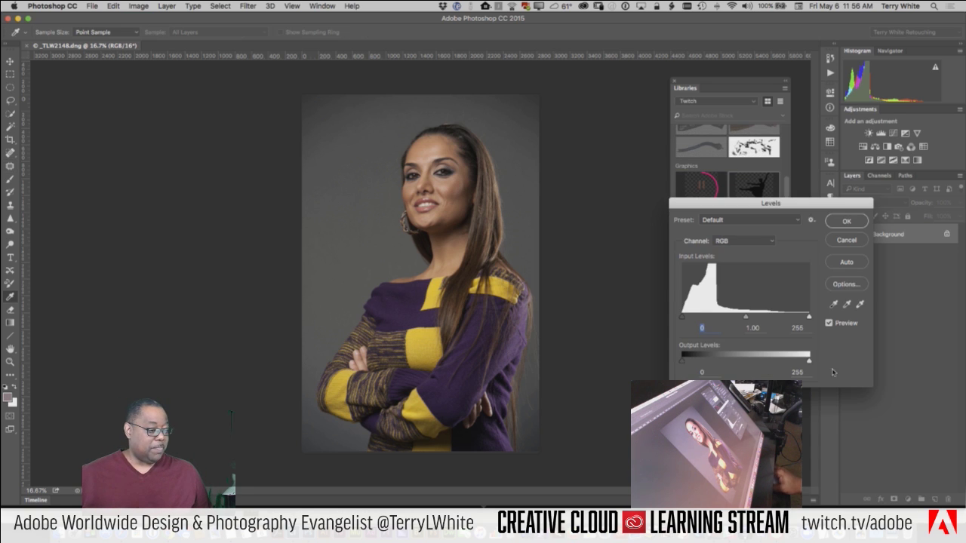
{"action": "left_click_drag", "start_coordinate": [745, 316], "coordinate": [736, 317]}
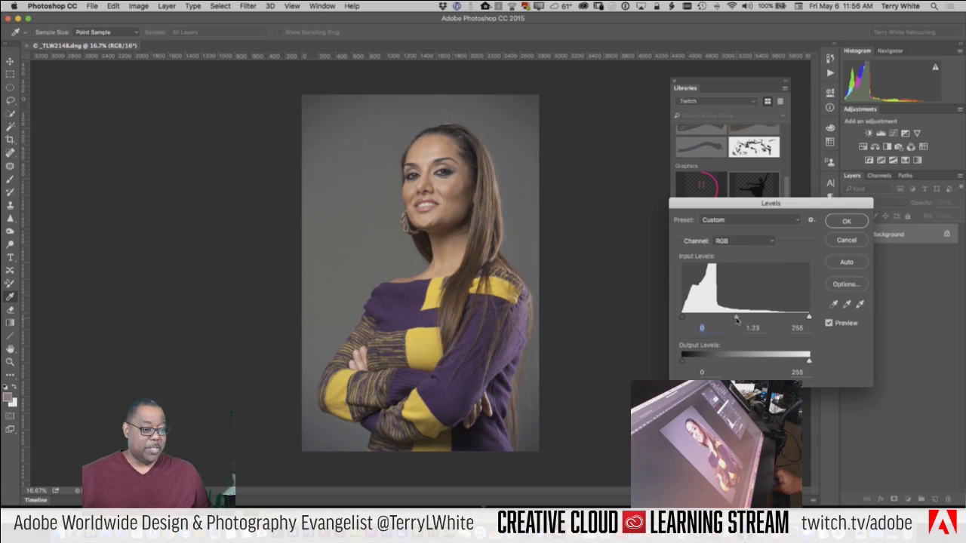
{"action": "left_click", "coordinate": [835, 223]}
- Save and close the document, returning to Lightroom with _TLW2148-Edit.psd
{"action": "key", "text": "super+w"}
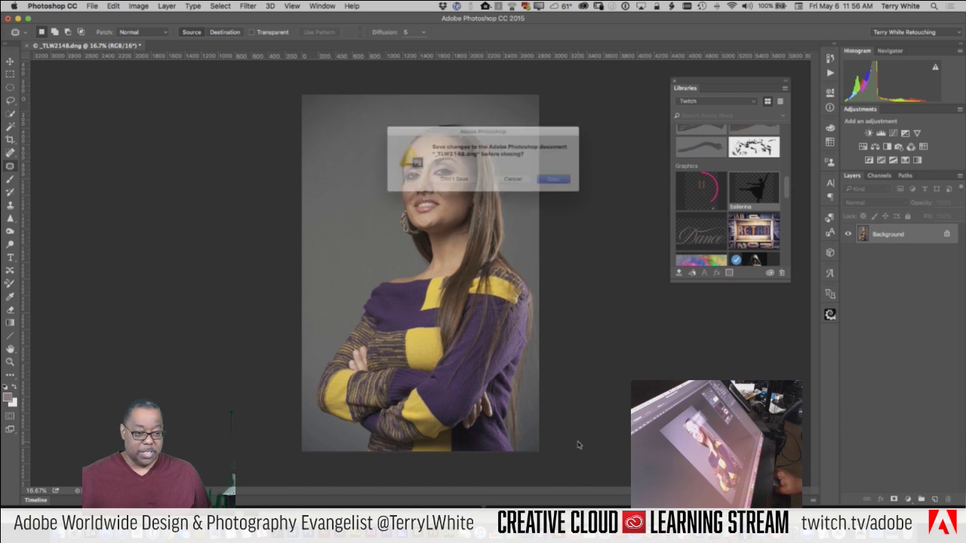
{"action": "key", "text": "super+d"}
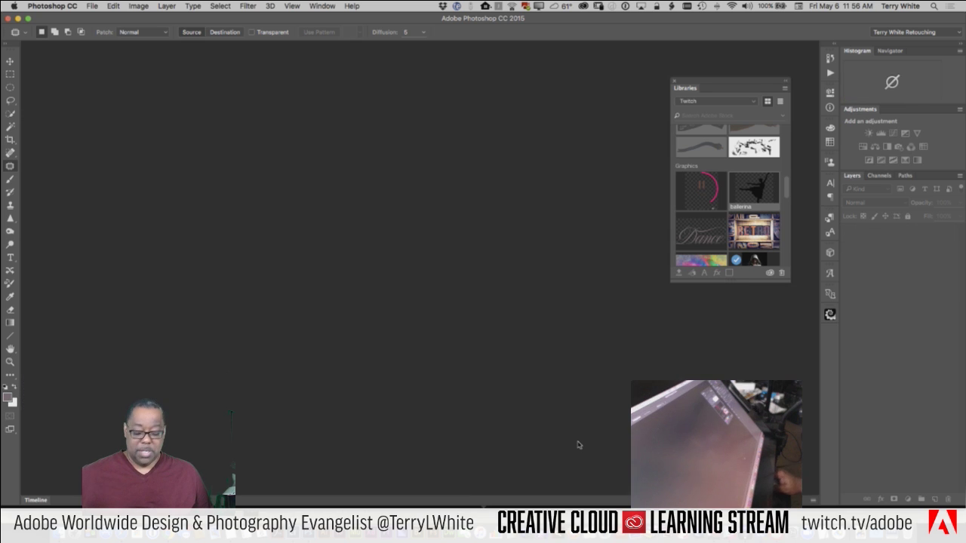
{"action": "key", "text": "super+Tab"}
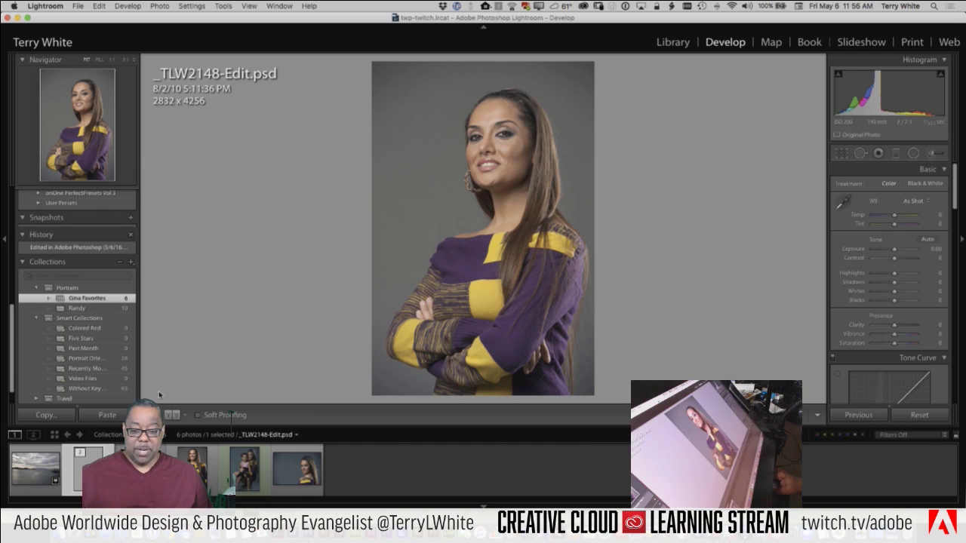
- Show the 2010 Edits smart collection in grid view, holding _TLW2148-Edit and _TLW2138-Edit
{"action": "scroll", "coordinate": [94, 381], "scroll_direction": "down", "scroll_amount": 2}
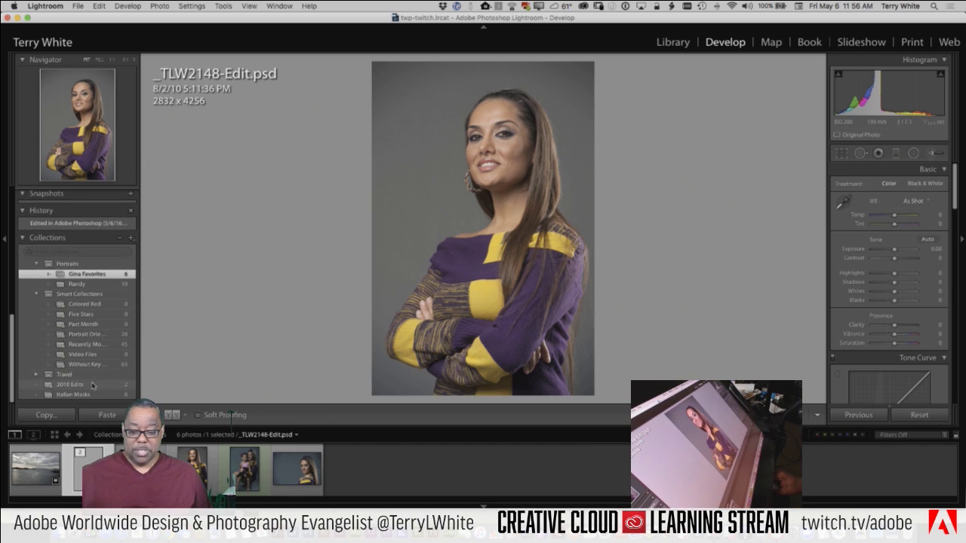
{"action": "left_click", "coordinate": [93, 384]}
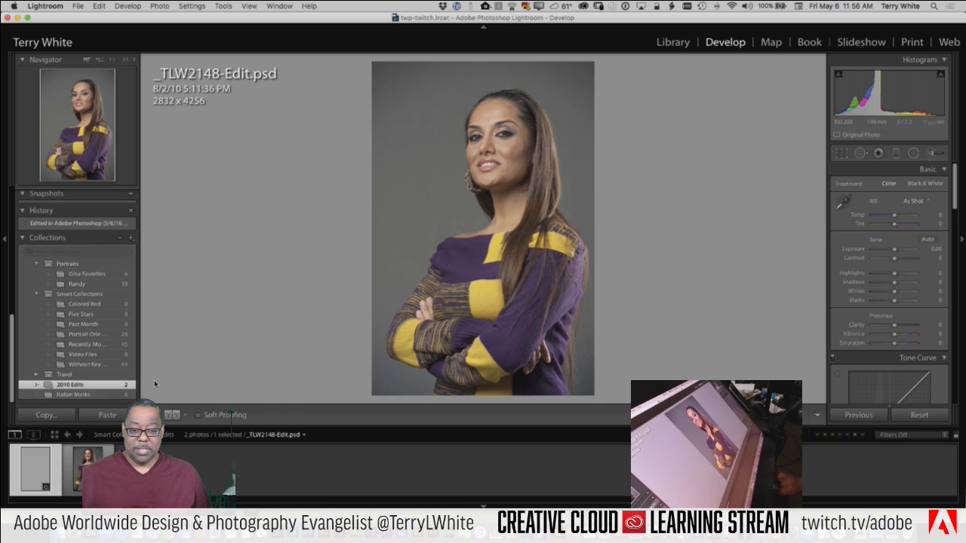
{"action": "key", "text": "g"}
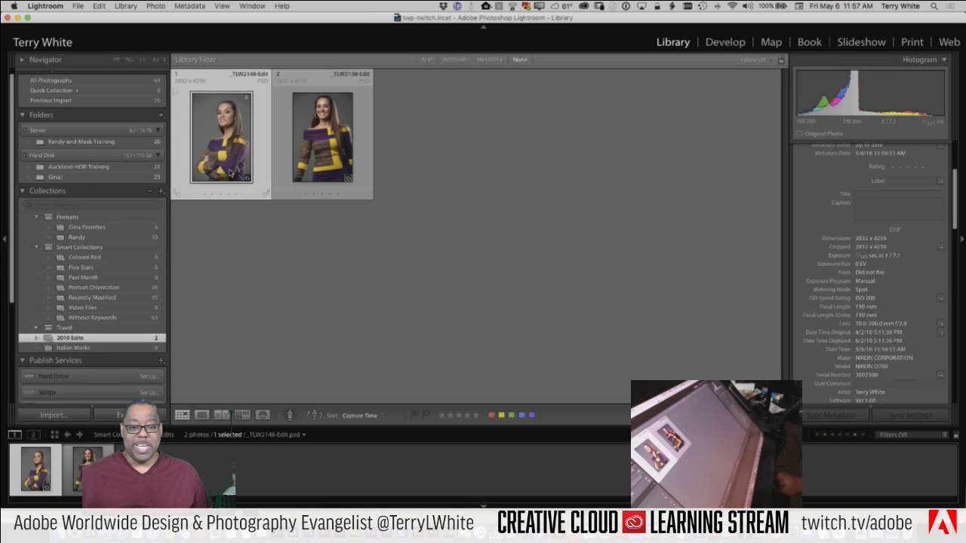